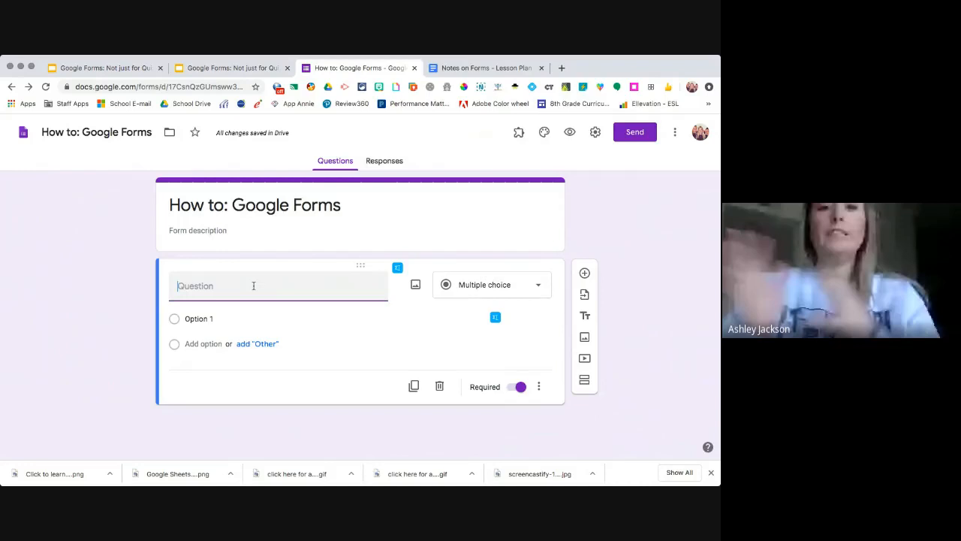
Write the question "What color is the sky?" with the answer options blue, green and red.
{"action": "type", "text": "What color i"}
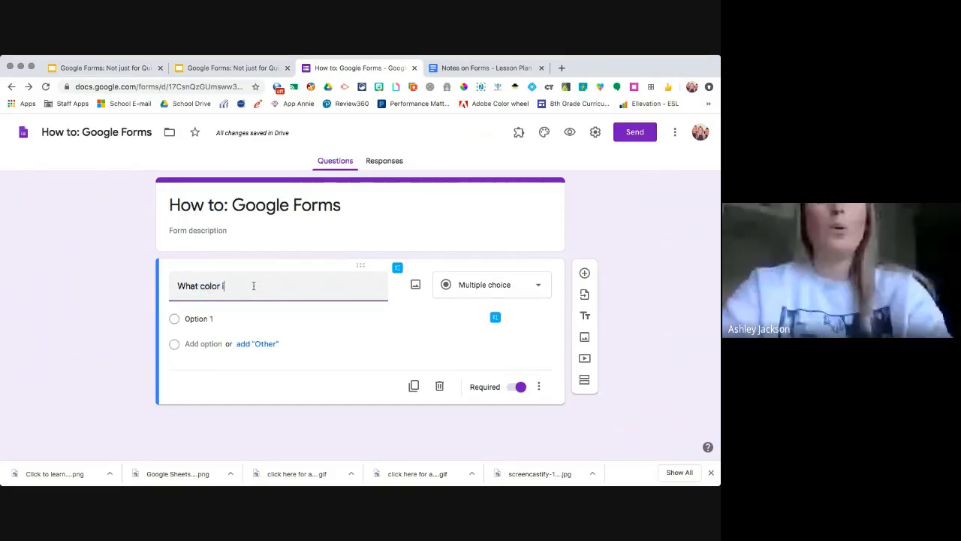
{"action": "type", "text": "s the sky"}
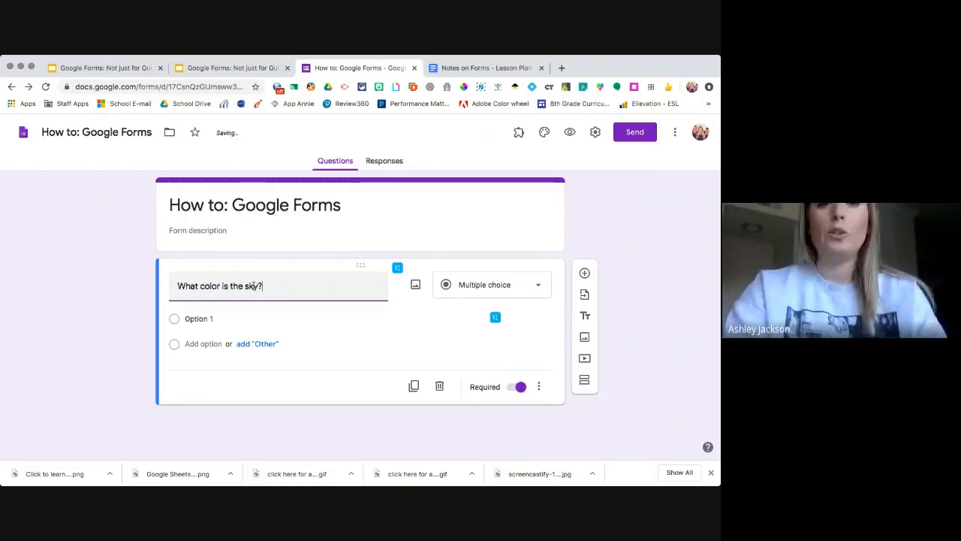
{"action": "type", "text": "?"}
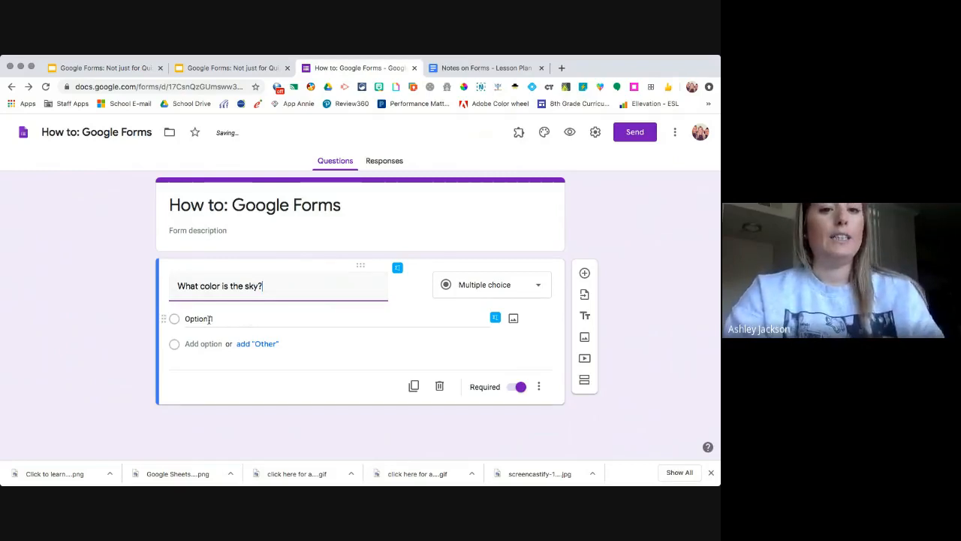
{"action": "left_click", "coordinate": [209, 319]}
{"action": "type", "text": "blue"}
{"action": "left_click", "coordinate": [208, 342]}
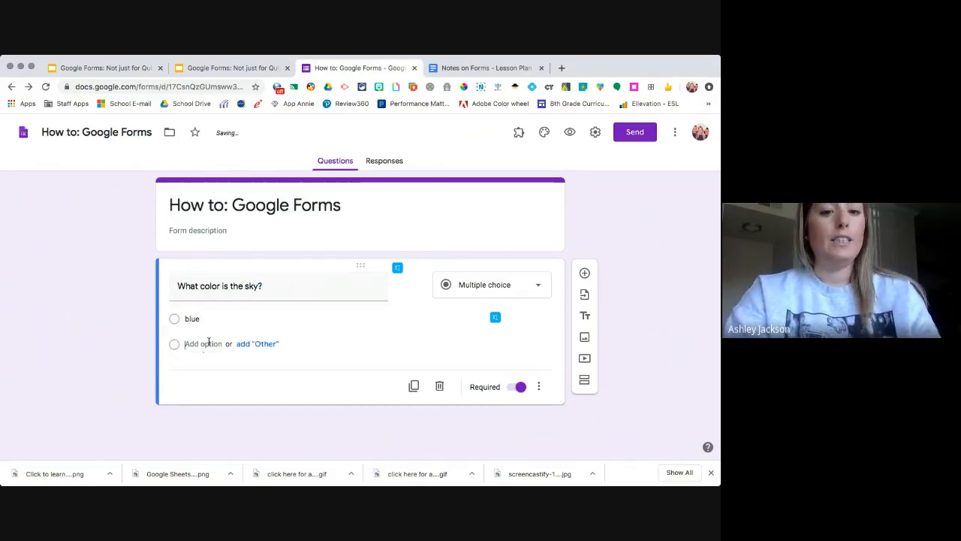
{"action": "type", "text": "green"}
{"action": "left_click", "coordinate": [209, 368]}
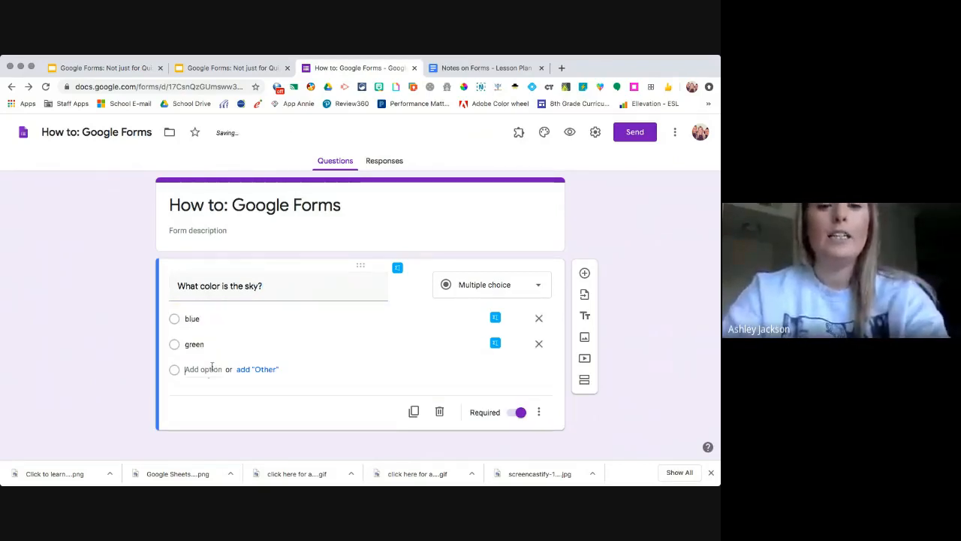
{"action": "type", "text": "red"}
{"action": "left_click", "coordinate": [480, 412]}
{"action": "scroll", "coordinate": [549, 412], "scroll_direction": "down", "scroll_amount": 1}
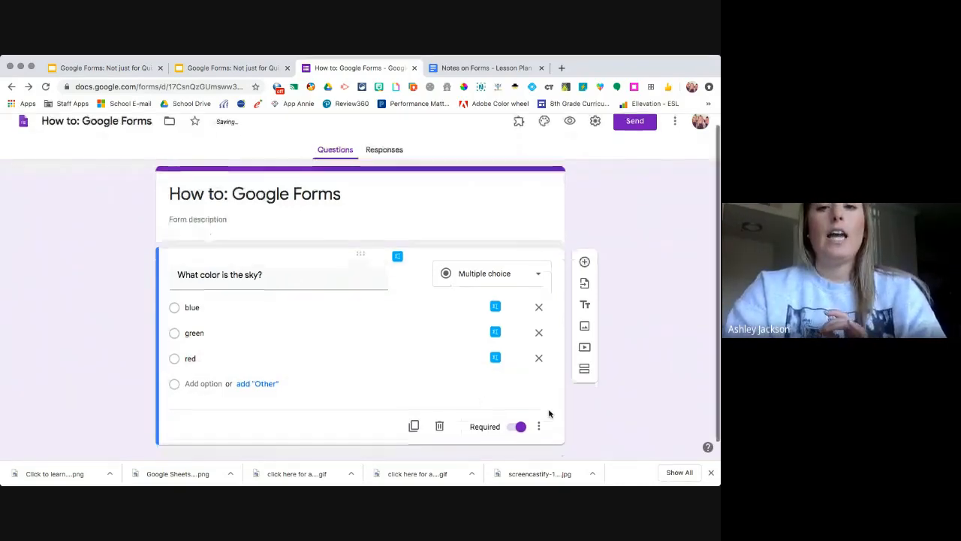
{"action": "left_click", "coordinate": [585, 244]}
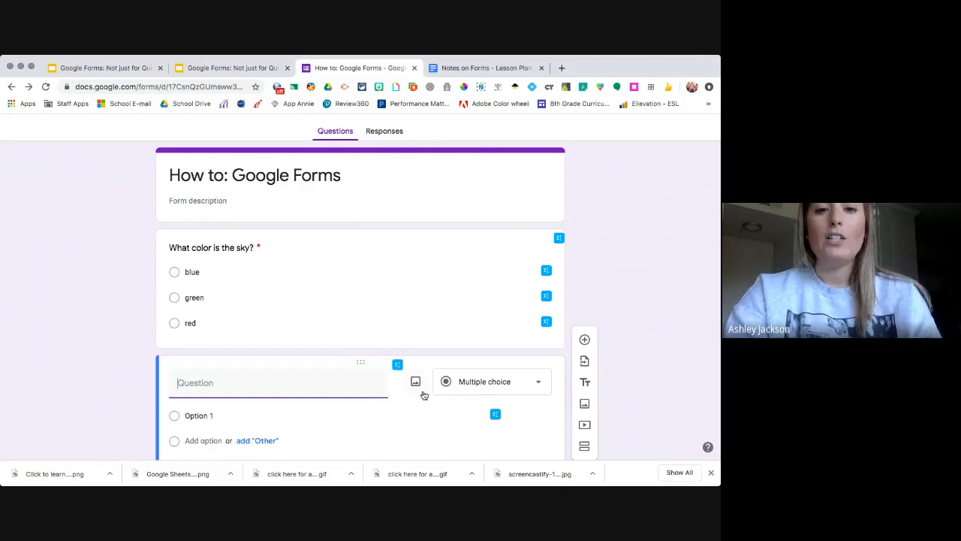
{"action": "scroll", "coordinate": [423, 395], "scroll_direction": "down", "scroll_amount": 1}
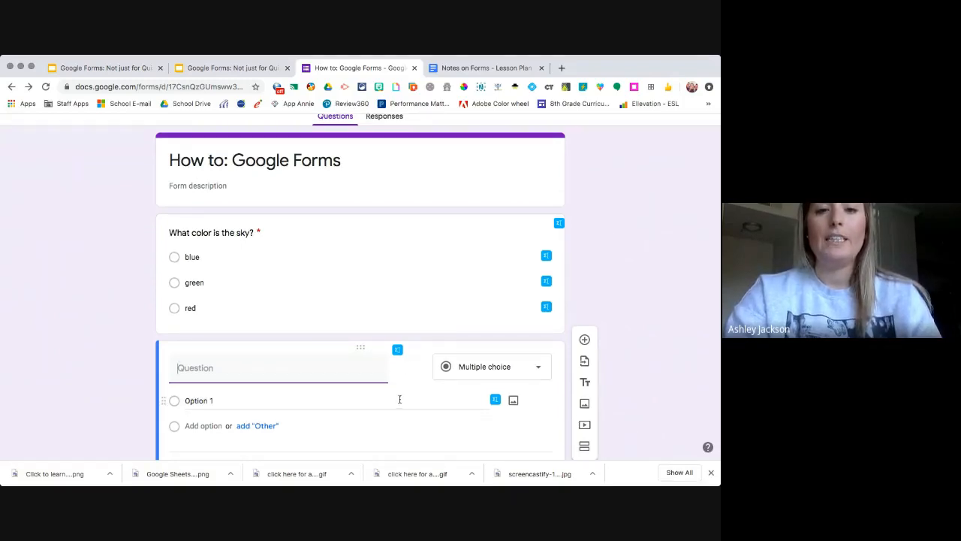
{"action": "scroll", "coordinate": [400, 399], "scroll_direction": "down", "scroll_amount": 2}
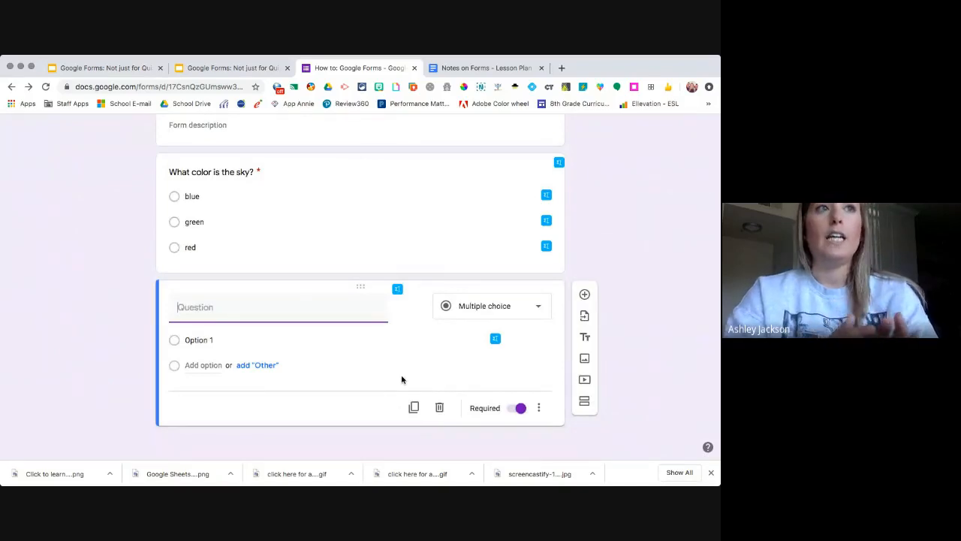
{"action": "left_click", "coordinate": [441, 409]}
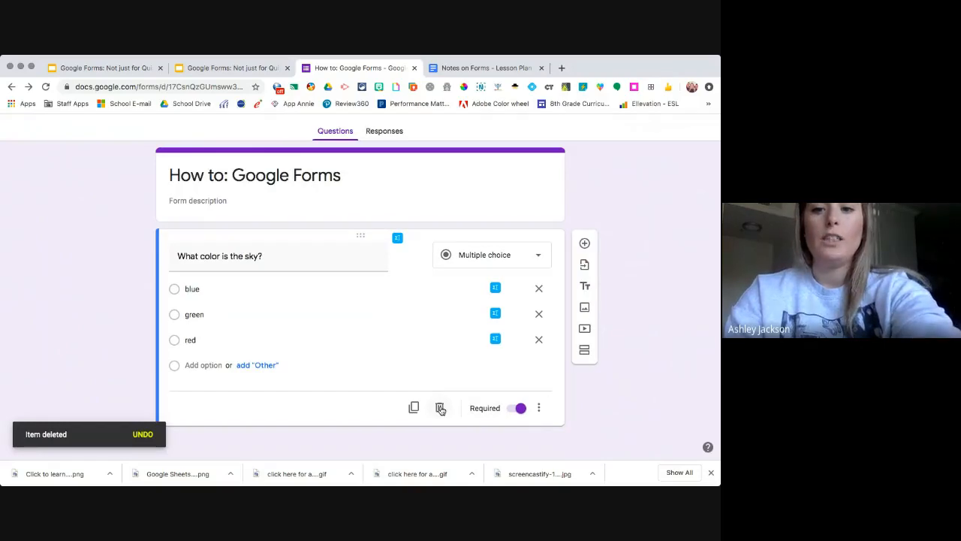
Add a new section after the sky question and title it "Question 2:".
{"action": "left_click", "coordinate": [585, 354]}
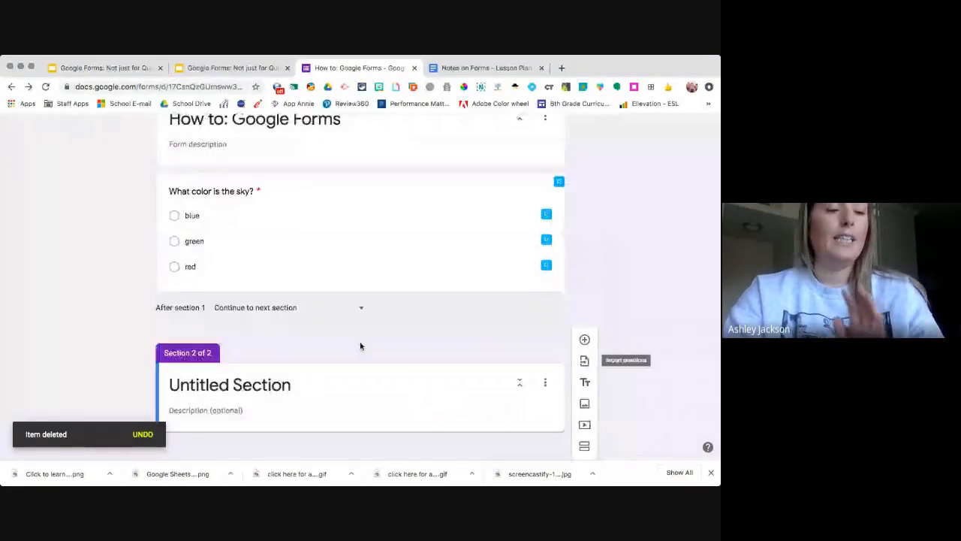
{"action": "type", "text": "Q"}
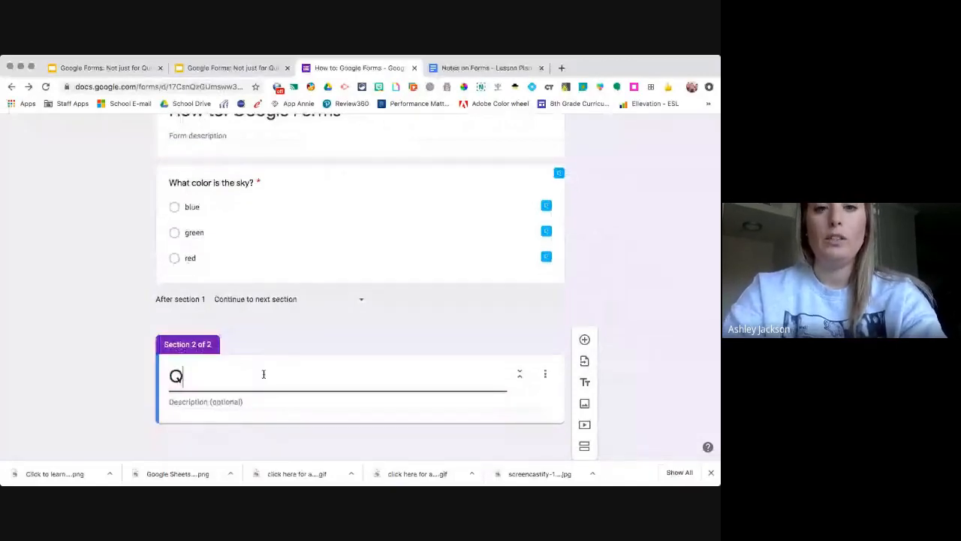
{"action": "type", "text": "uestion 2:"}
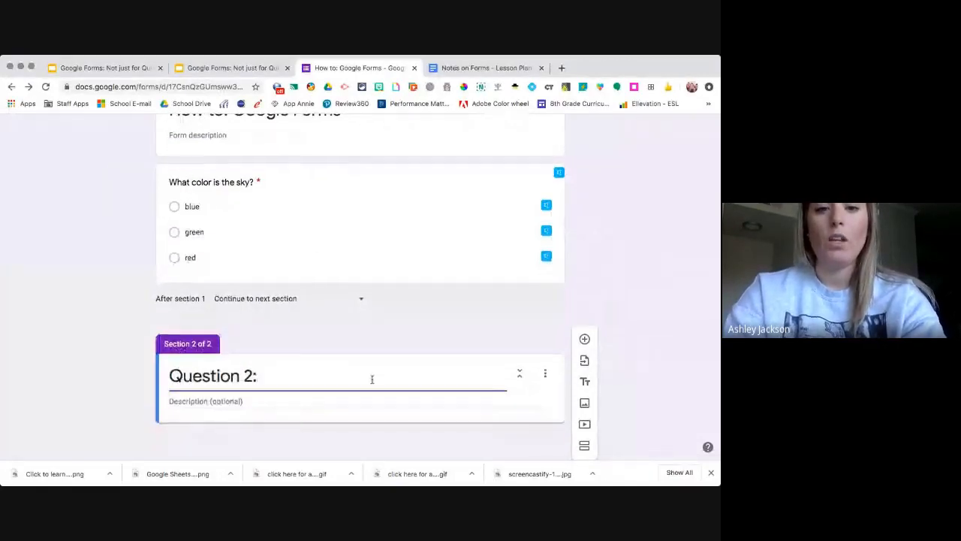
{"action": "left_click", "coordinate": [388, 400]}
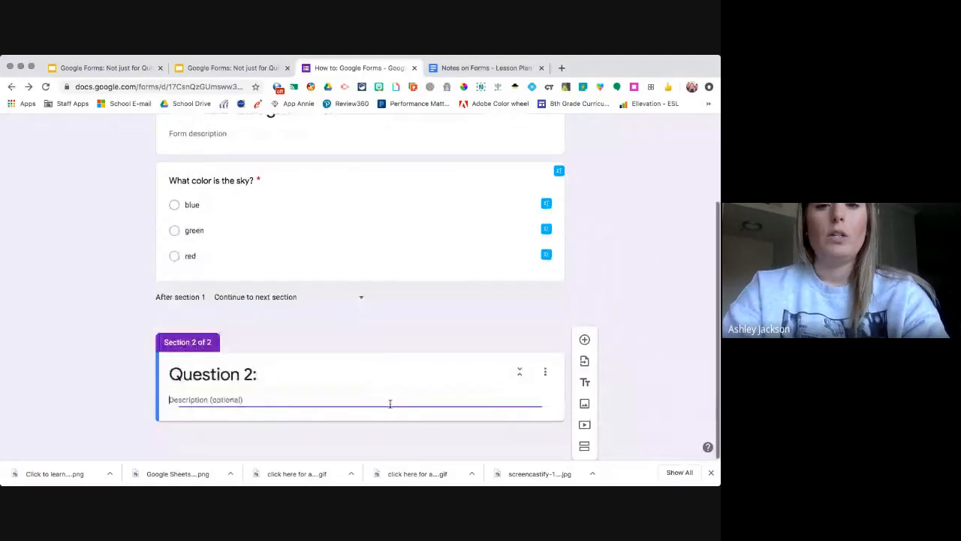
Add the multiple-choice question "What color is the grass?" to section 2 with the options blue, green and red.
{"action": "left_click", "coordinate": [585, 340]}
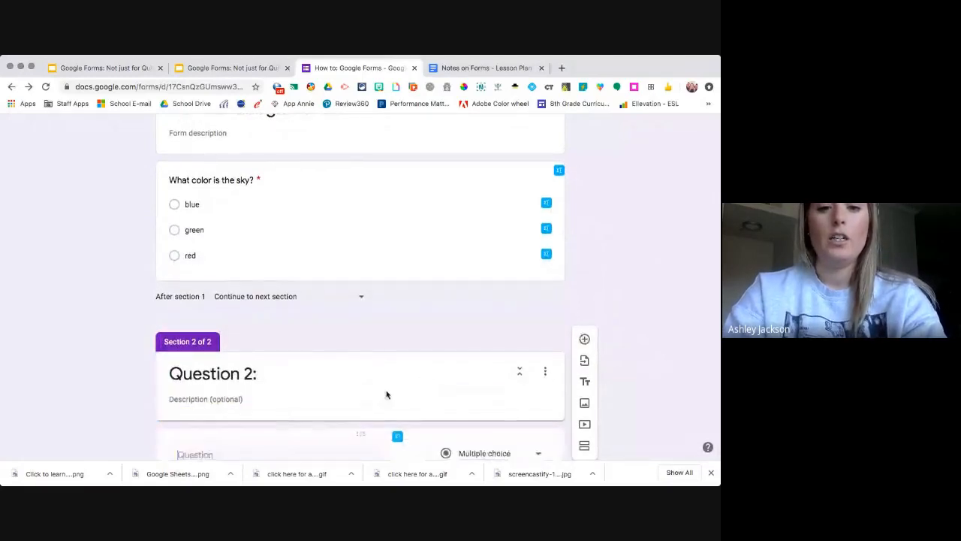
{"action": "type", "text": "What c"}
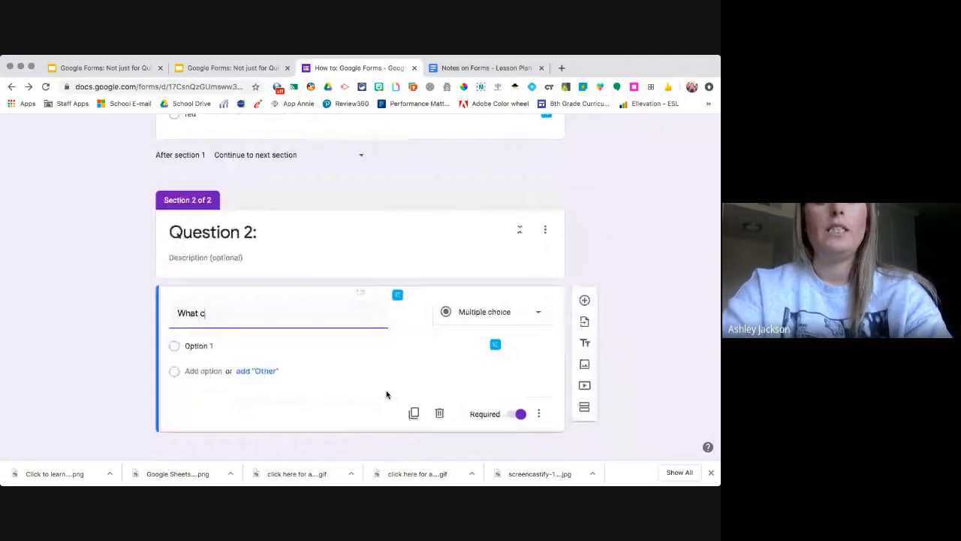
{"action": "type", "text": "olor is the grass?"}
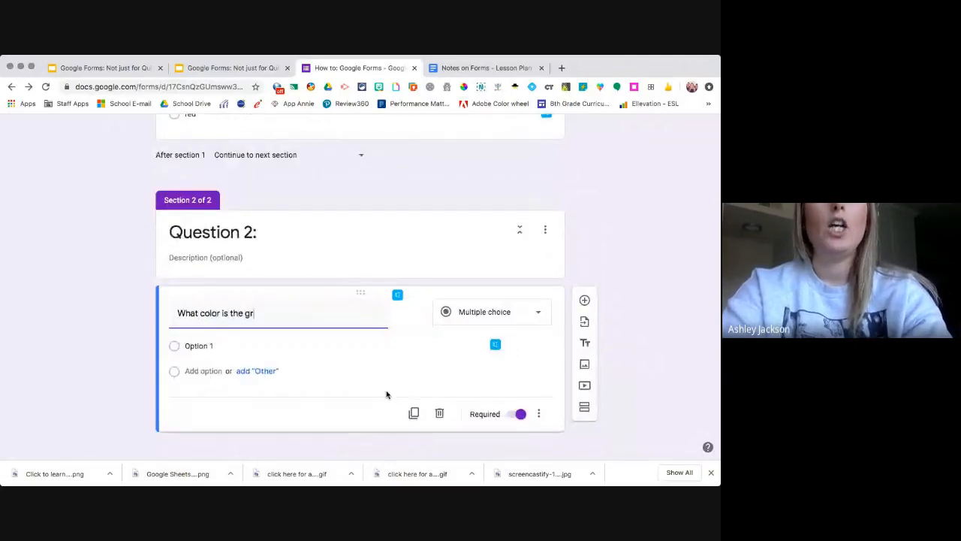
{"action": "left_click", "coordinate": [216, 345]}
{"action": "type", "text": "blue"}
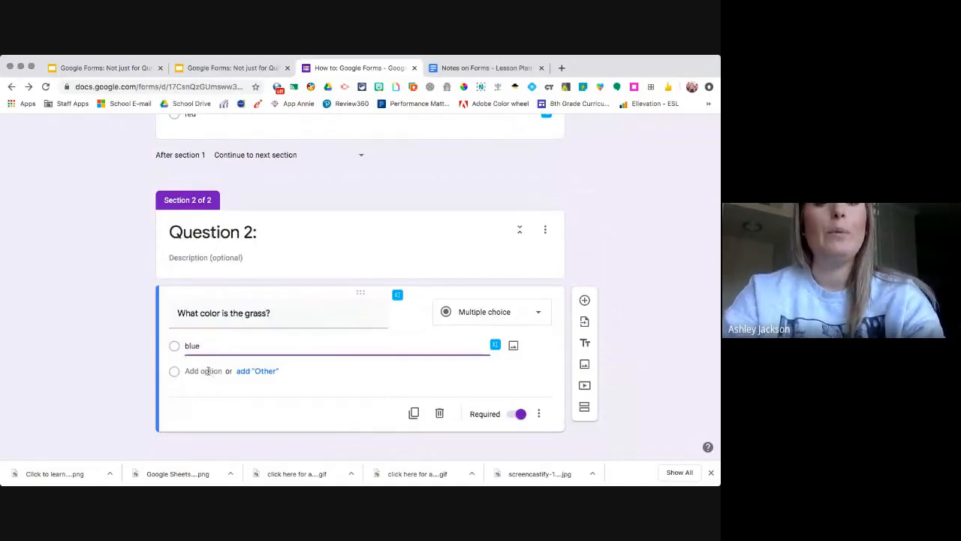
{"action": "left_click", "coordinate": [208, 371]}
{"action": "type", "text": "green"}
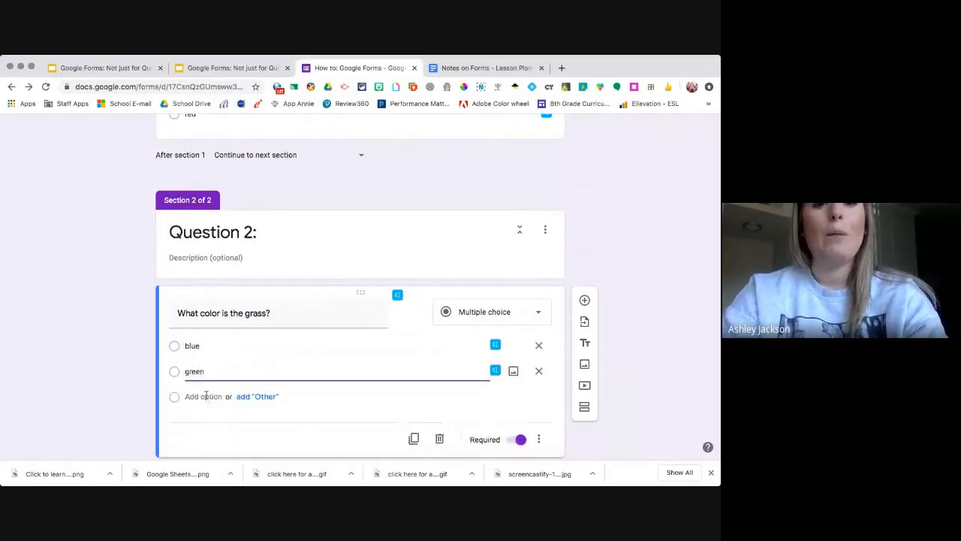
{"action": "left_click", "coordinate": [206, 397]}
{"action": "type", "text": "redd"}
{"action": "key", "text": "BackSpace"}
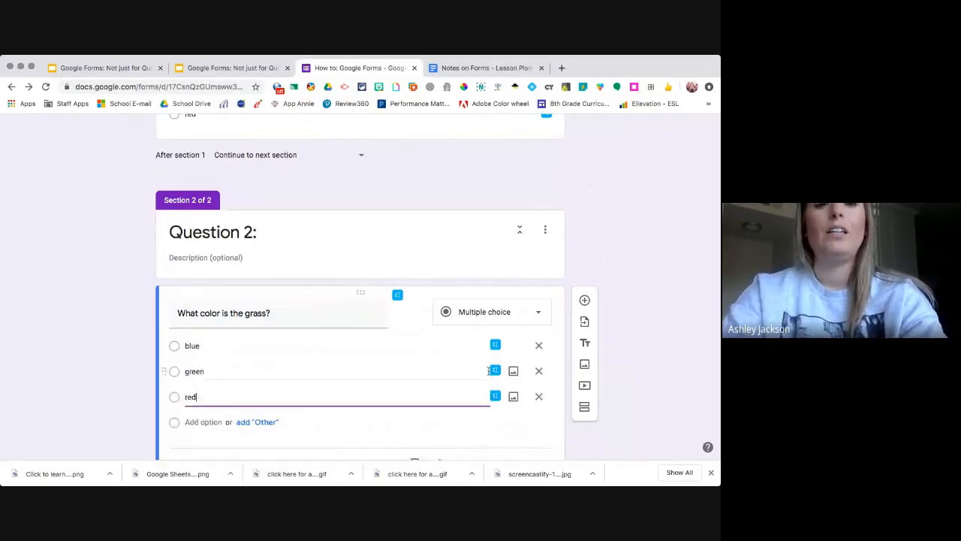
{"action": "left_click", "coordinate": [631, 316]}
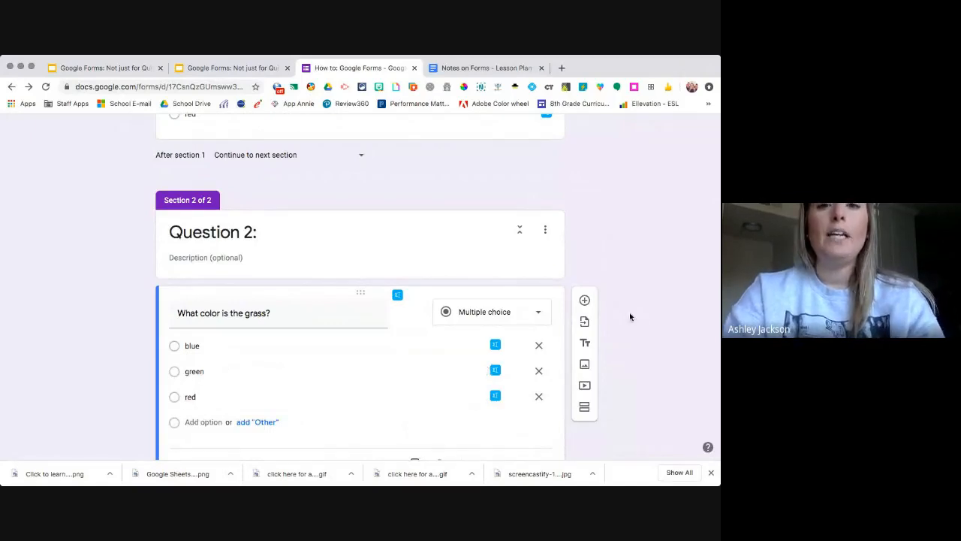
Turn on going to a section based on answer for the "What color is the sky?" question.
{"action": "scroll", "coordinate": [631, 316], "scroll_direction": "up", "scroll_amount": 1}
{"action": "scroll", "coordinate": [593, 282], "scroll_direction": "up", "scroll_amount": 3}
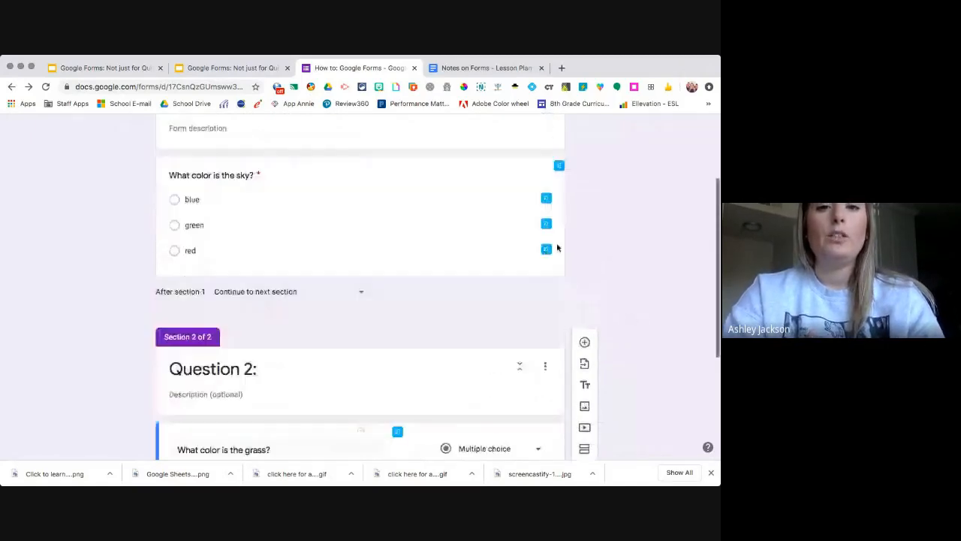
{"action": "left_click", "coordinate": [529, 168]}
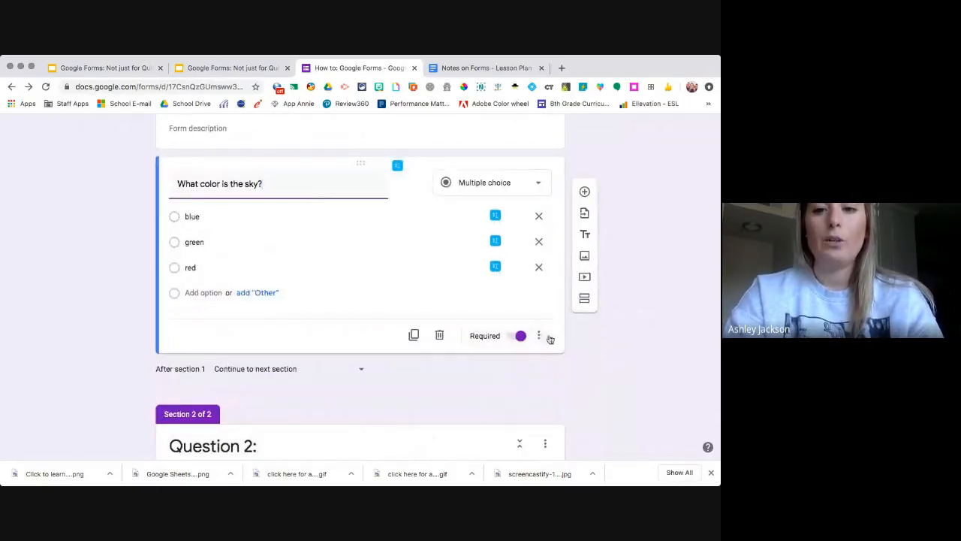
{"action": "left_click", "coordinate": [540, 337]}
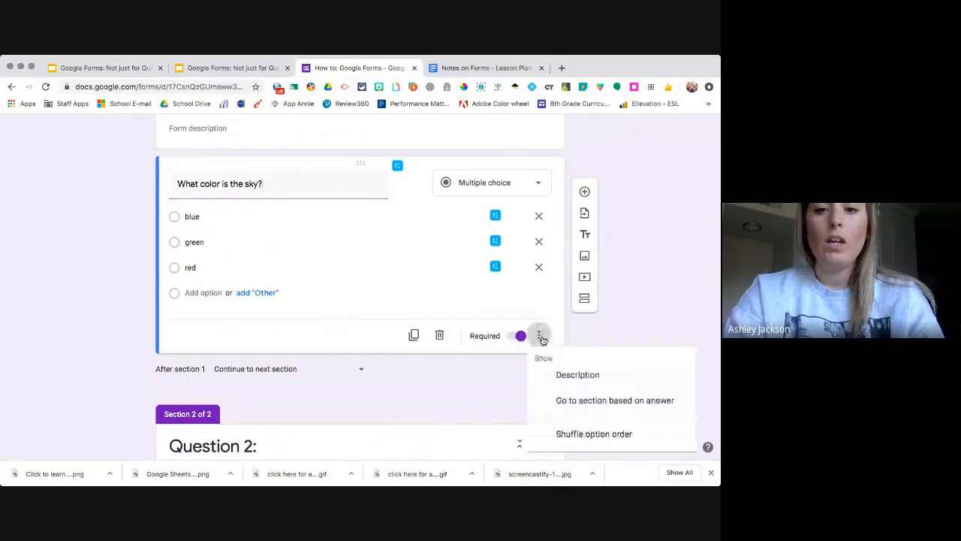
{"action": "left_click", "coordinate": [581, 401]}
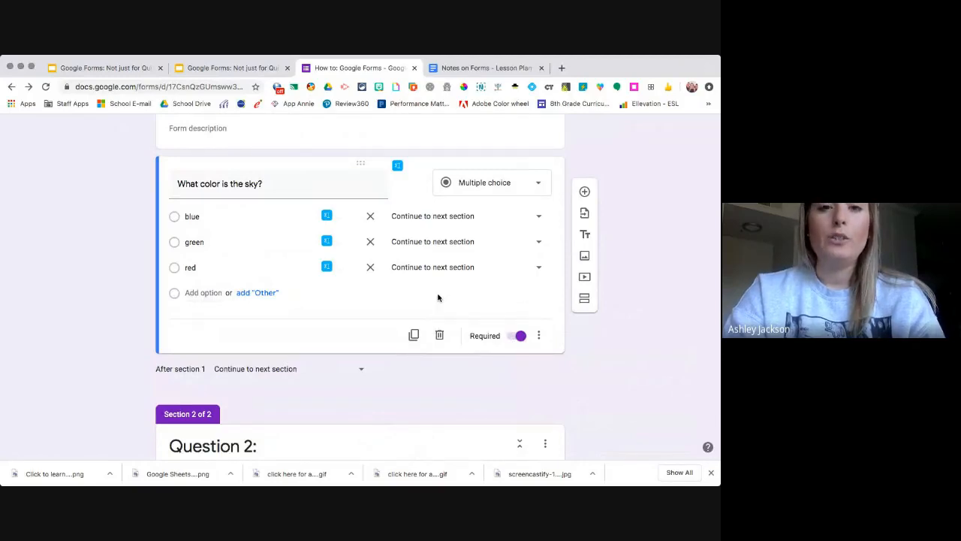
Add a third section after the grass question and title it "Reteach Question 1:".
{"action": "scroll", "coordinate": [439, 298], "scroll_direction": "down", "scroll_amount": 1}
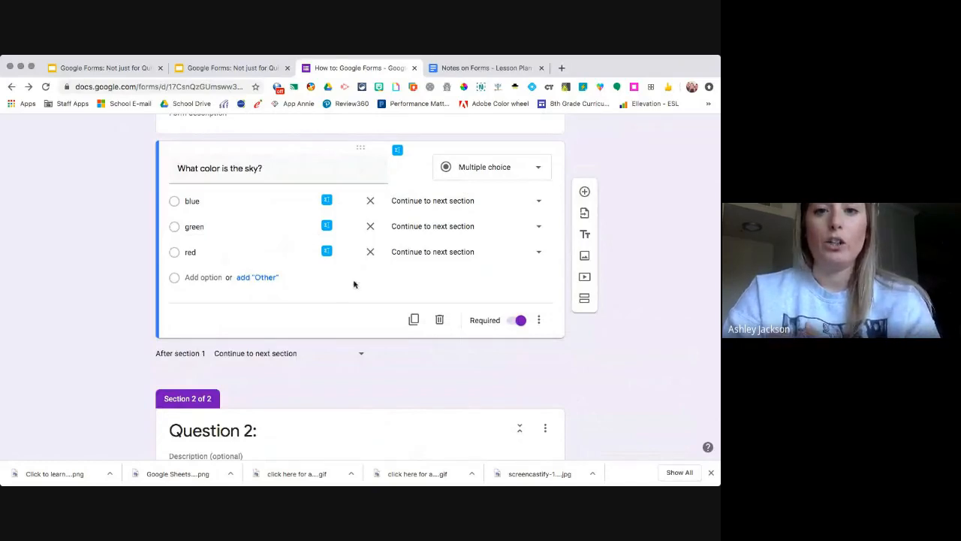
{"action": "scroll", "coordinate": [541, 319], "scroll_direction": "down", "scroll_amount": 1}
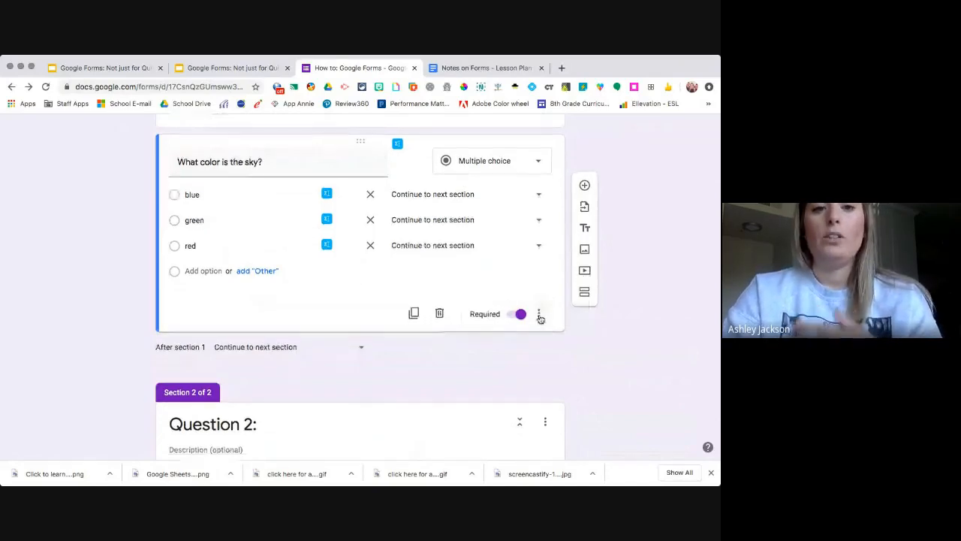
{"action": "scroll", "coordinate": [541, 318], "scroll_direction": "down", "scroll_amount": 3}
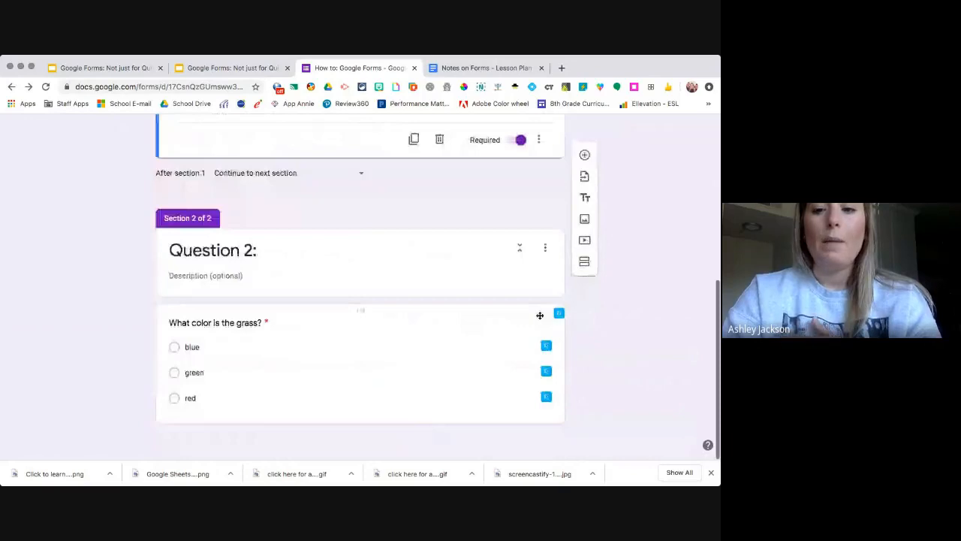
{"action": "left_click", "coordinate": [540, 315]}
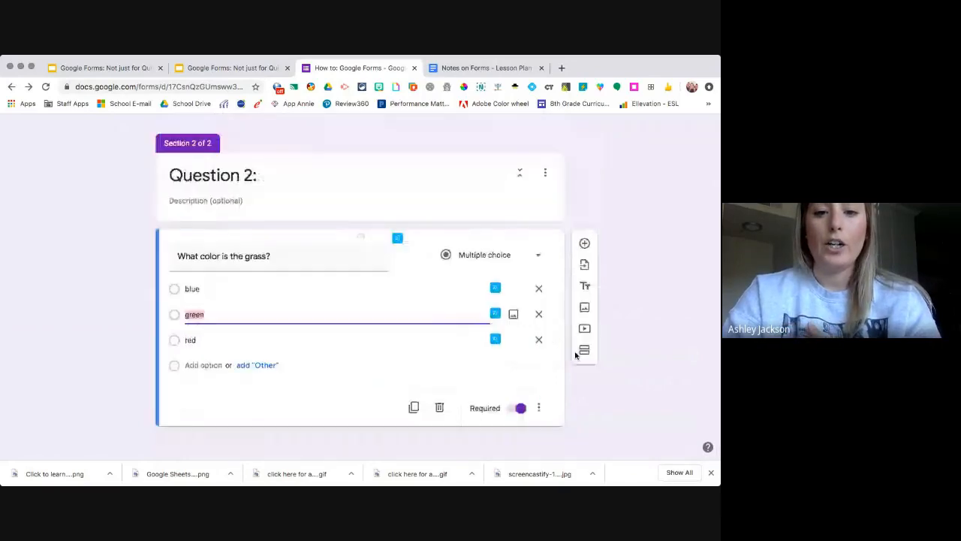
{"action": "left_click", "coordinate": [584, 350]}
{"action": "type", "text": "R"}
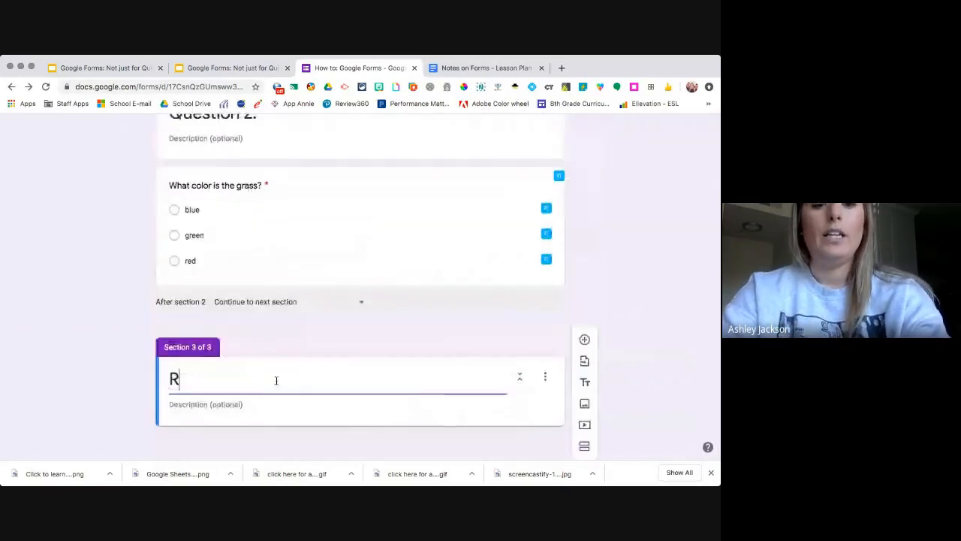
{"action": "type", "text": "eteach Question 1:"}
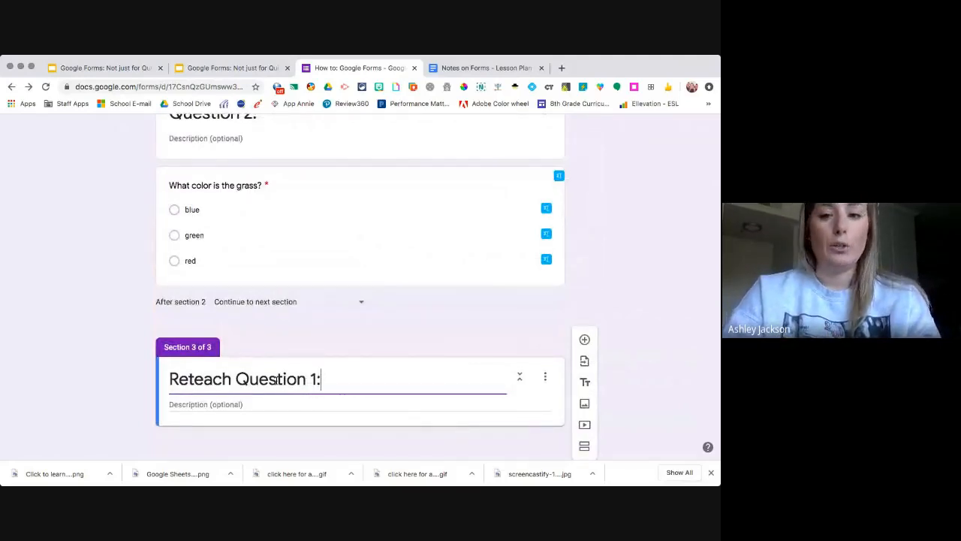
Search YouTube for "newtons laws" and insert the video "Newton's Laws: Crash Course Physics #5" into the Reteach Question 1 section.
{"action": "scroll", "coordinate": [384, 367], "scroll_direction": "down", "scroll_amount": 1}
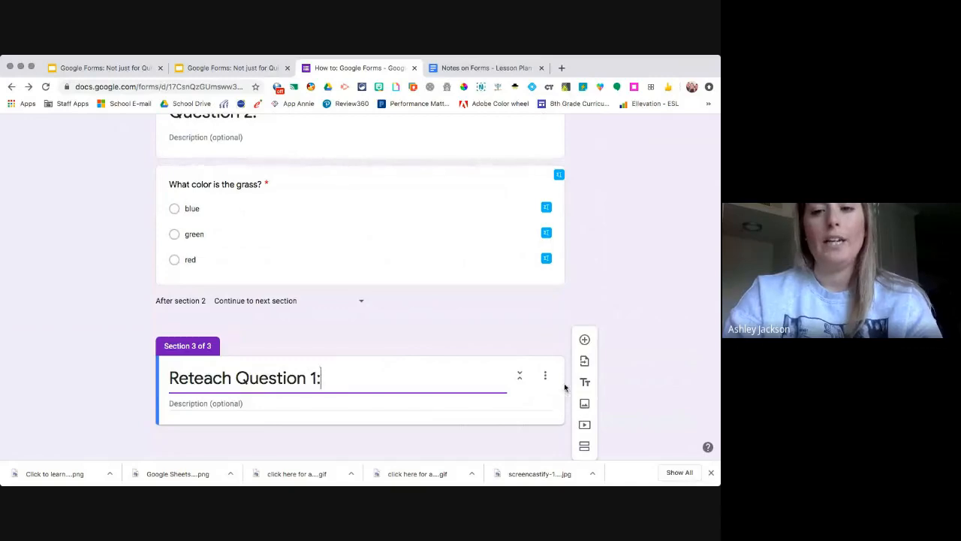
{"action": "scroll", "coordinate": [578, 365], "scroll_direction": "down", "scroll_amount": 1}
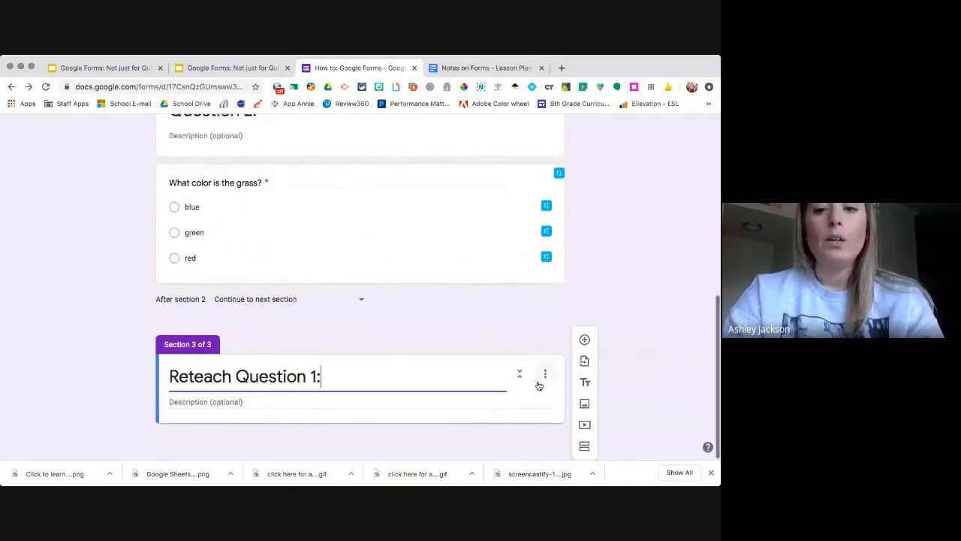
{"action": "left_click", "coordinate": [584, 425]}
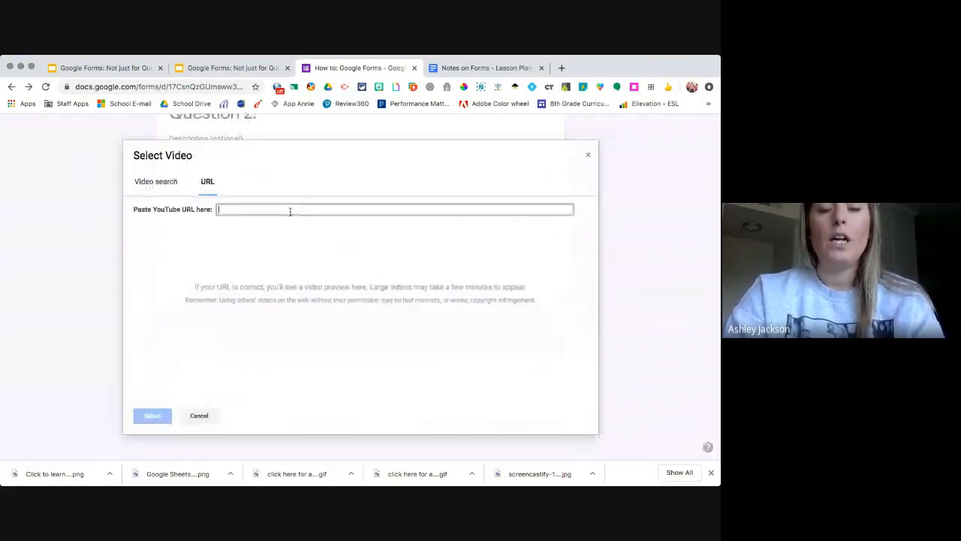
{"action": "left_click", "coordinate": [171, 187]}
{"action": "left_click", "coordinate": [264, 214]}
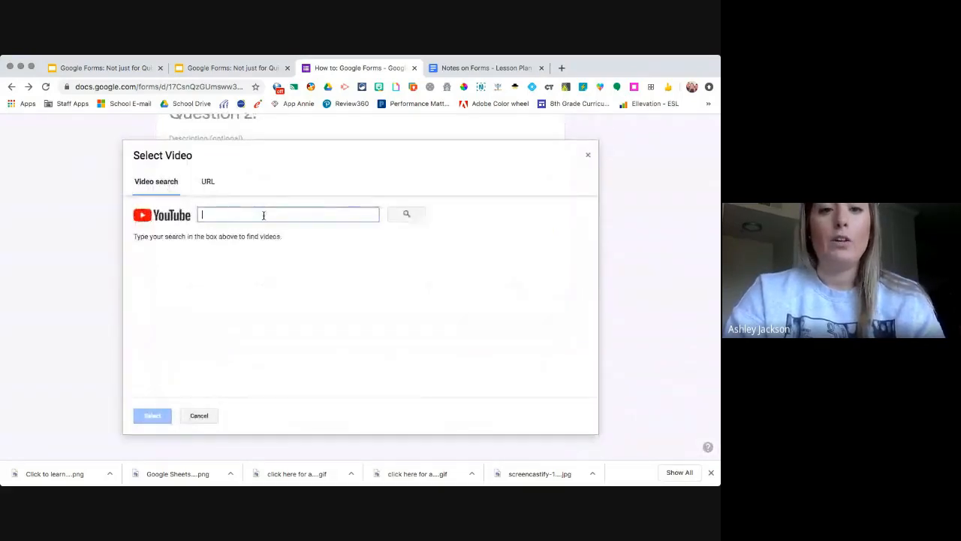
{"action": "type", "text": "ewt"}
{"action": "key", "text": "BackSpace"}
{"action": "key", "text": "BackSpace"}
{"action": "key", "text": "BackSpace"}
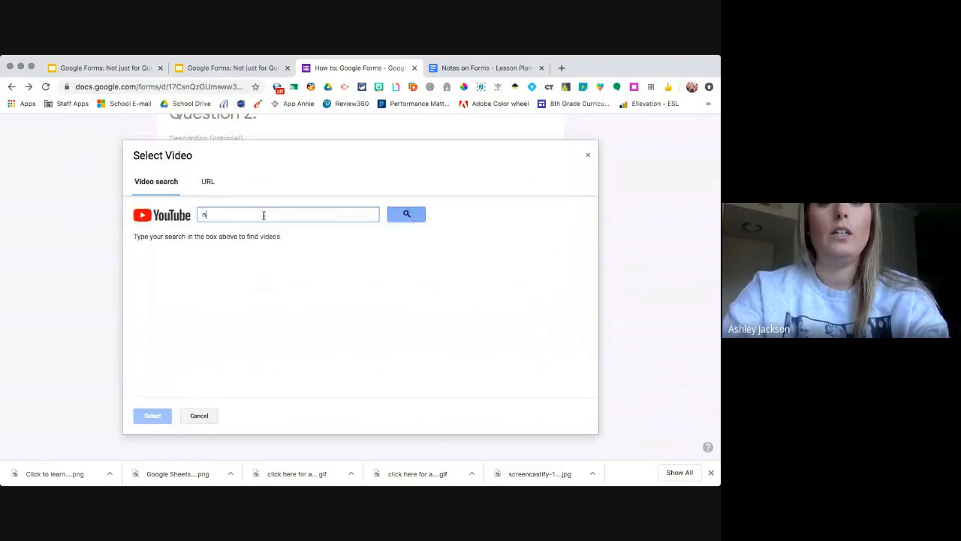
{"action": "type", "text": "newtons laws"}
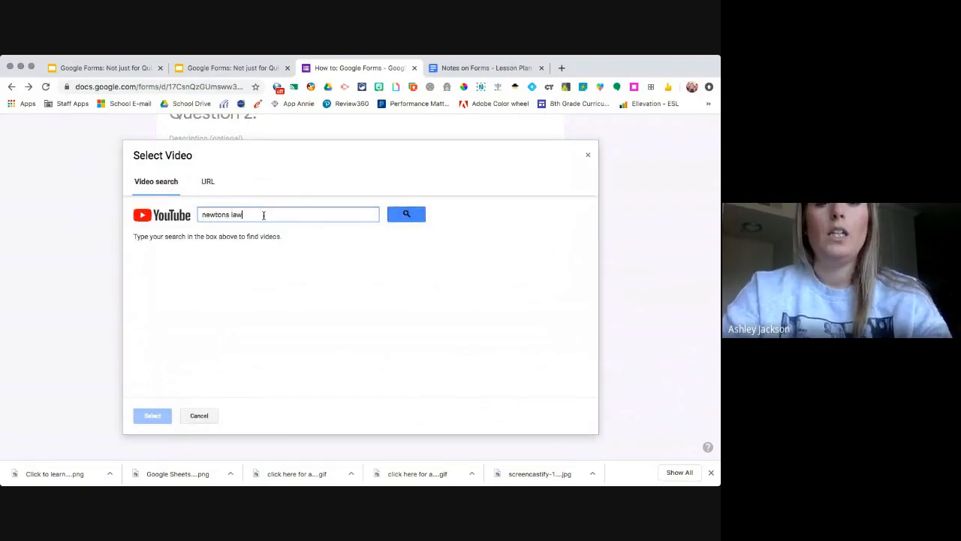
{"action": "key", "text": "Return"}
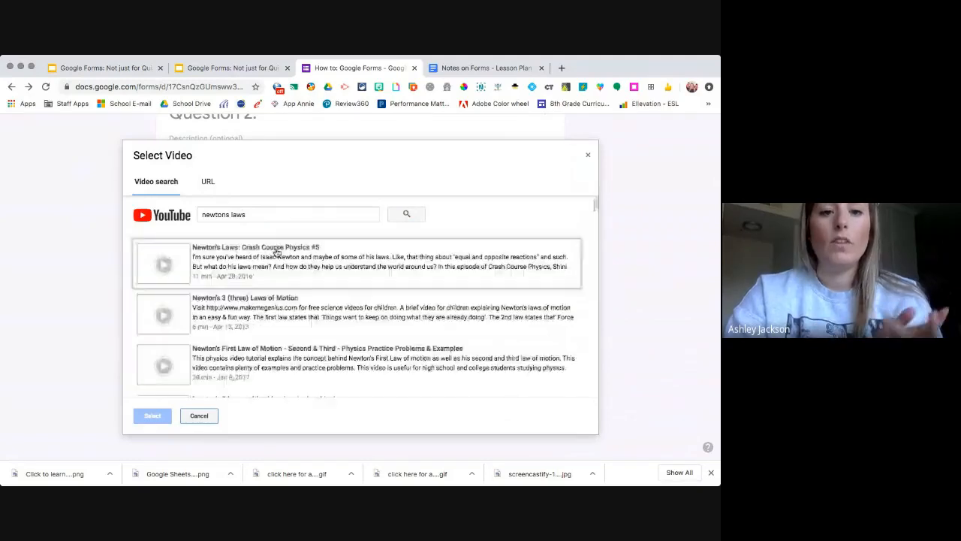
{"action": "left_click", "coordinate": [275, 255]}
{"action": "left_click", "coordinate": [158, 418]}
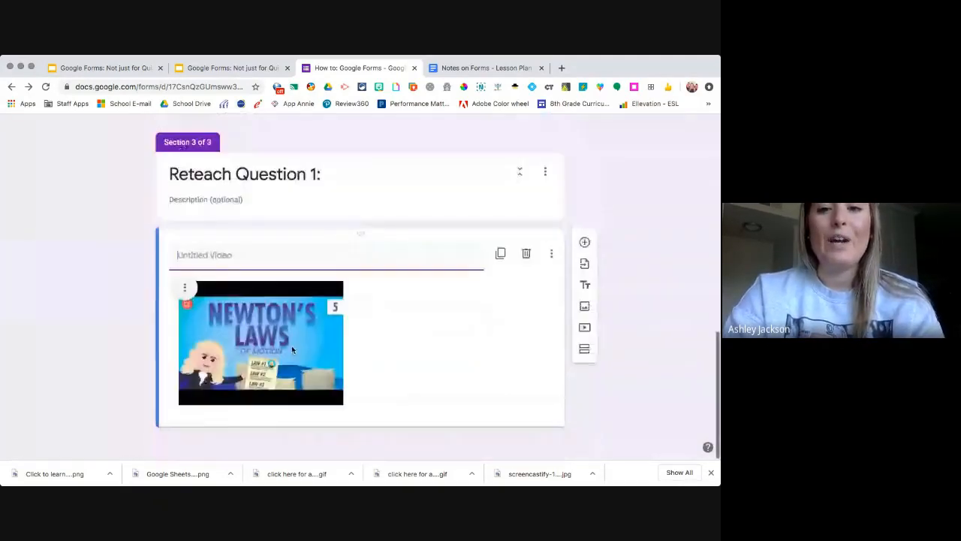
Add the multiple-choice question "What color is the sky?" below the video with the options blue, green and red.
{"action": "left_click", "coordinate": [585, 241]}
{"action": "type", "text": "Wha"}
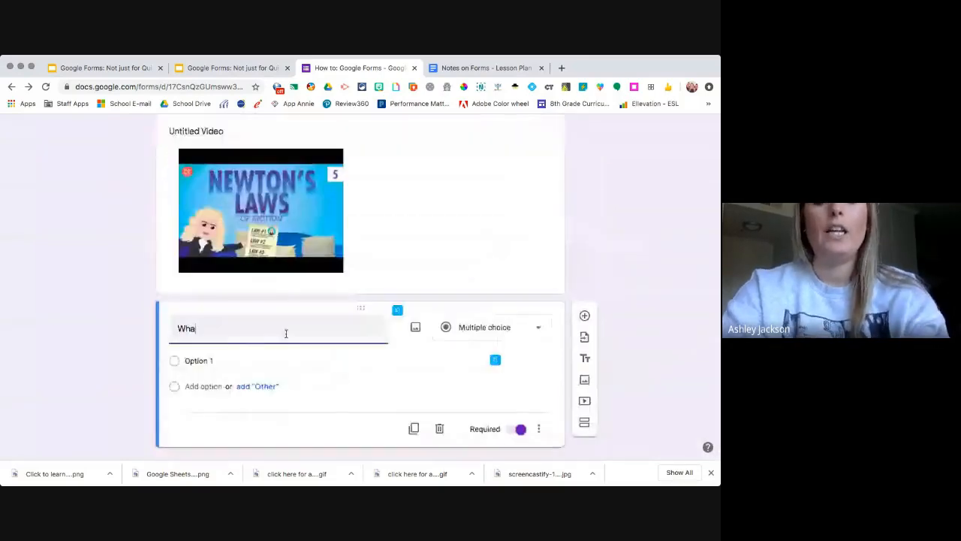
{"action": "type", "text": "t color is the sky?"}
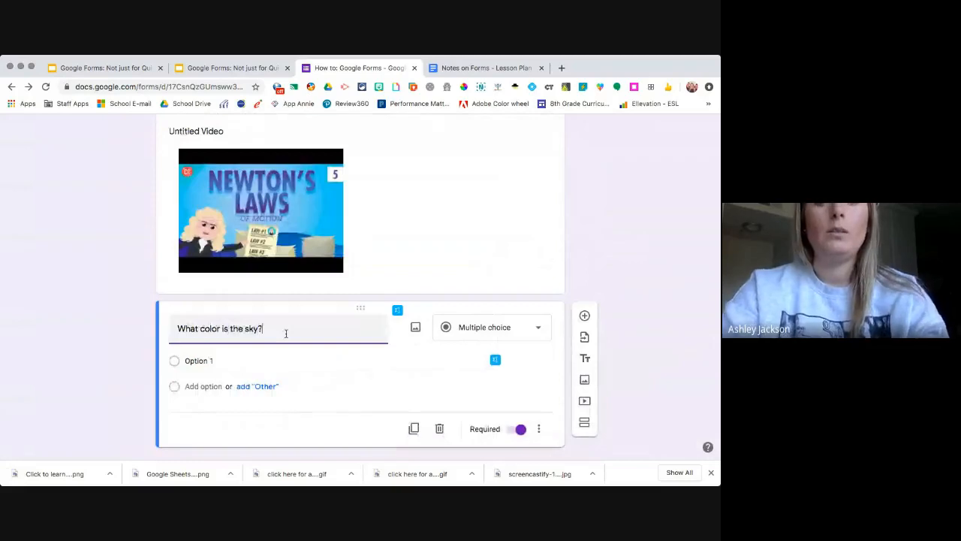
{"action": "left_click", "coordinate": [193, 363]}
{"action": "type", "text": "blue"}
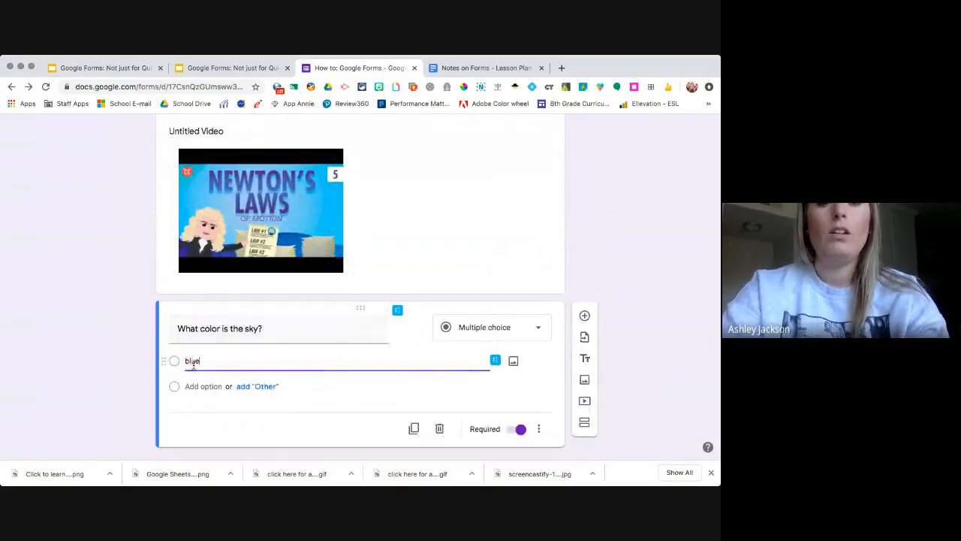
{"action": "left_click", "coordinate": [204, 386]}
{"action": "type", "text": "green"}
{"action": "left_click", "coordinate": [204, 412]}
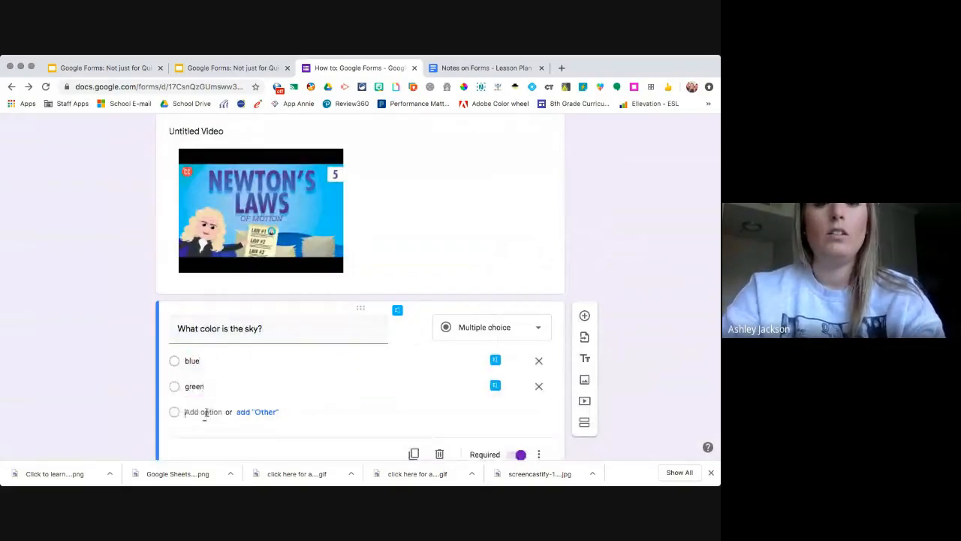
{"action": "type", "text": "red"}
{"action": "left_click", "coordinate": [658, 347]}
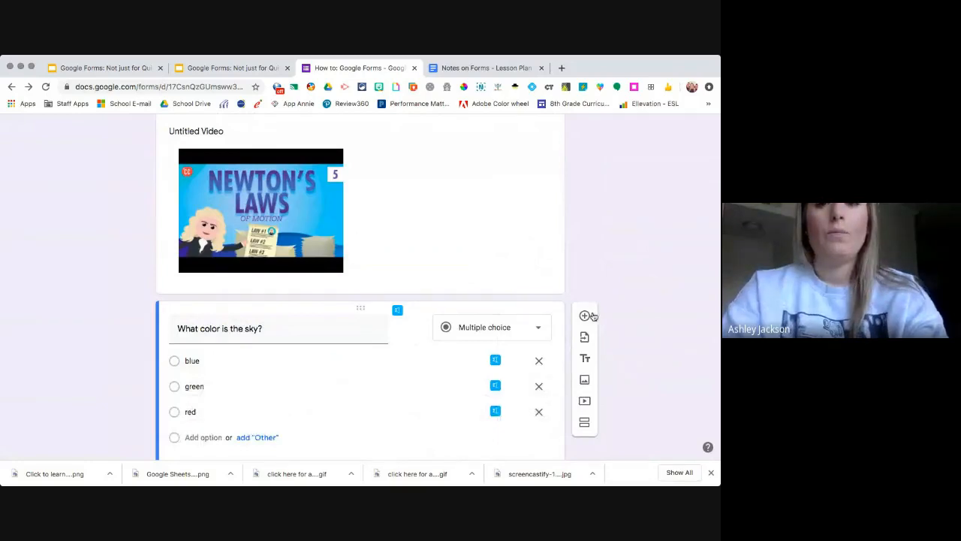
Add a fourth section after the repeated sky question and title it "Reteach Question 2:".
{"action": "scroll", "coordinate": [593, 317], "scroll_direction": "down", "scroll_amount": 1}
{"action": "scroll", "coordinate": [529, 376], "scroll_direction": "down", "scroll_amount": 1}
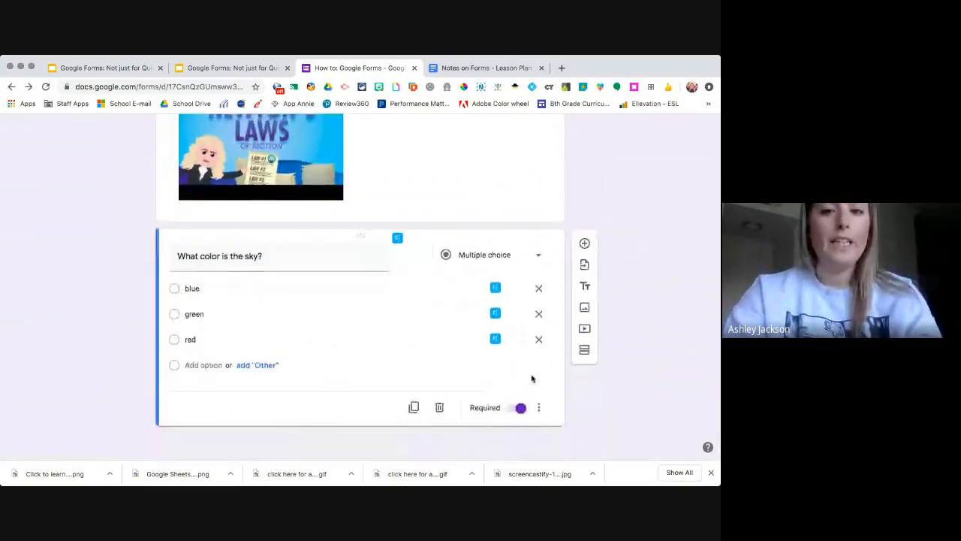
{"action": "left_click", "coordinate": [585, 351]}
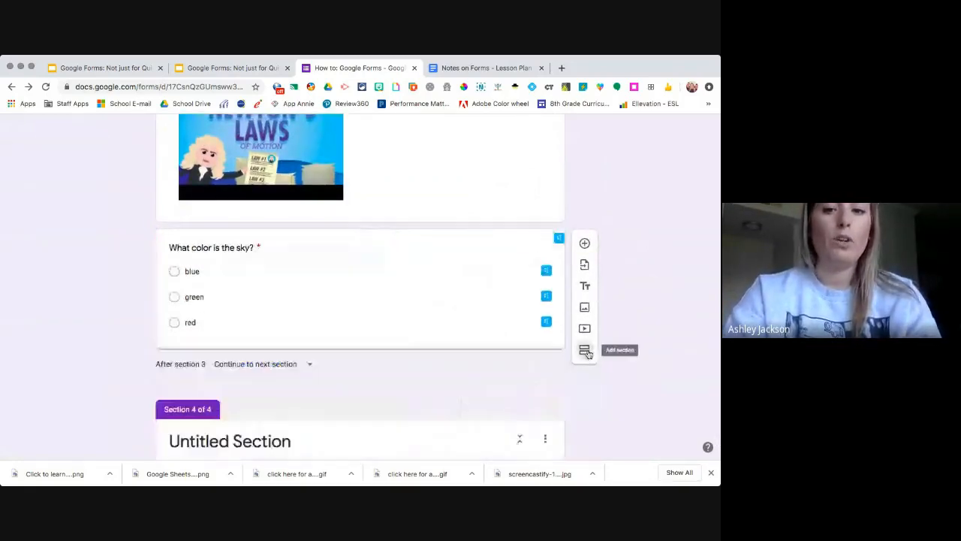
{"action": "left_click", "coordinate": [285, 382]}
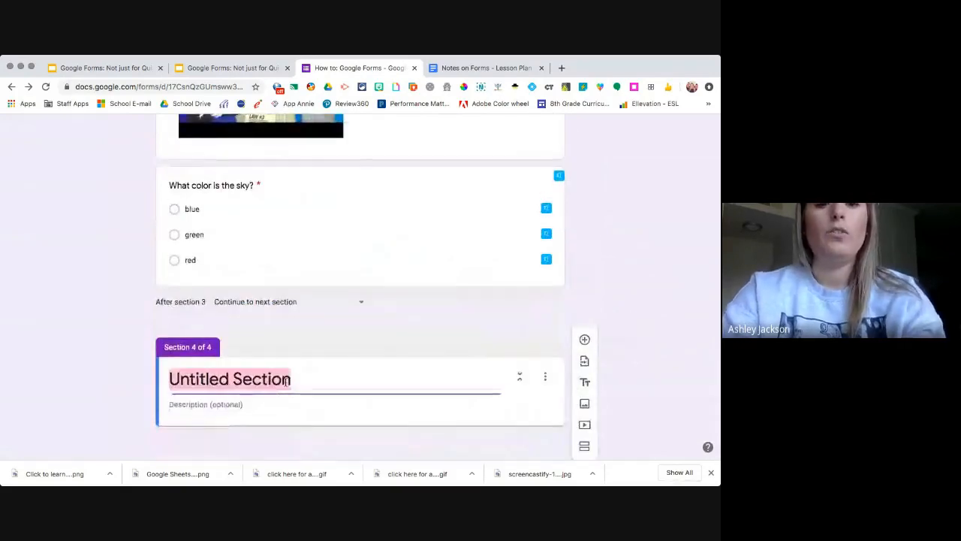
{"action": "type", "text": "Quesion"}
{"action": "key", "text": "BackSpace"}
{"action": "key", "text": "BackSpace"}
{"action": "key", "text": "BackSpace"}
{"action": "key", "text": "BackSpace"}
{"action": "key", "text": "BackSpace"}
{"action": "key", "text": "BackSpace"}
{"action": "key", "text": "BackSpace"}
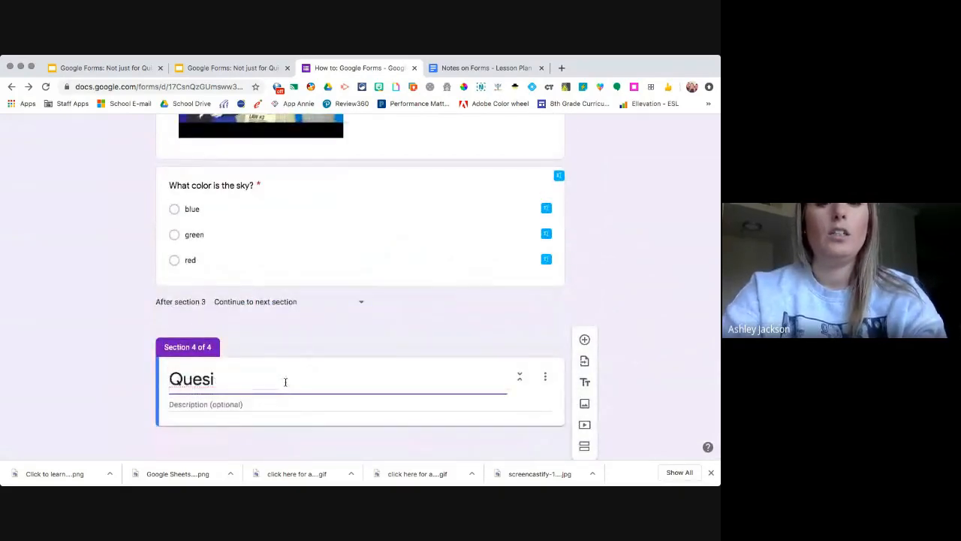
{"action": "type", "text": "Reteach fo"}
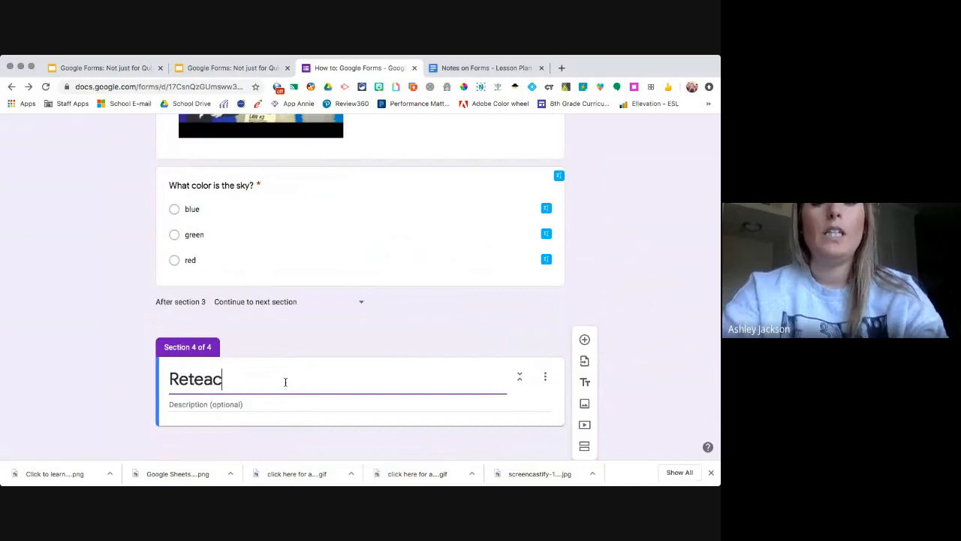
{"action": "key", "text": "BackSpace"}
{"action": "key", "text": "BackSpace"}
{"action": "type", "text": "Question 2:"}
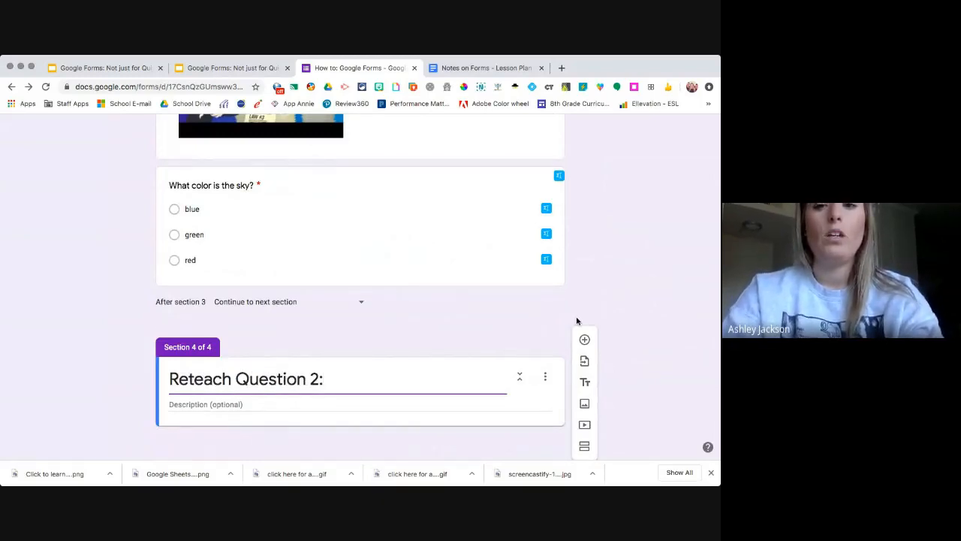
Add a blank question to the Reteach Question 2 section and a title block above it reading "Link for help:".
{"action": "scroll", "coordinate": [578, 321], "scroll_direction": "down", "scroll_amount": 1}
{"action": "left_click", "coordinate": [586, 340]}
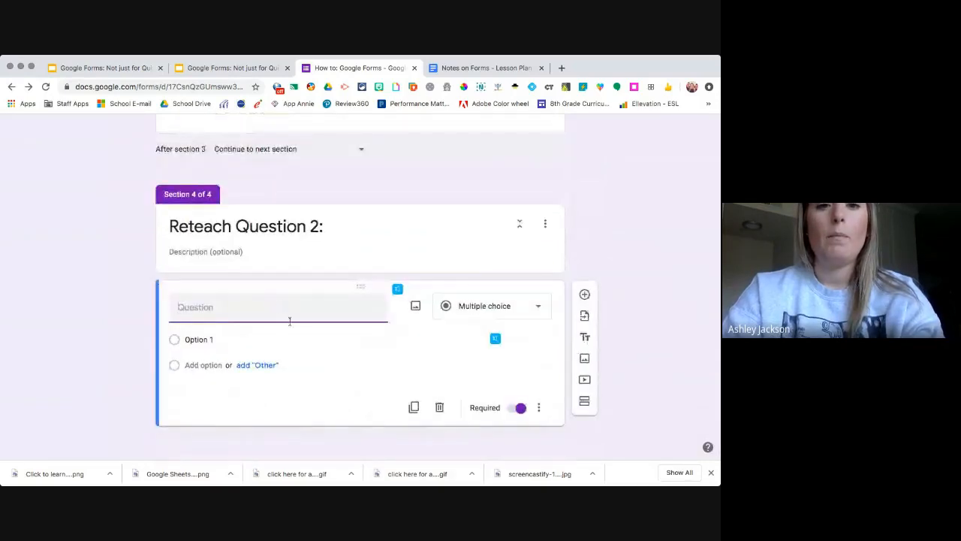
{"action": "left_click", "coordinate": [363, 255]}
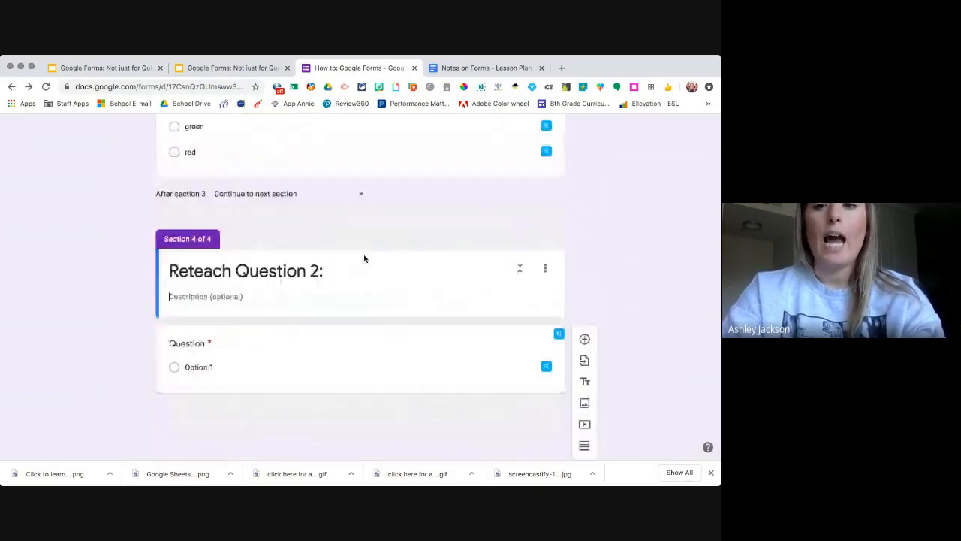
{"action": "left_click", "coordinate": [585, 319]}
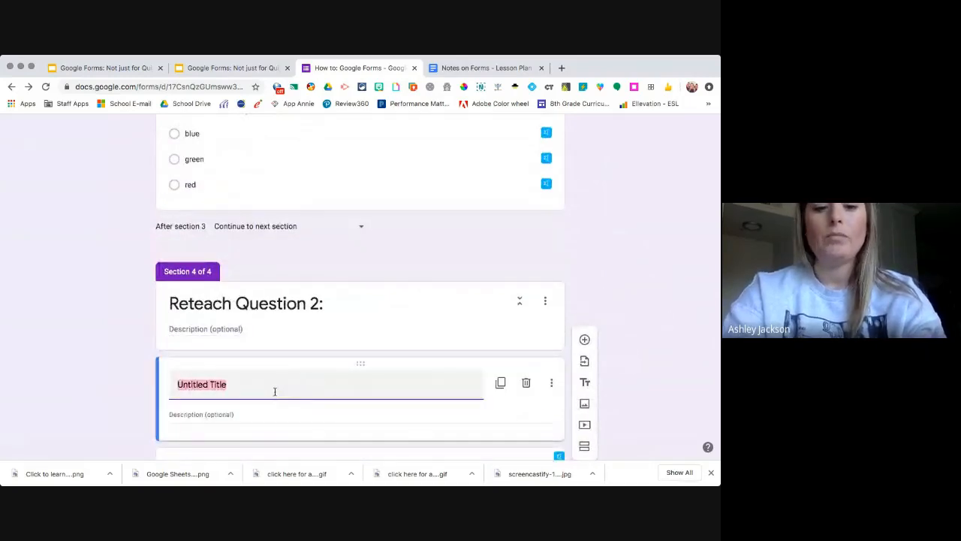
{"action": "type", "text": "Link for h"}
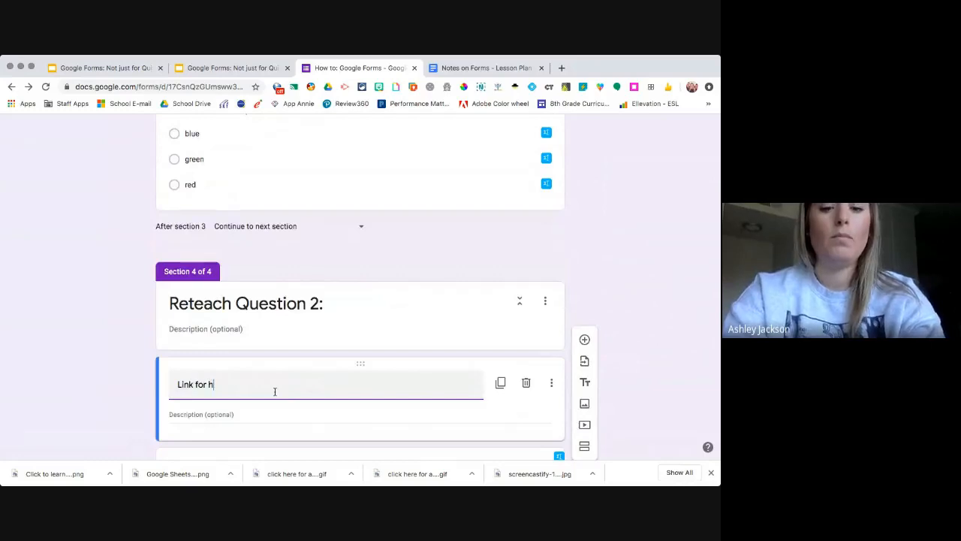
{"action": "type", "text": "elp:"}
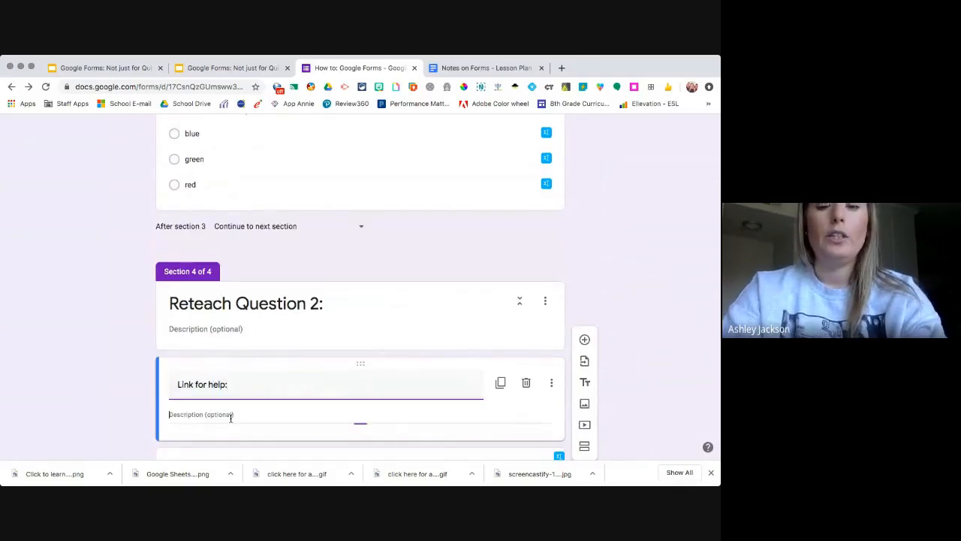
Copy the phet.colorado.edu forces-and-motion-basics link from the Google Docs lesson plan notes into the description of the "Link for help:" block.
{"action": "left_click", "coordinate": [231, 416]}
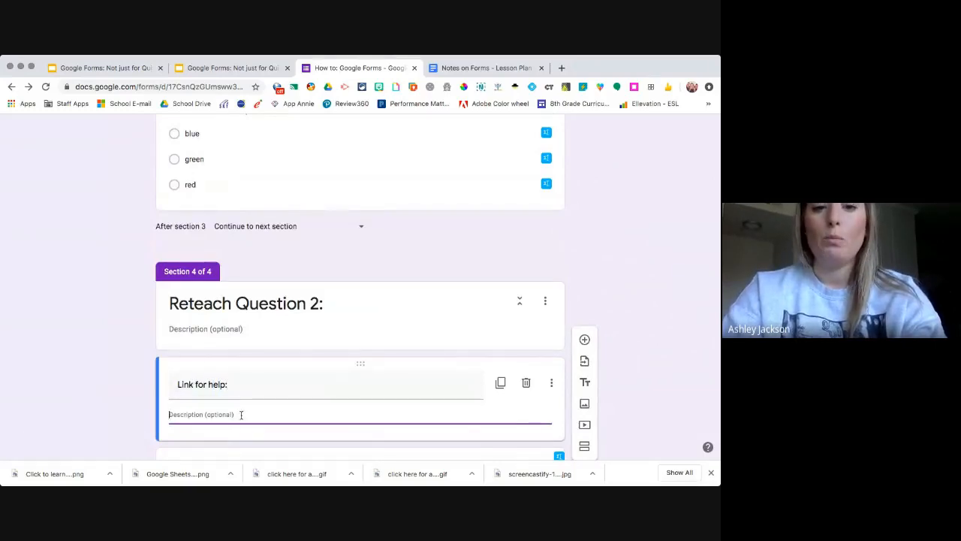
{"action": "scroll", "coordinate": [240, 415], "scroll_direction": "down", "scroll_amount": 1}
{"action": "left_click", "coordinate": [483, 68]}
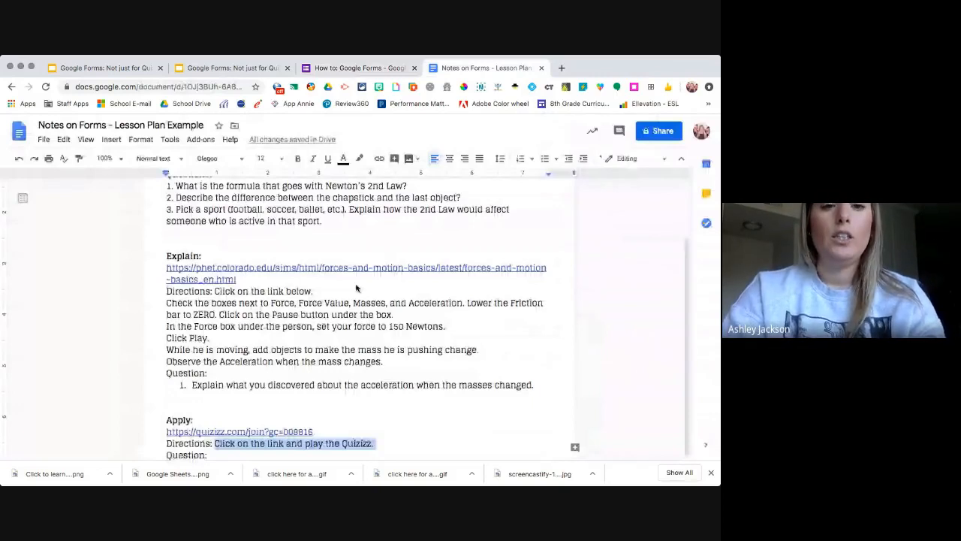
{"action": "triple_click", "coordinate": [353, 273]}
{"action": "key", "text": "super+c"}
{"action": "key", "text": "ctrl+shift+Tab"}
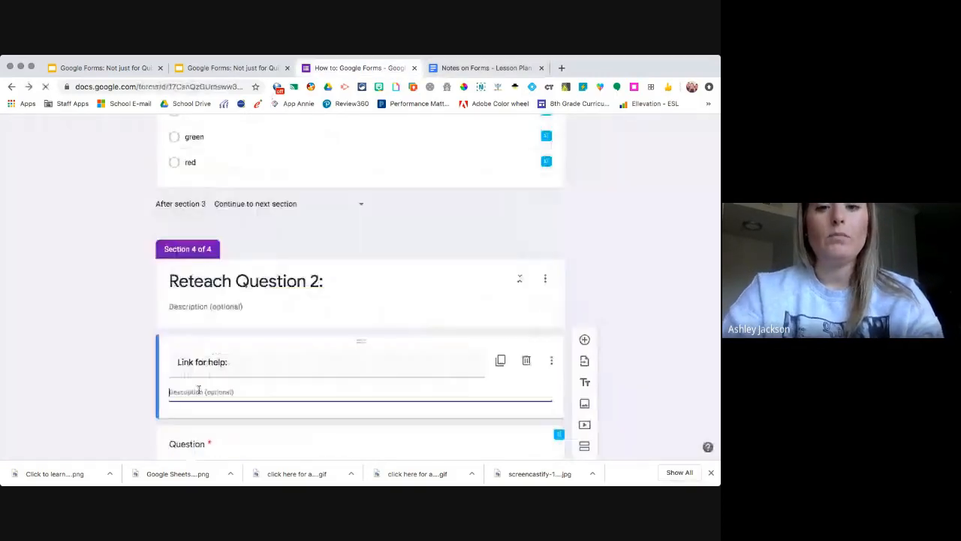
{"action": "key", "text": "super+v"}
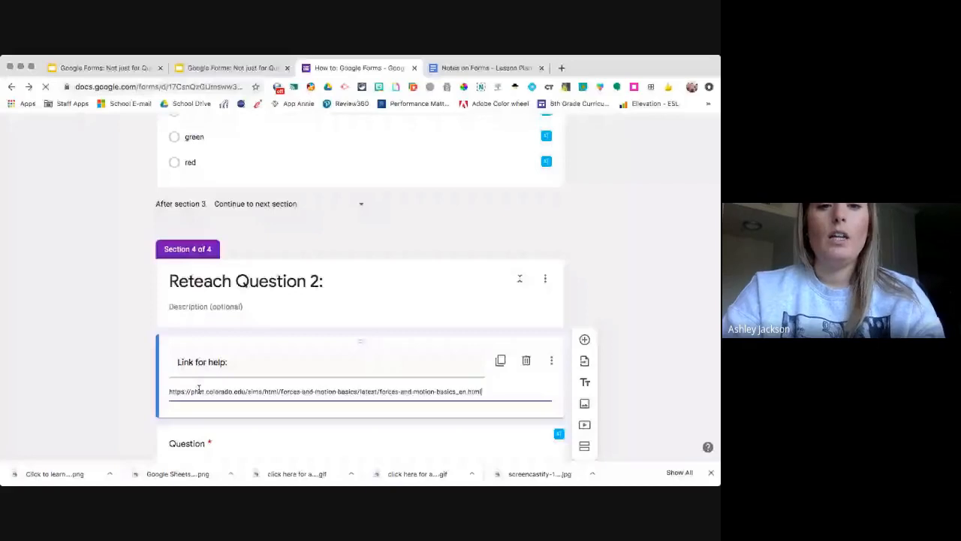
{"action": "key", "text": "Return"}
{"action": "scroll", "coordinate": [501, 377], "scroll_direction": "down", "scroll_amount": 1}
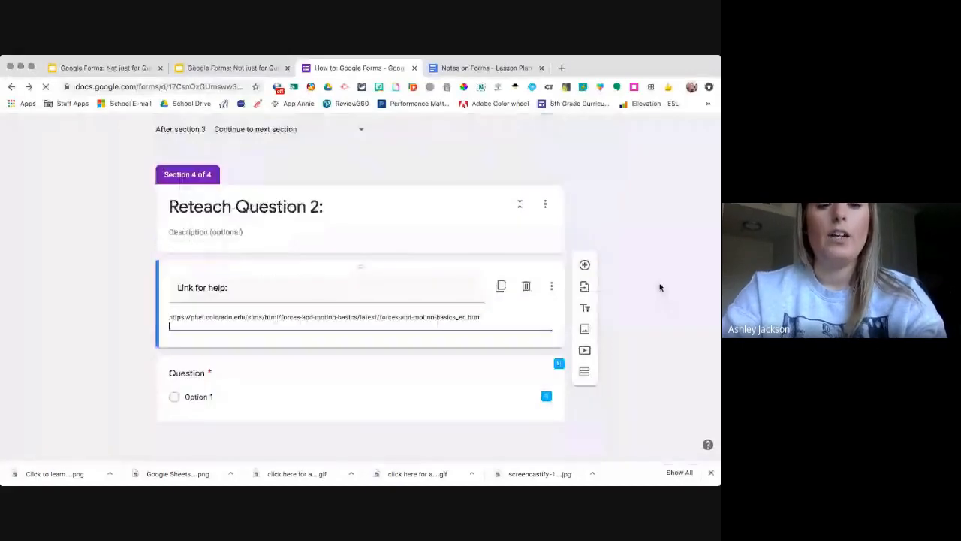
Fill in the blank question below the help link as "What color is the grass?" with the options blue, green and red.
{"action": "left_click", "coordinate": [203, 369]}
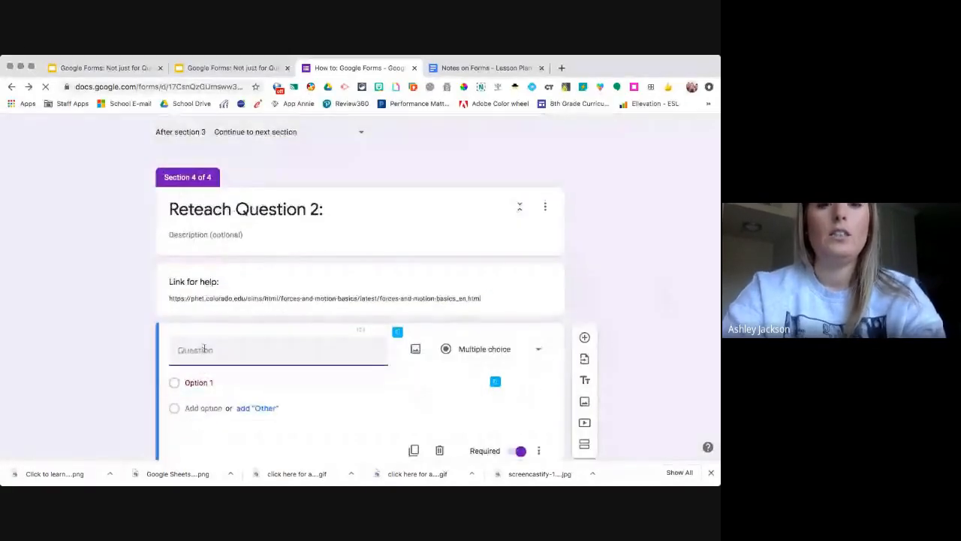
{"action": "type", "text": "What color is the grass?"}
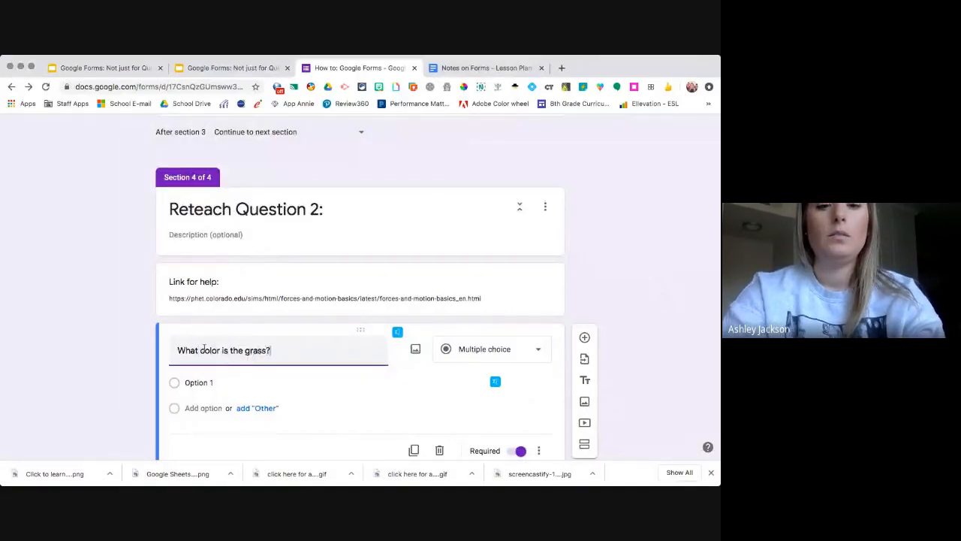
{"action": "left_click", "coordinate": [199, 383]}
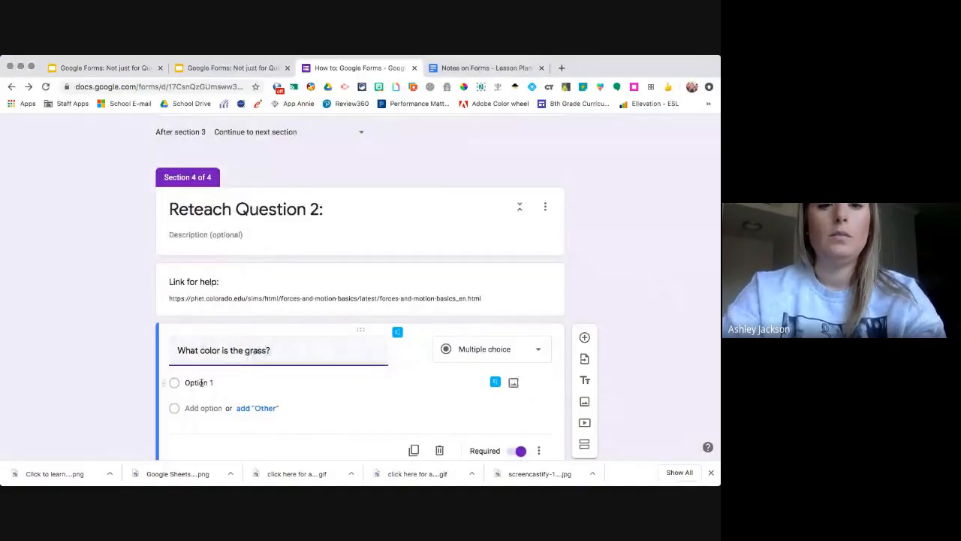
{"action": "type", "text": "blue"}
{"action": "left_click", "coordinate": [203, 407]}
{"action": "type", "text": "green"}
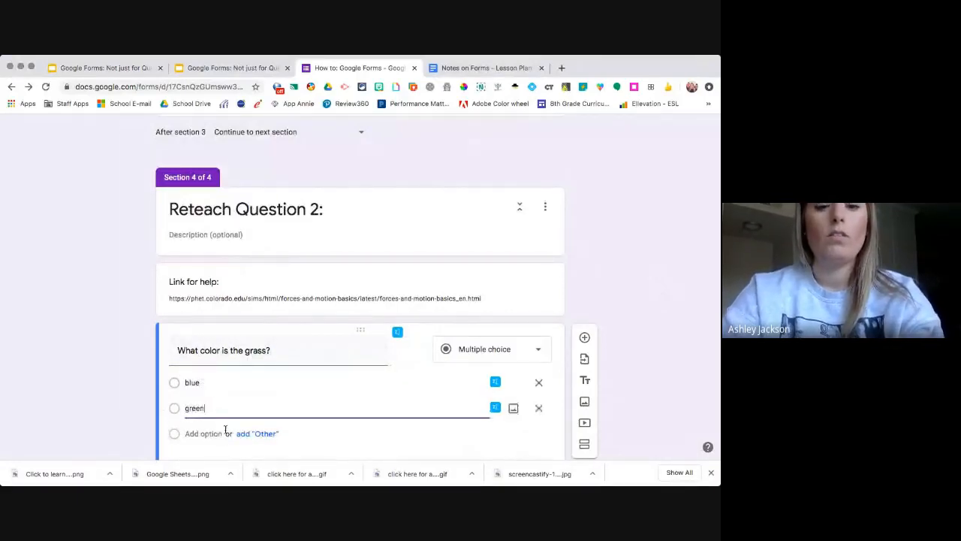
{"action": "left_click", "coordinate": [214, 434]}
{"action": "type", "text": "red"}
{"action": "left_click", "coordinate": [662, 351]}
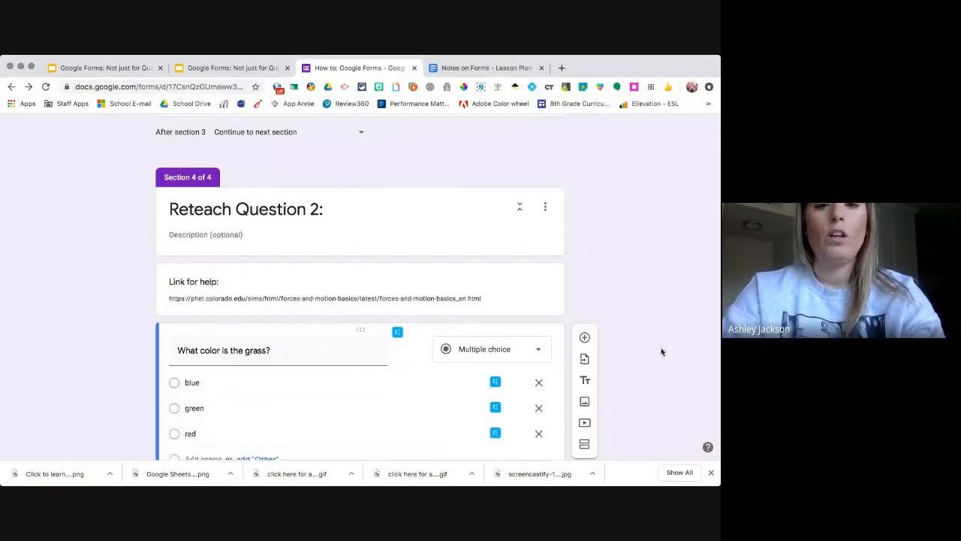
{"action": "scroll", "coordinate": [661, 351], "scroll_direction": "down", "scroll_amount": 5}
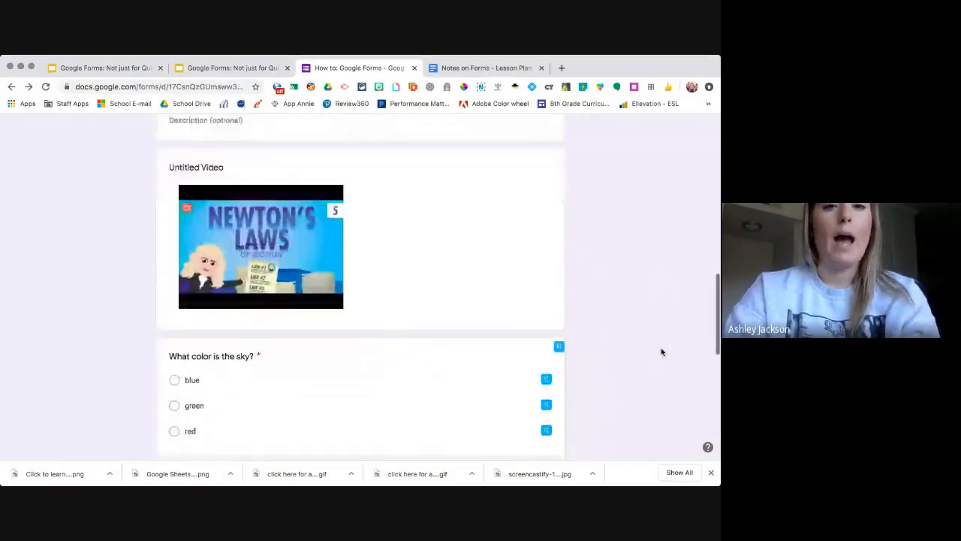
In the first section's sky question, route blue to section 2 (Question 2:) and both green and red to section 3 (Reteach Question 1:).
{"action": "scroll", "coordinate": [661, 351], "scroll_direction": "down", "scroll_amount": 5}
{"action": "scroll", "coordinate": [662, 352], "scroll_direction": "up", "scroll_amount": 3}
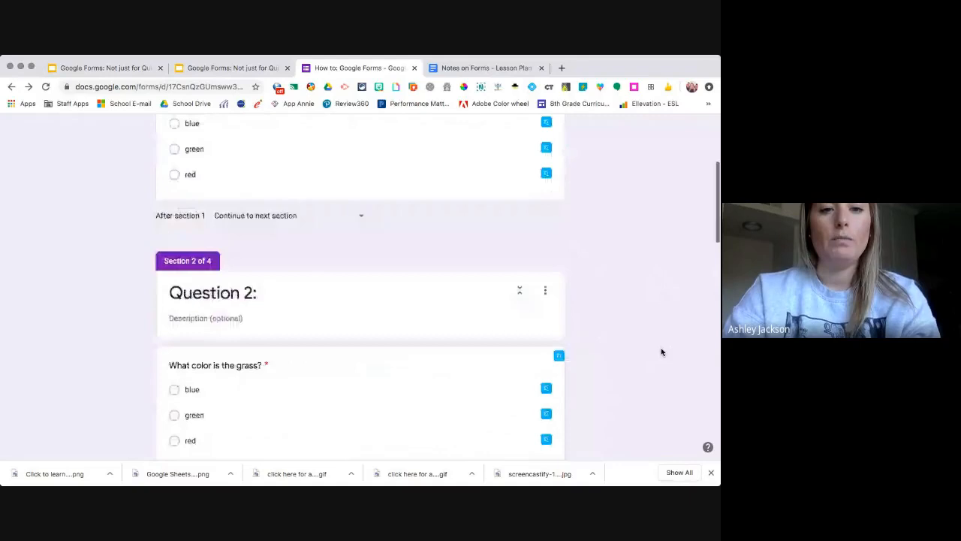
{"action": "scroll", "coordinate": [662, 351], "scroll_direction": "up", "scroll_amount": 5}
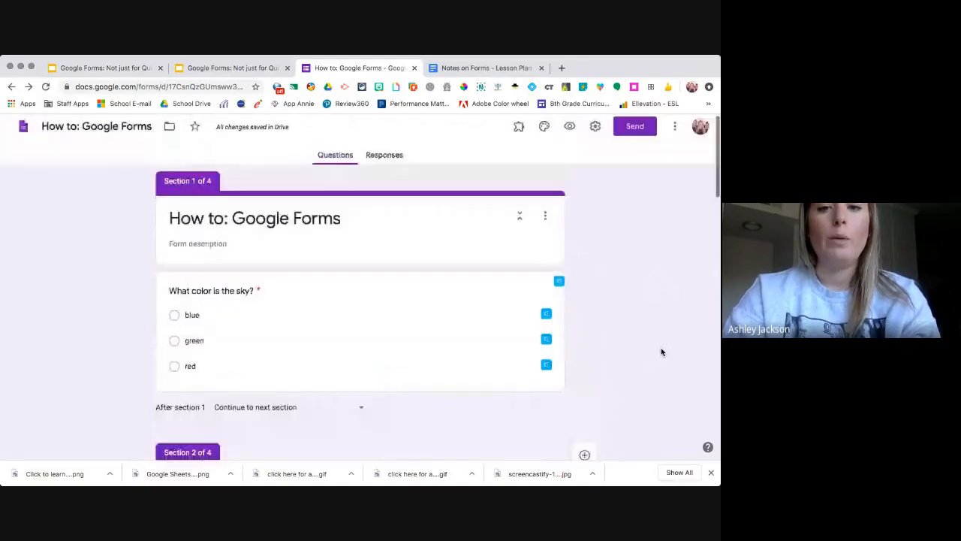
{"action": "left_click", "coordinate": [483, 358]}
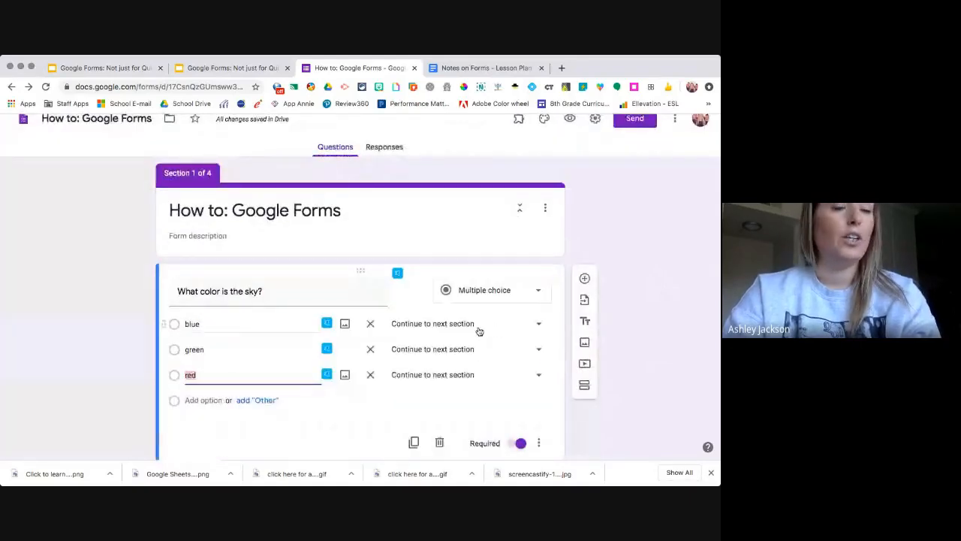
{"action": "left_click", "coordinate": [458, 325]}
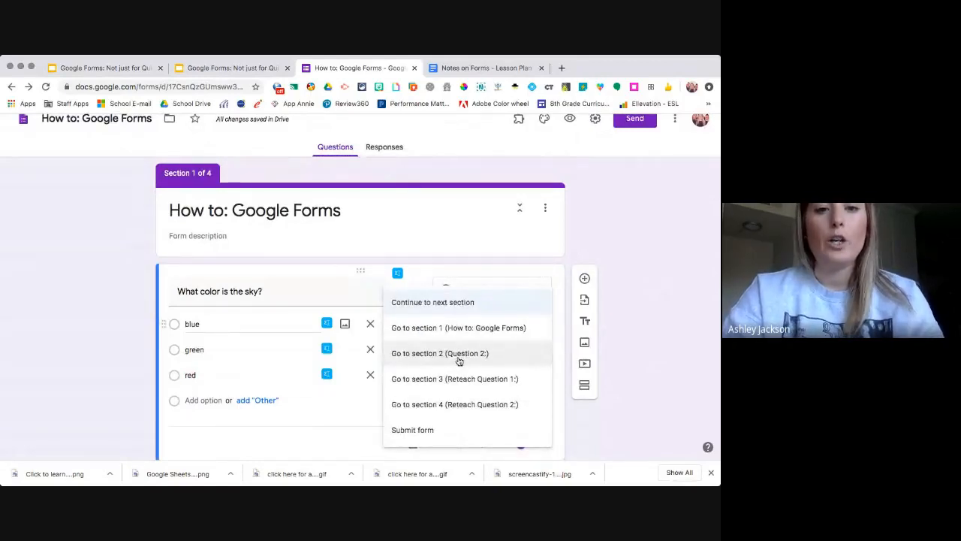
{"action": "left_click", "coordinate": [459, 361]}
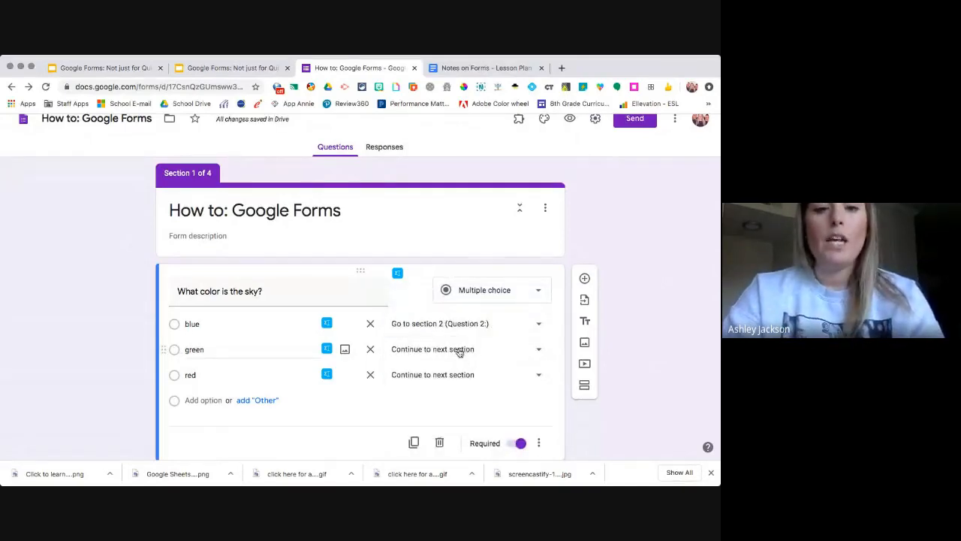
{"action": "left_click", "coordinate": [460, 353]}
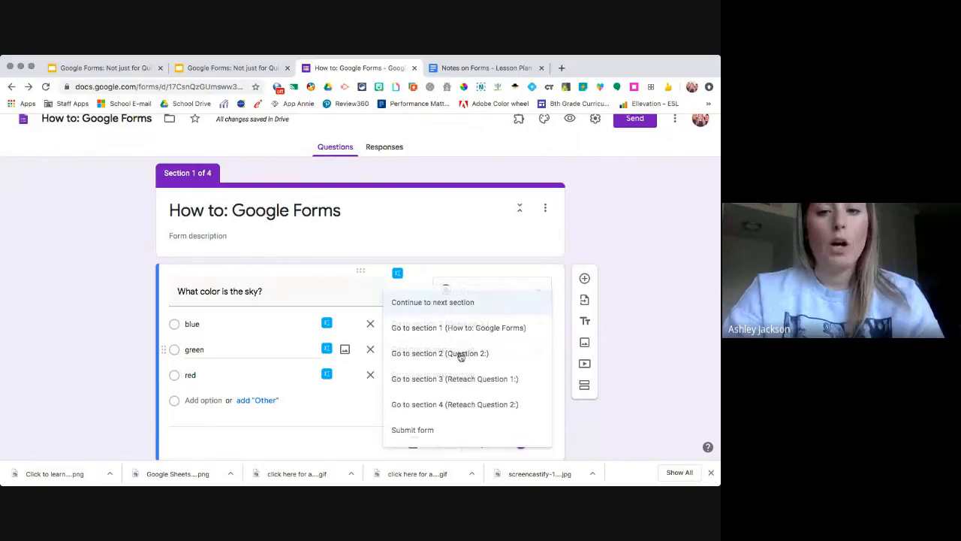
{"action": "left_click", "coordinate": [469, 380]}
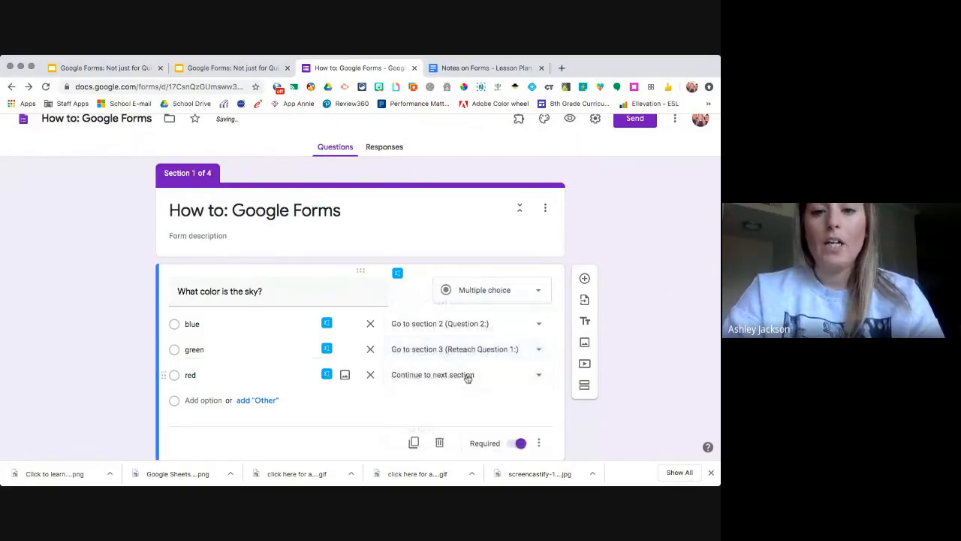
{"action": "left_click", "coordinate": [467, 374]}
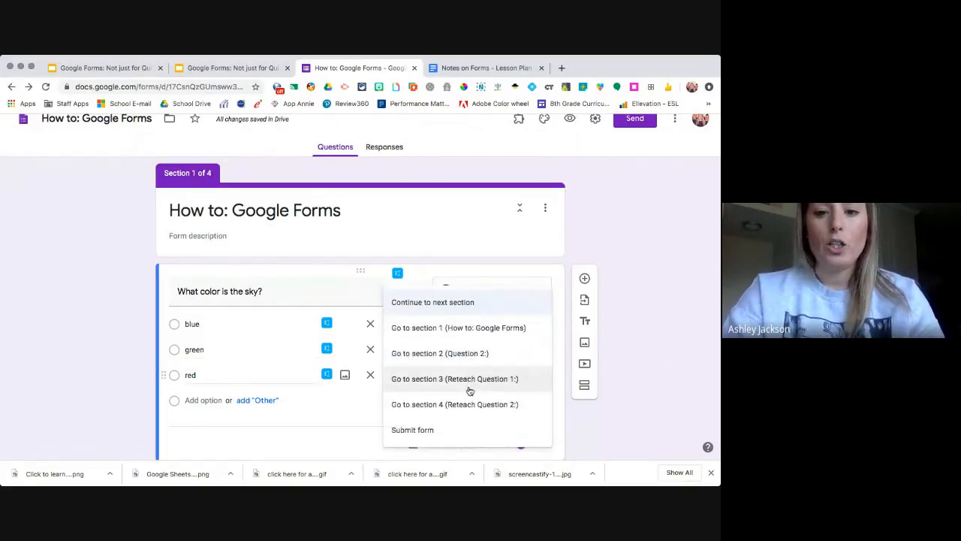
{"action": "left_click", "coordinate": [469, 389]}
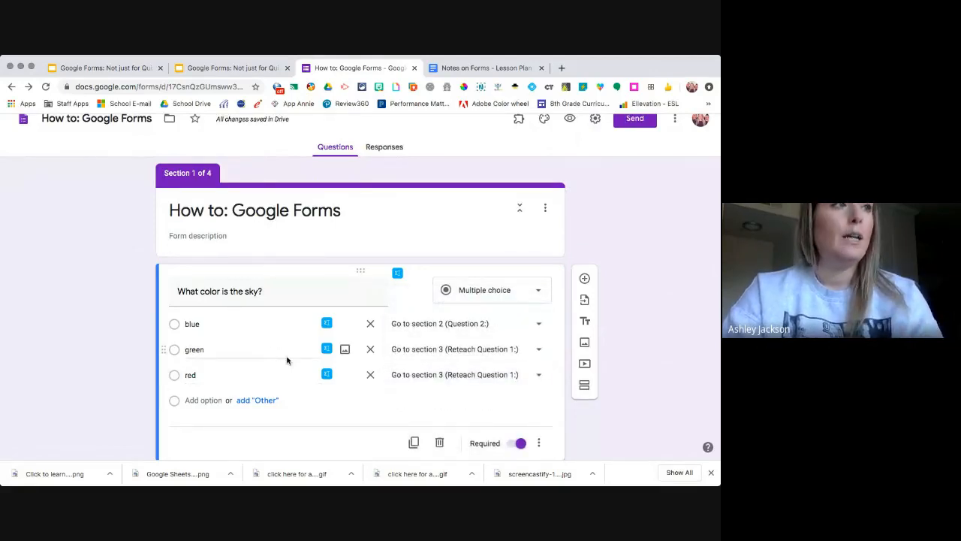
Turn on going to a section based on the answer for the grass question in the Question 2 section.
{"action": "scroll", "coordinate": [429, 375], "scroll_direction": "down", "scroll_amount": 2}
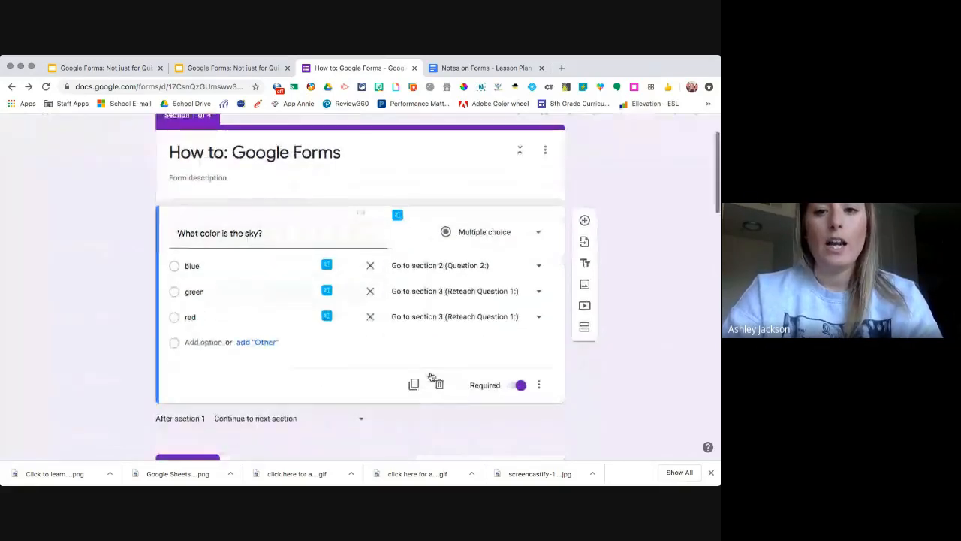
{"action": "scroll", "coordinate": [432, 376], "scroll_direction": "down", "scroll_amount": 4}
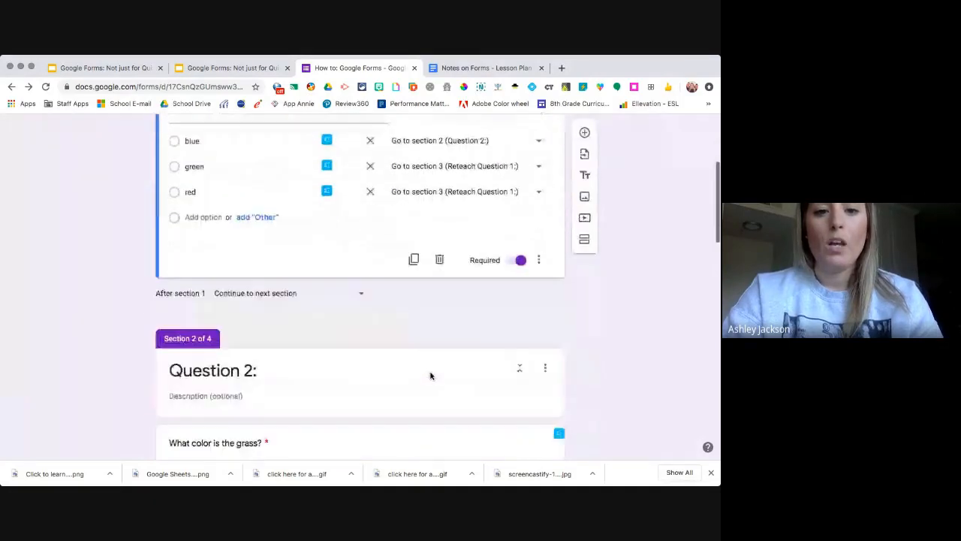
{"action": "scroll", "coordinate": [431, 373], "scroll_direction": "down", "scroll_amount": 6}
{"action": "left_click", "coordinate": [477, 343]}
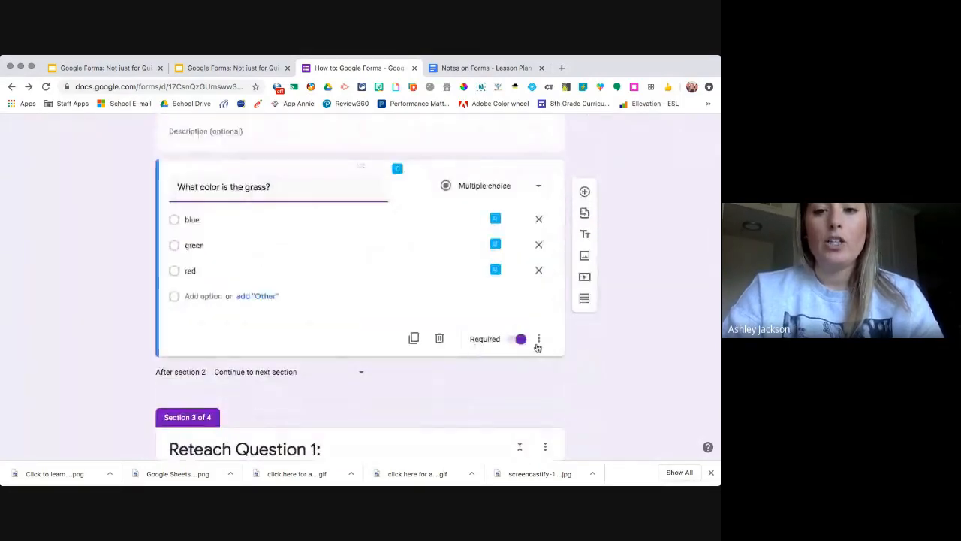
{"action": "left_click", "coordinate": [539, 339]}
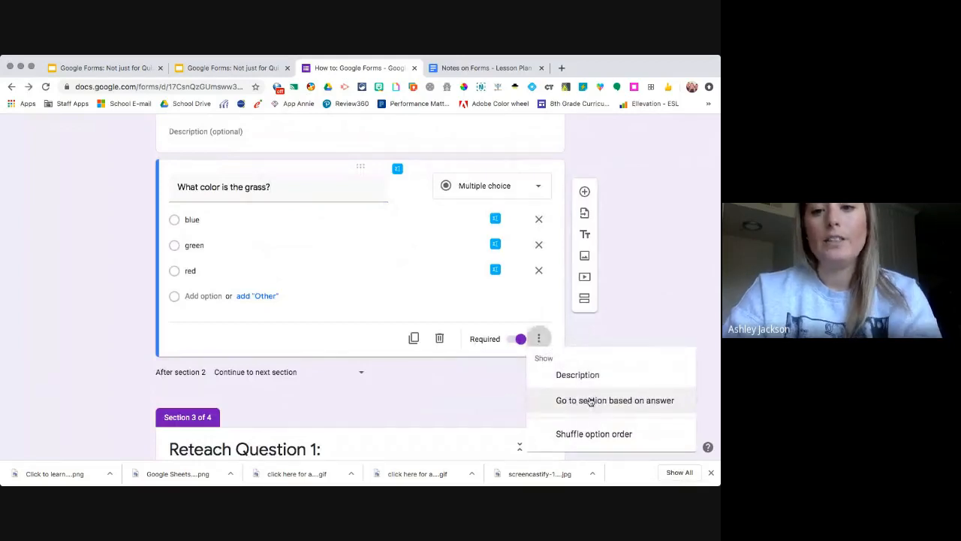
{"action": "left_click", "coordinate": [590, 400]}
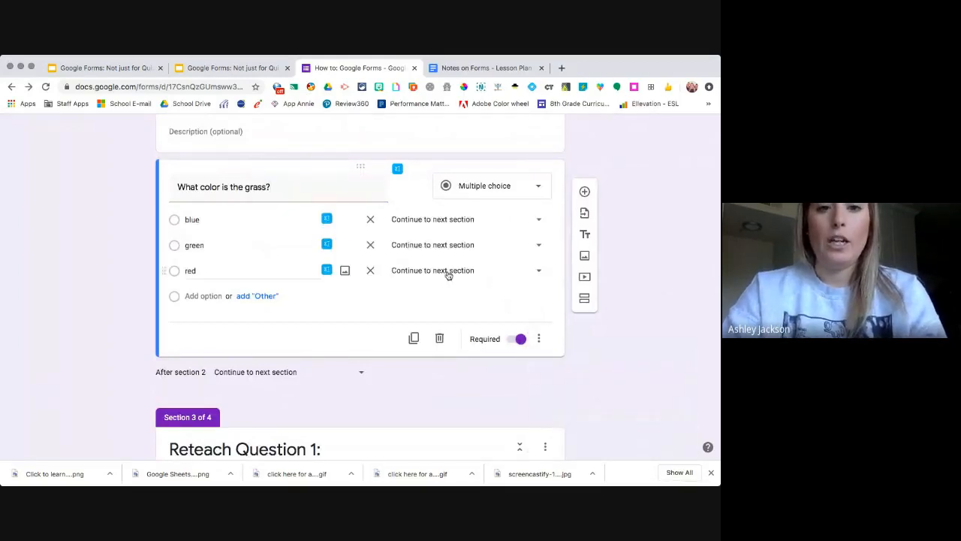
Route the Question 2 section's blue and red answers to section 4 (Reteach Question 2:) and its green answer to Submit form.
{"action": "left_click", "coordinate": [441, 219]}
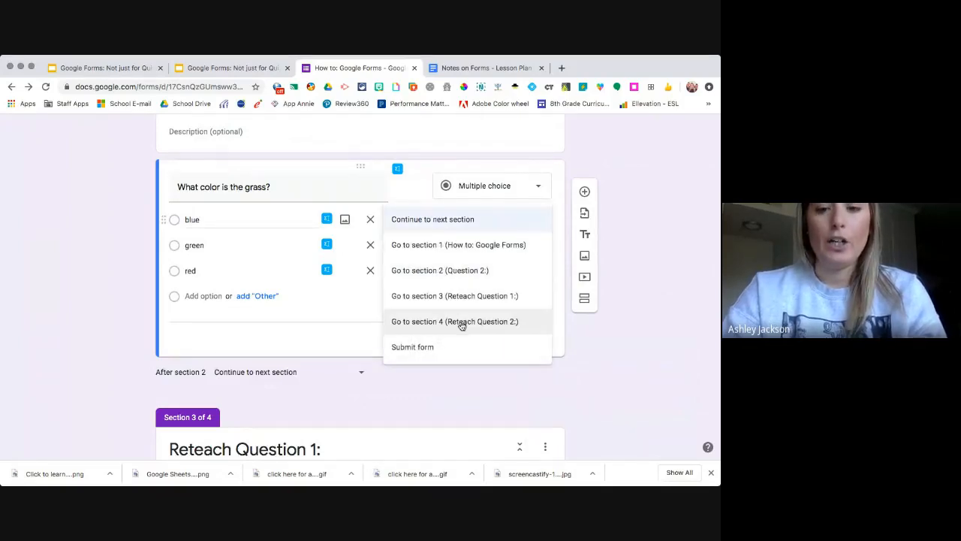
{"action": "left_click", "coordinate": [462, 323]}
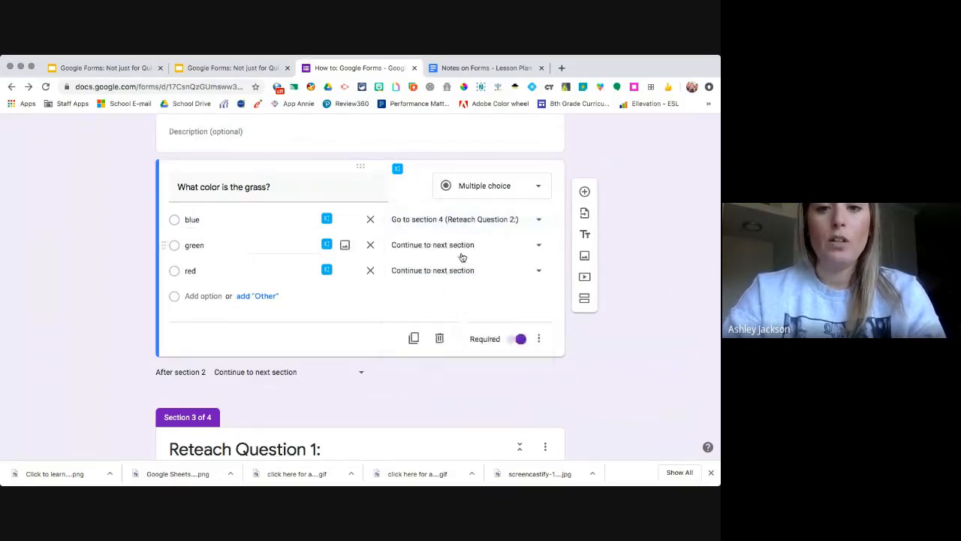
{"action": "left_click", "coordinate": [457, 248]}
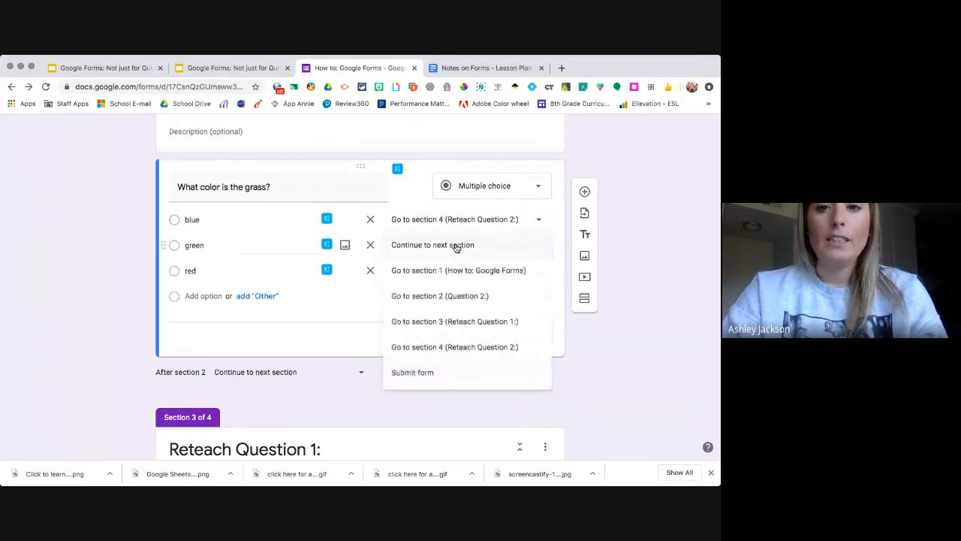
{"action": "left_click", "coordinate": [448, 372]}
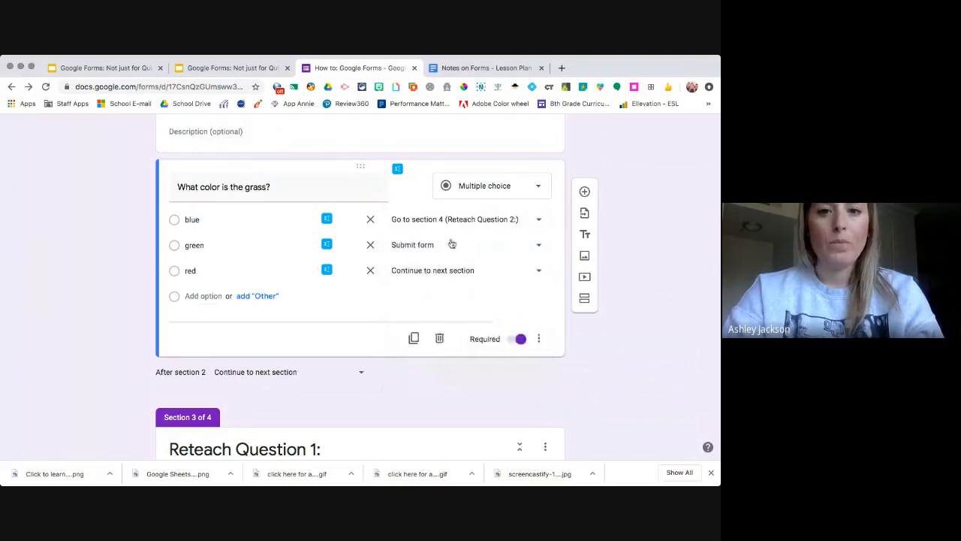
{"action": "left_click", "coordinate": [463, 277]}
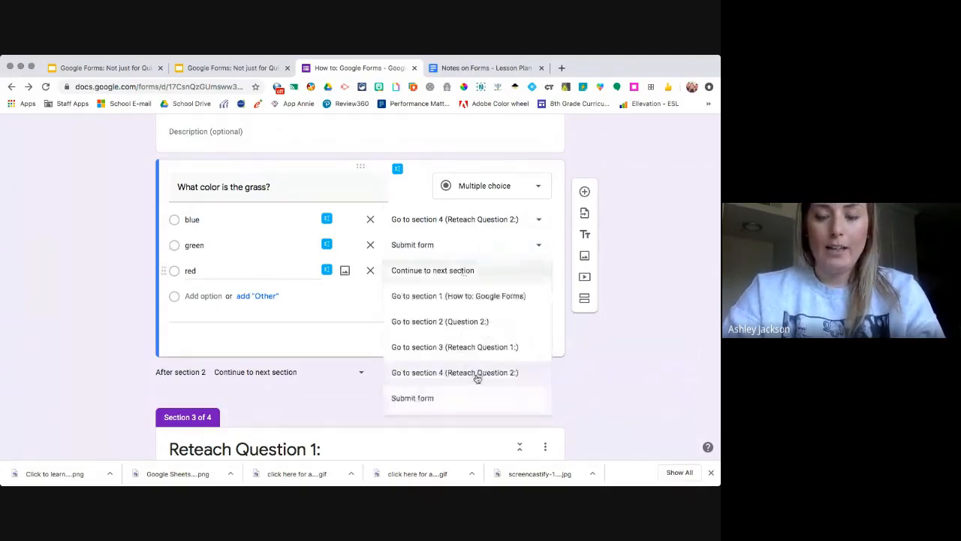
{"action": "left_click", "coordinate": [476, 372]}
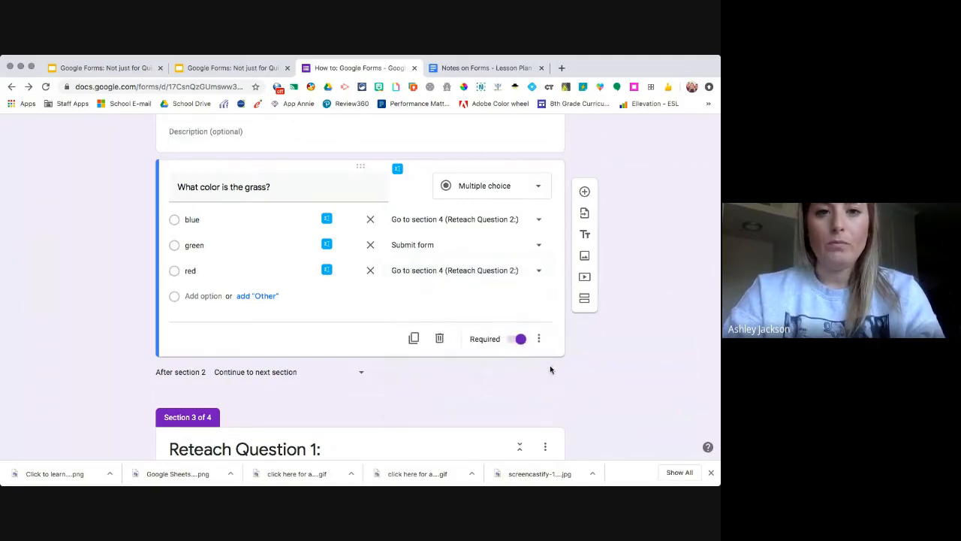
Turn on going to a section based on the answer for the sky question in the Reteach Question 1 section.
{"action": "scroll", "coordinate": [550, 369], "scroll_direction": "down", "scroll_amount": 1}
{"action": "scroll", "coordinate": [550, 369], "scroll_direction": "down", "scroll_amount": 2}
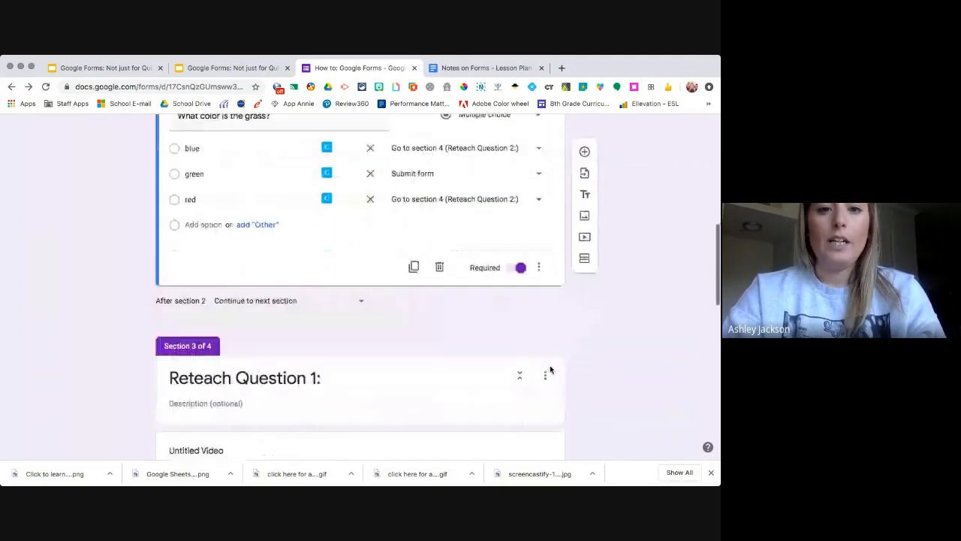
{"action": "scroll", "coordinate": [550, 369], "scroll_direction": "down", "scroll_amount": 5}
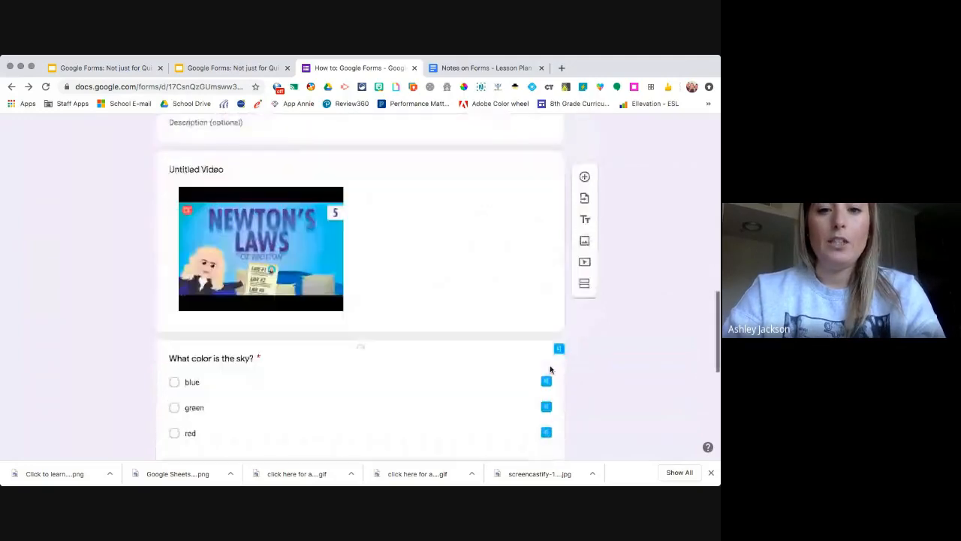
{"action": "scroll", "coordinate": [550, 369], "scroll_direction": "down", "scroll_amount": 1}
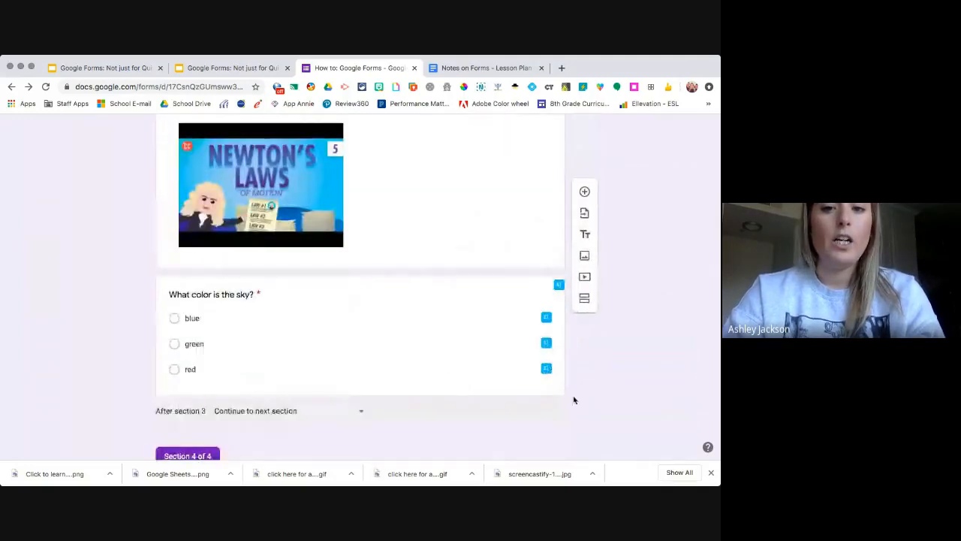
{"action": "left_click", "coordinate": [552, 386]}
{"action": "left_click", "coordinate": [546, 378]}
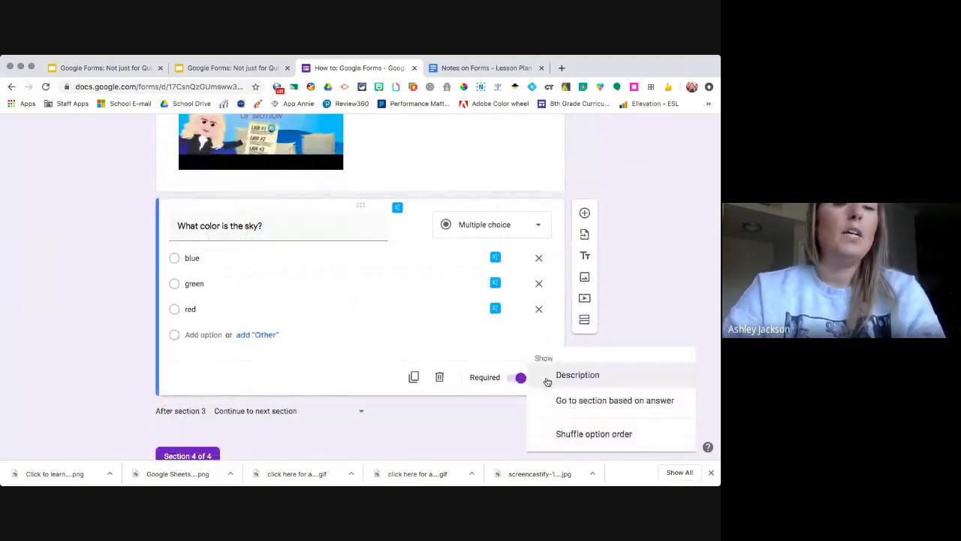
{"action": "left_click", "coordinate": [598, 404]}
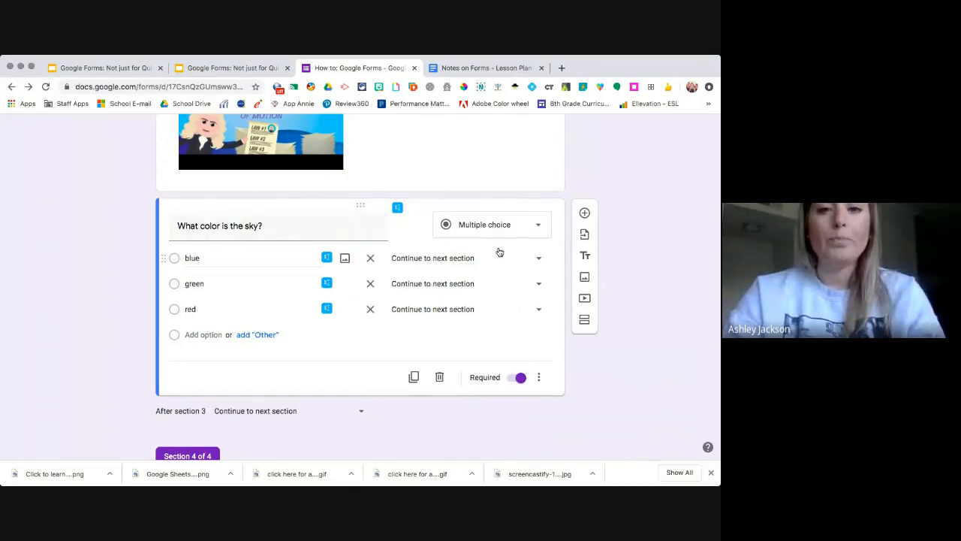
In the Reteach Question 1 section, route blue to section 2 (Question 2:) and both green and red back to section 3 (Reteach Question 1:).
{"action": "left_click", "coordinate": [457, 261]}
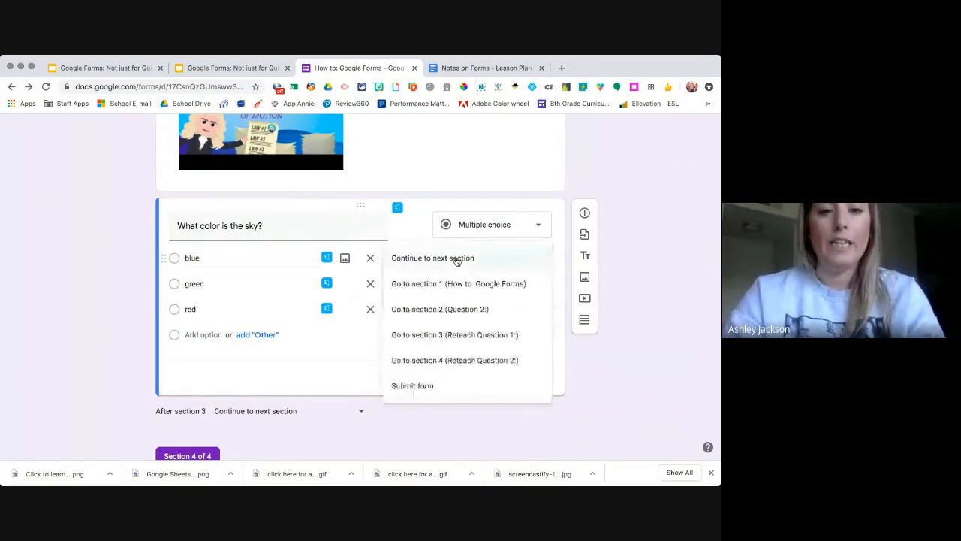
{"action": "left_click", "coordinate": [449, 314]}
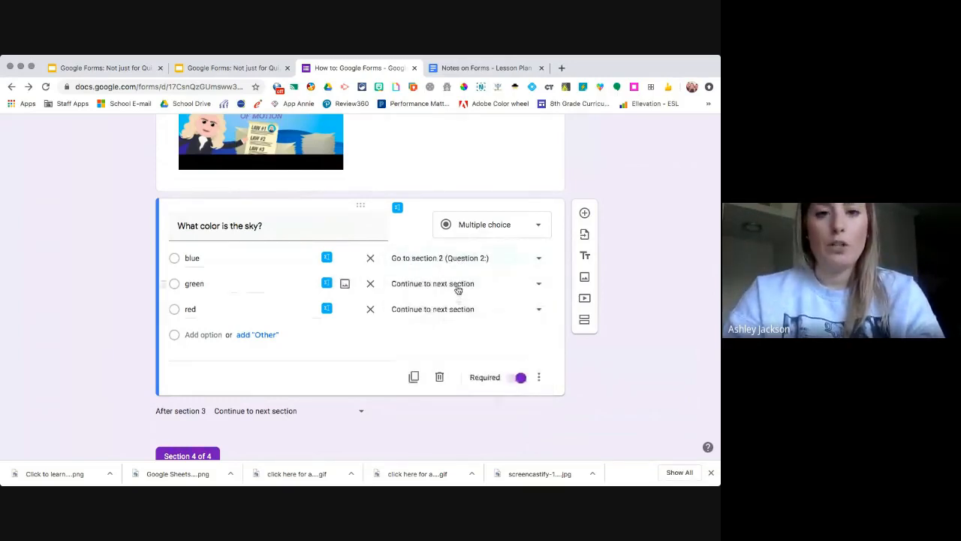
{"action": "left_click", "coordinate": [458, 290]}
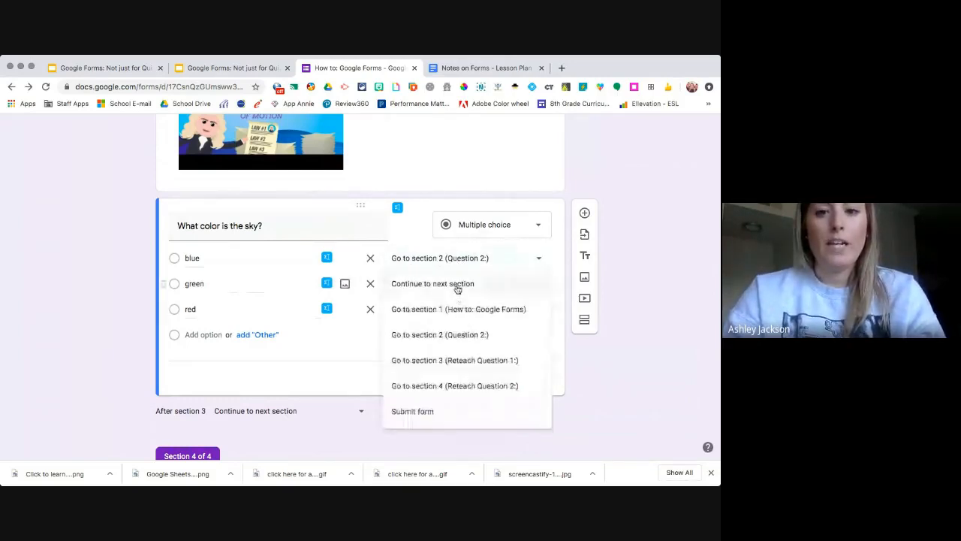
{"action": "left_click", "coordinate": [472, 361]}
{"action": "left_click", "coordinate": [467, 307]}
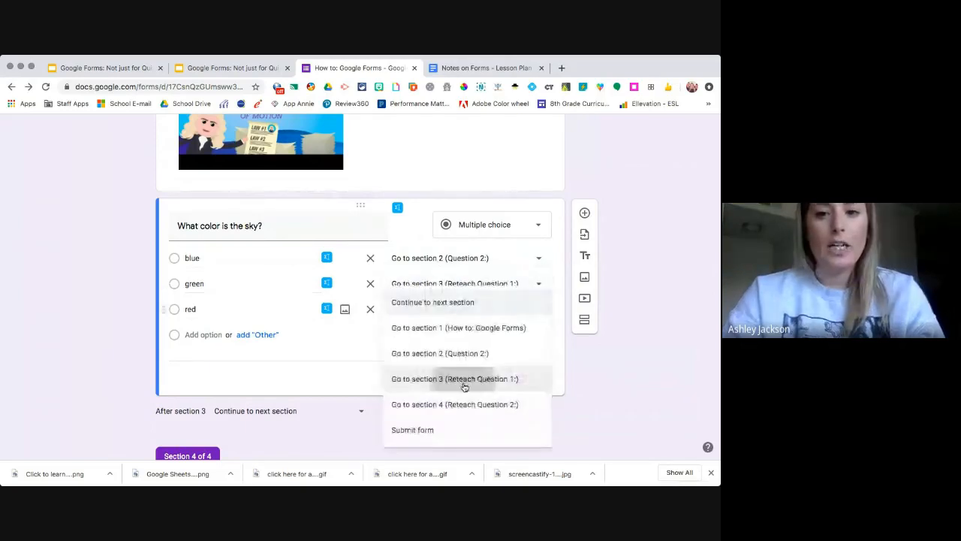
{"action": "left_click", "coordinate": [465, 381]}
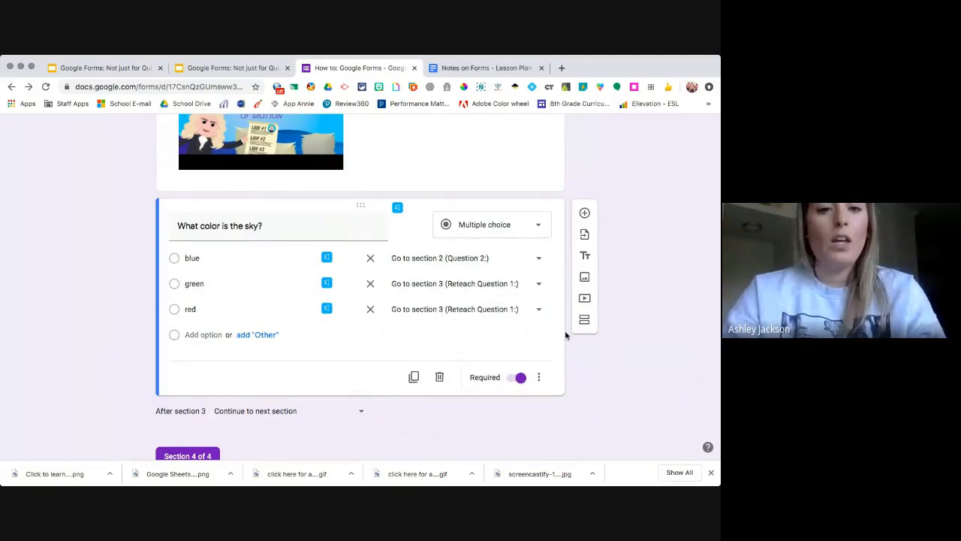
Turn on going to a section based on the answer for the grass question in the Reteach Question 2 section.
{"action": "scroll", "coordinate": [566, 336], "scroll_direction": "down", "scroll_amount": 1}
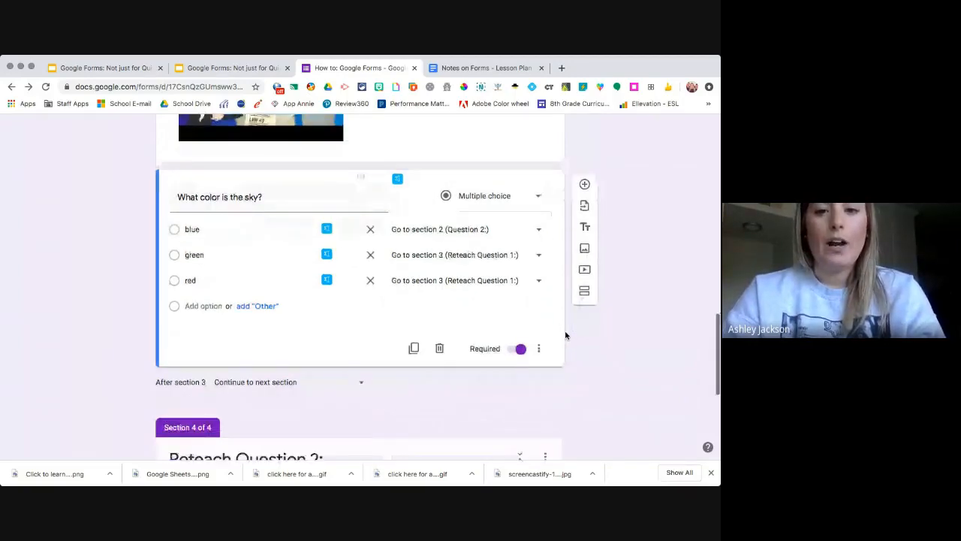
{"action": "scroll", "coordinate": [566, 336], "scroll_direction": "down", "scroll_amount": 5}
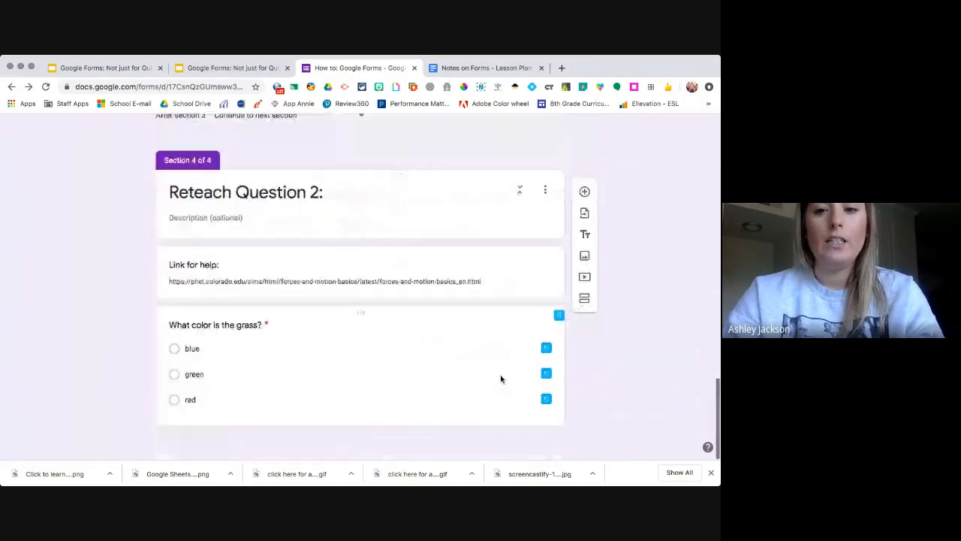
{"action": "left_click", "coordinate": [501, 379]}
{"action": "left_click", "coordinate": [538, 408]}
{"action": "left_click", "coordinate": [559, 417]}
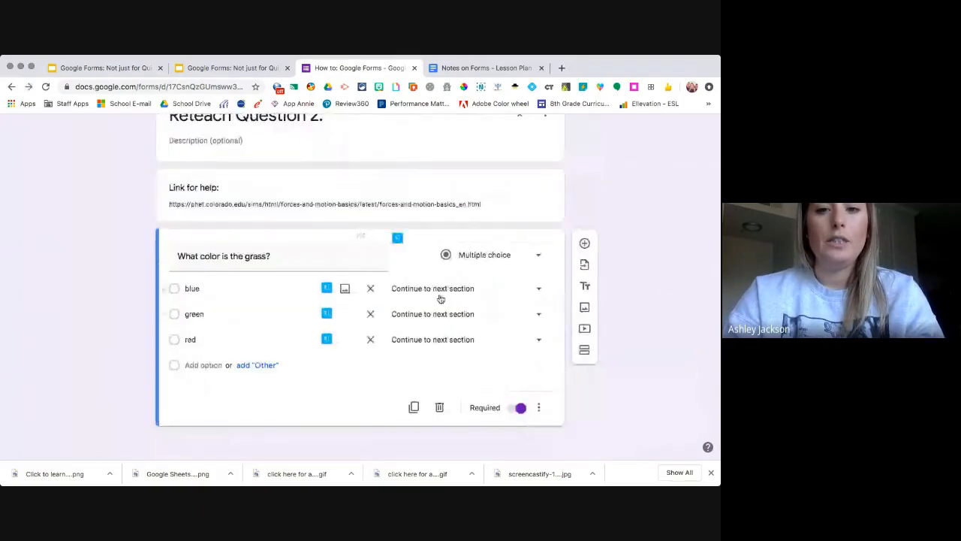
In the Reteach Question 2 section, route blue and red to section 4 (Reteach Question 2:) and green to Submit form.
{"action": "left_click", "coordinate": [439, 293]}
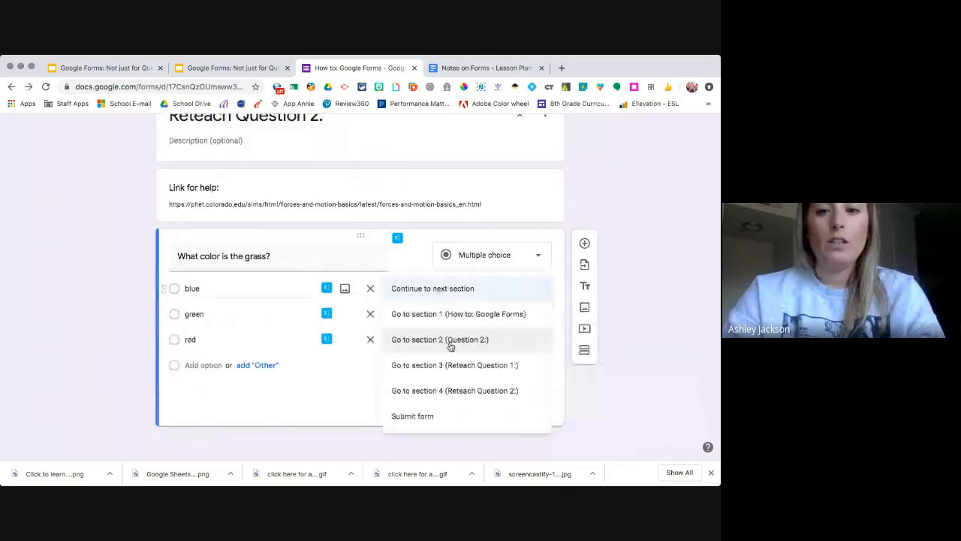
{"action": "left_click", "coordinate": [457, 390]}
{"action": "left_click", "coordinate": [444, 317]}
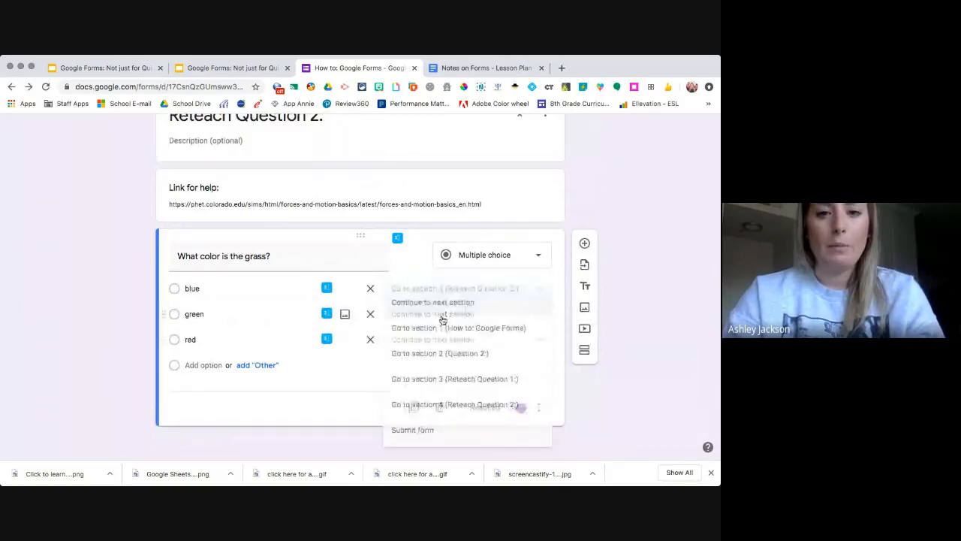
{"action": "left_click", "coordinate": [454, 438]}
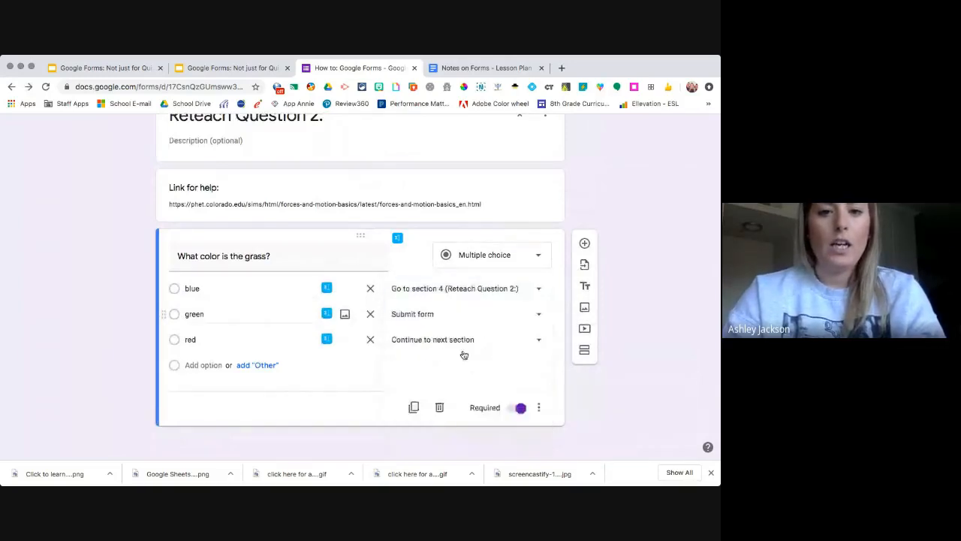
{"action": "left_click", "coordinate": [459, 338]}
{"action": "left_click", "coordinate": [470, 411]}
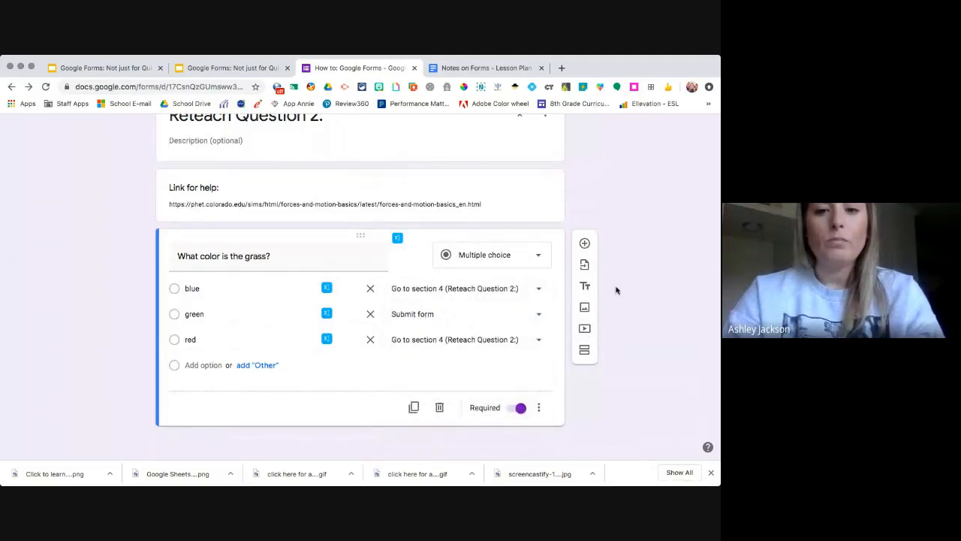
Preview the form and test the sky question's branching by answering green first and blue in the Reteach Question 1 section.
{"action": "scroll", "coordinate": [616, 290], "scroll_direction": "up", "scroll_amount": 1}
{"action": "scroll", "coordinate": [617, 291], "scroll_direction": "up", "scroll_amount": 10}
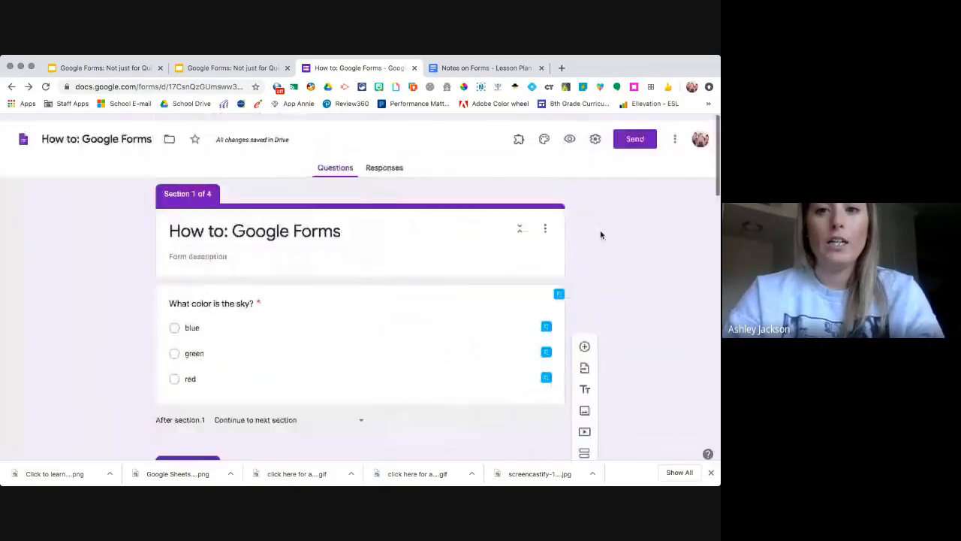
{"action": "left_click", "coordinate": [570, 135]}
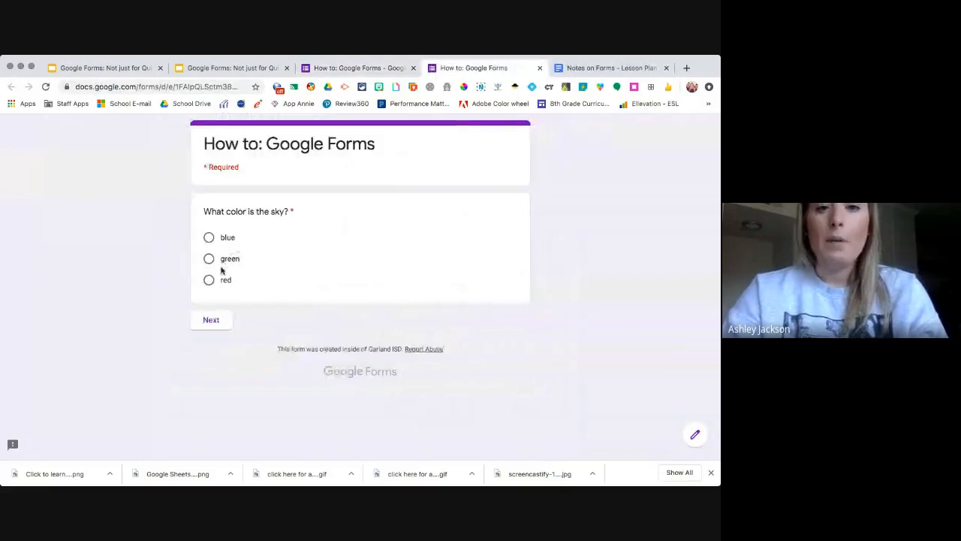
{"action": "left_click", "coordinate": [208, 259]}
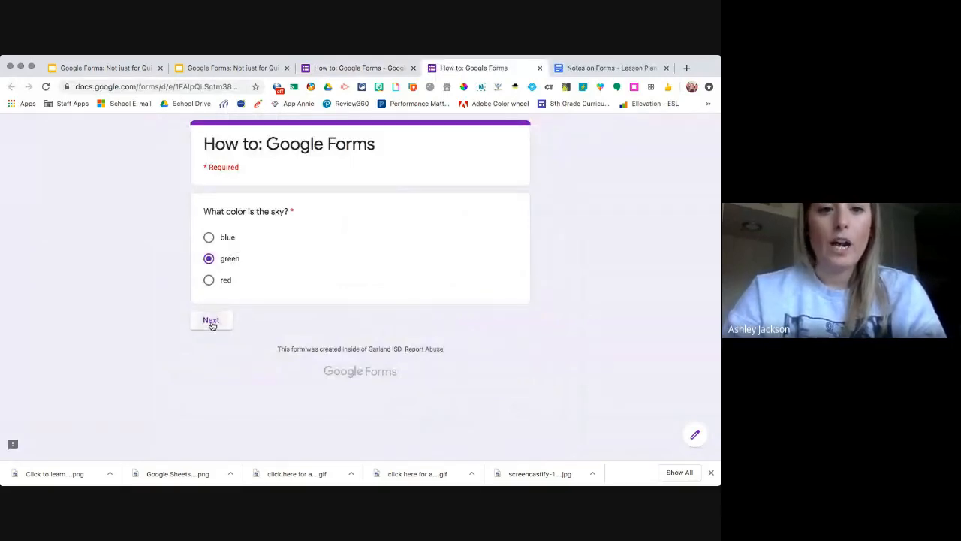
{"action": "left_click", "coordinate": [213, 324]}
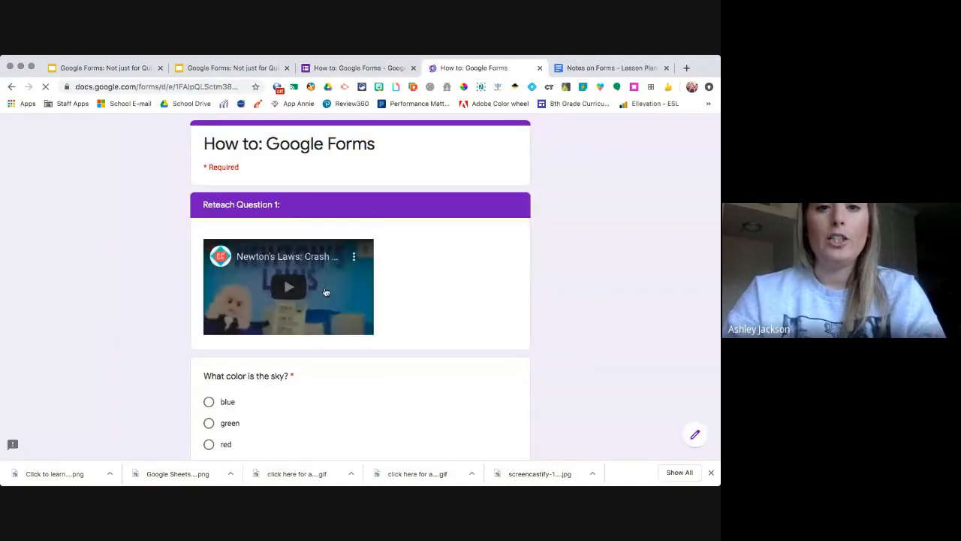
{"action": "scroll", "coordinate": [320, 296], "scroll_direction": "down", "scroll_amount": 2}
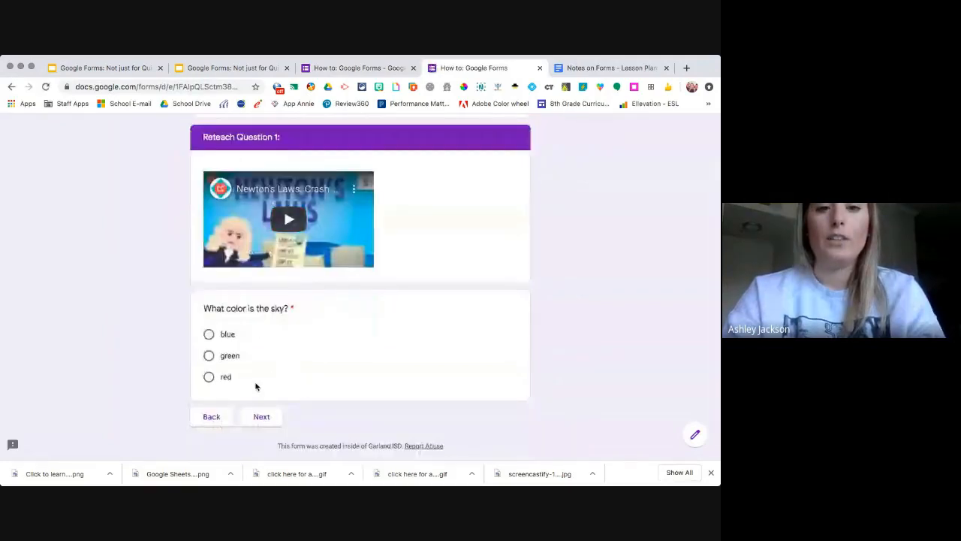
{"action": "left_click", "coordinate": [209, 334]}
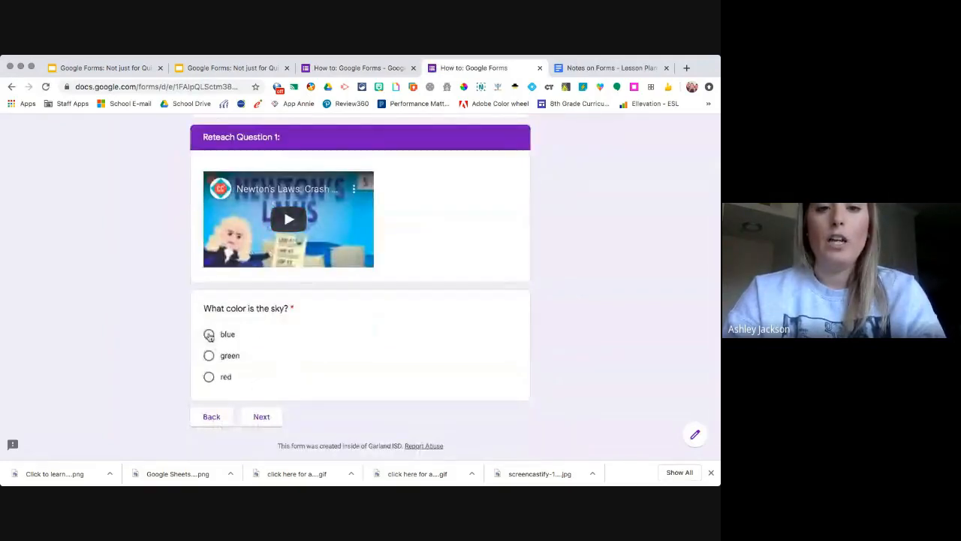
{"action": "left_click", "coordinate": [259, 425]}
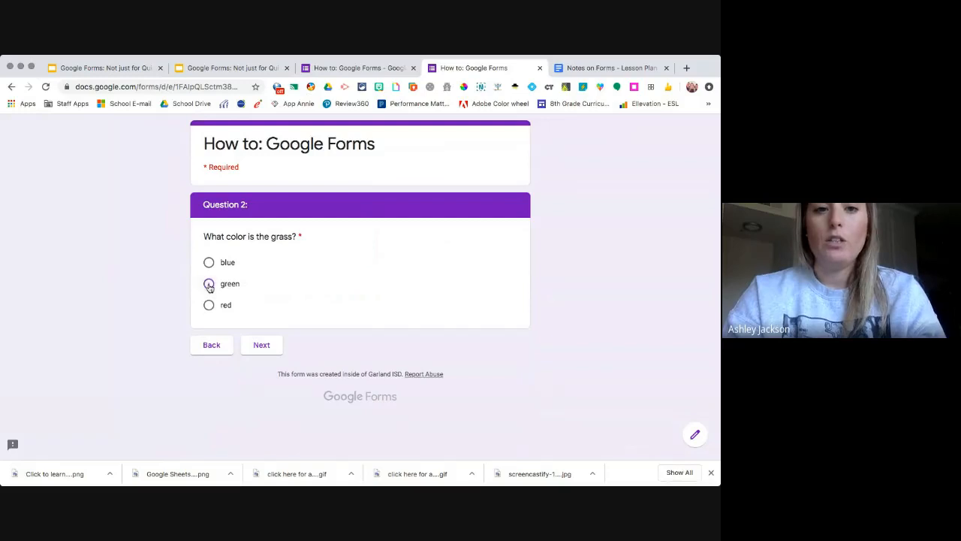
Test the grass question's branching by answering blue first and green in the Reteach Question 2 section.
{"action": "left_click", "coordinate": [209, 262]}
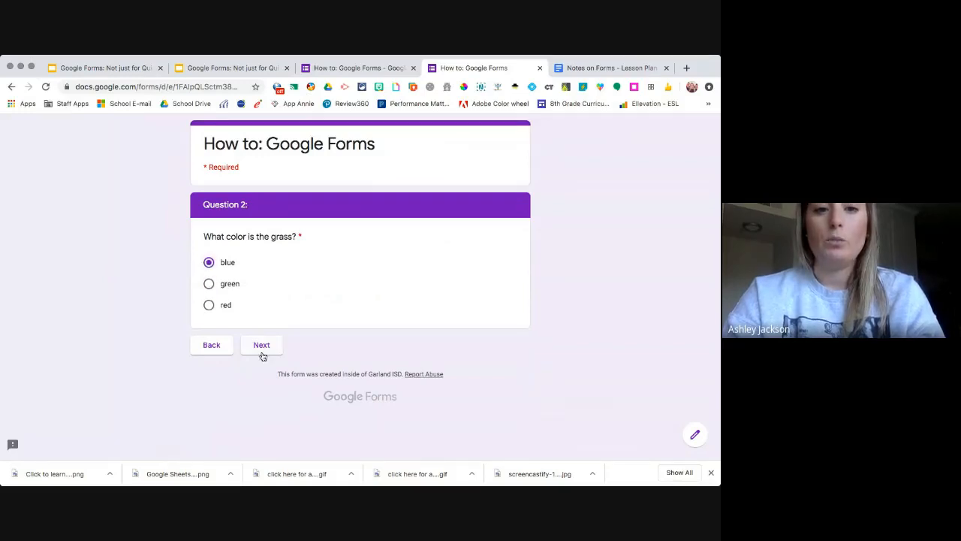
{"action": "left_click", "coordinate": [261, 347]}
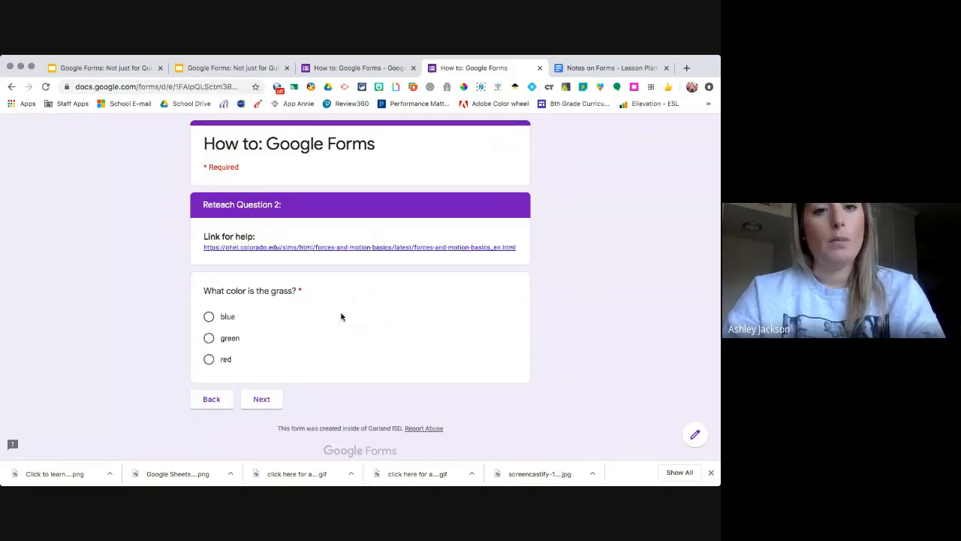
{"action": "left_click", "coordinate": [209, 338]}
{"action": "left_click", "coordinate": [259, 398]}
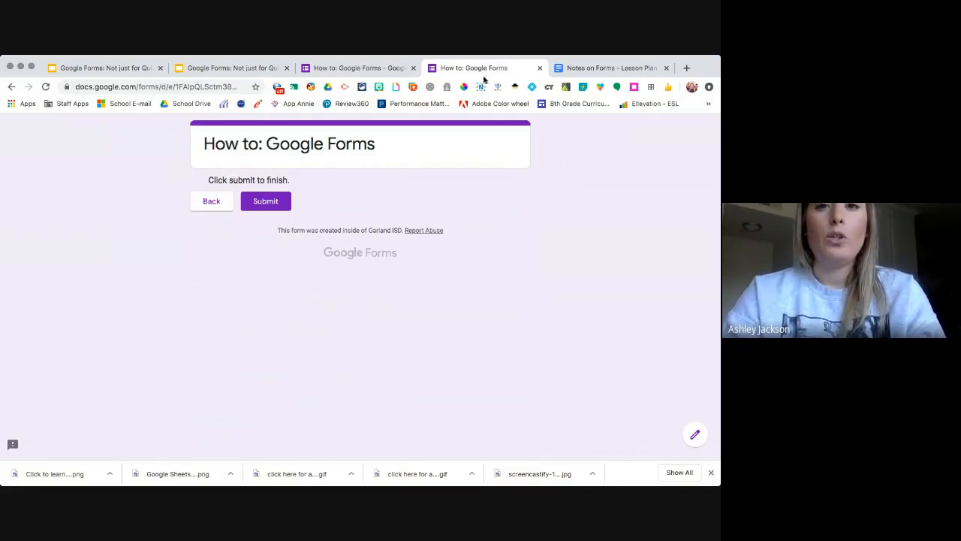
Close the form preview and switch to the slide presentation on branching Google Forms.
{"action": "left_click", "coordinate": [540, 68]}
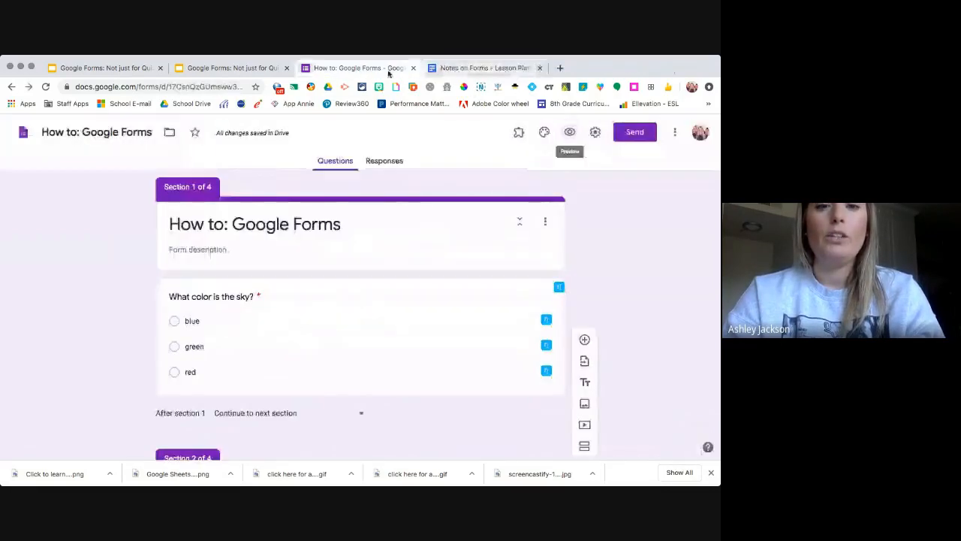
{"action": "left_click", "coordinate": [248, 69]}
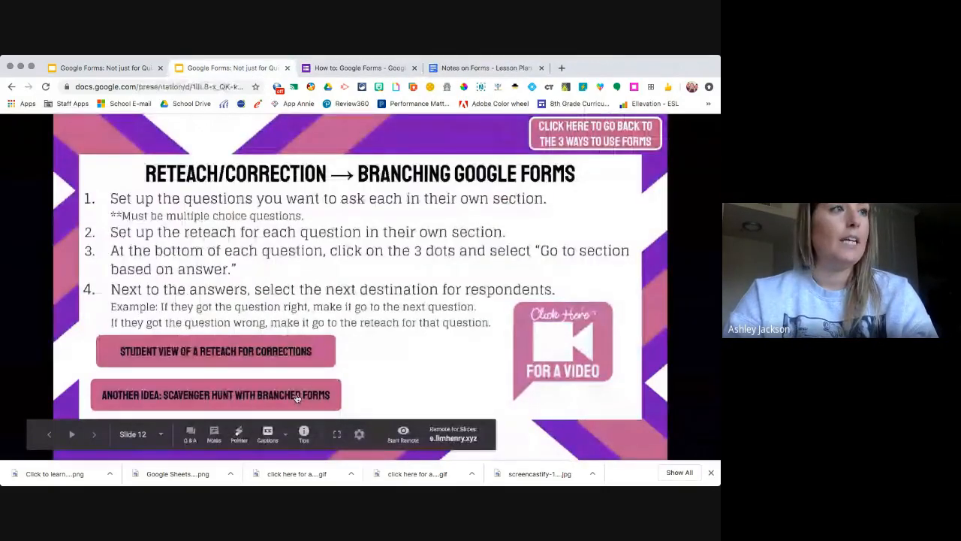
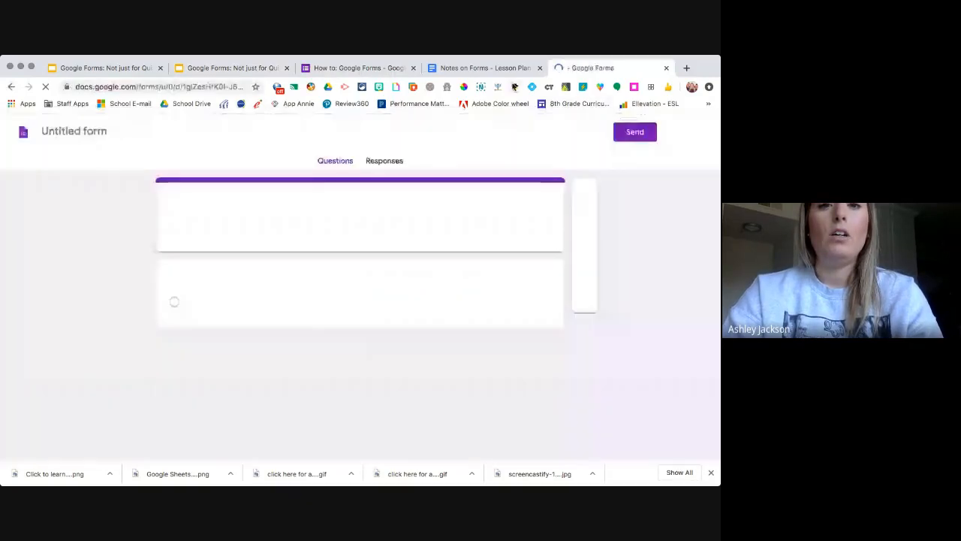
Switch to the Notes on Forms - Lesson Plan Example document and review its Intro, Explain and Apply parts.
{"action": "left_click", "coordinate": [487, 67]}
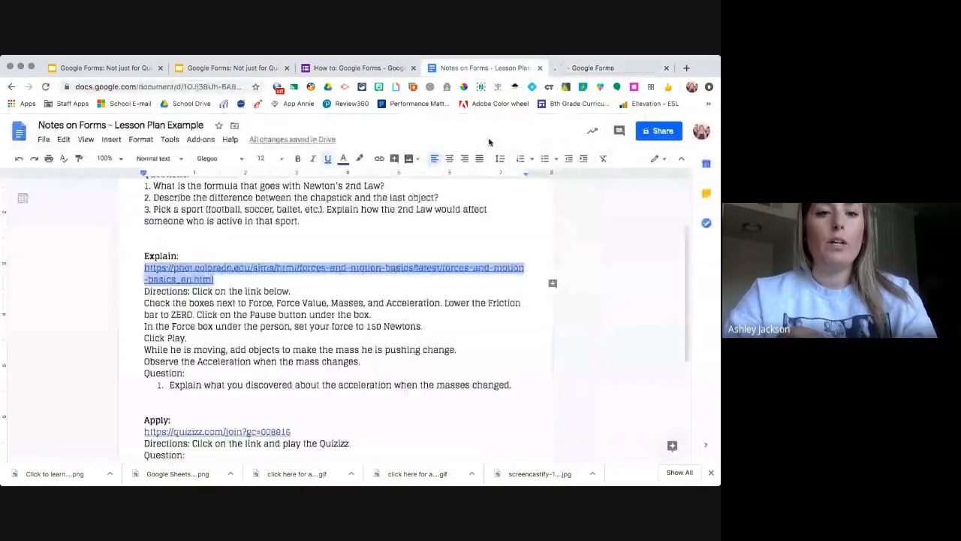
{"action": "scroll", "coordinate": [572, 293], "scroll_direction": "up", "scroll_amount": 3}
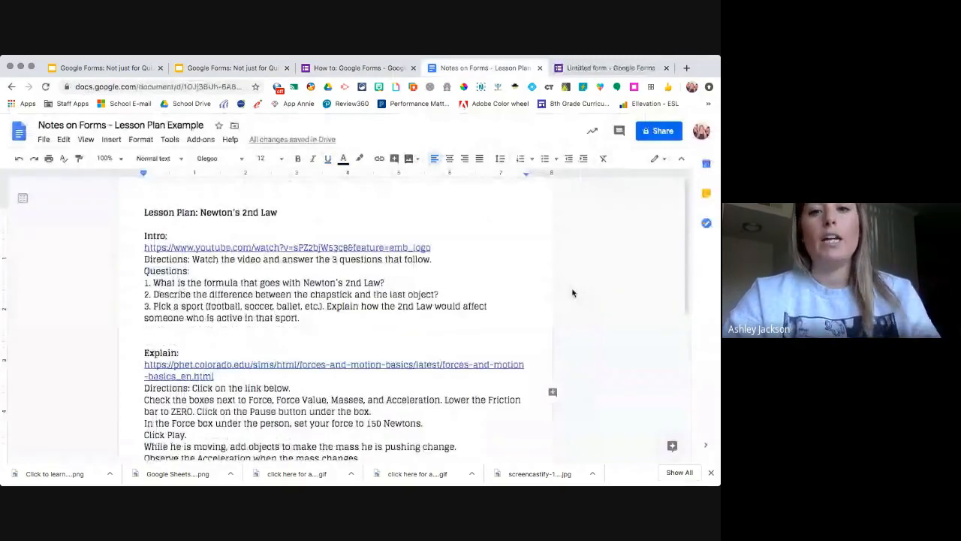
{"action": "scroll", "coordinate": [572, 293], "scroll_direction": "down", "scroll_amount": 1}
{"action": "scroll", "coordinate": [572, 293], "scroll_direction": "up", "scroll_amount": 1}
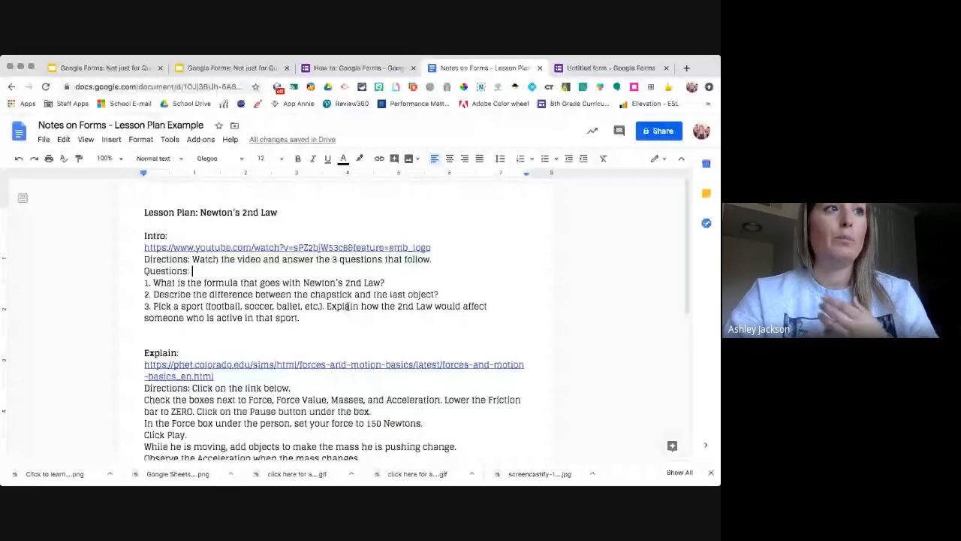
{"action": "scroll", "coordinate": [347, 306], "scroll_direction": "down", "scroll_amount": 3}
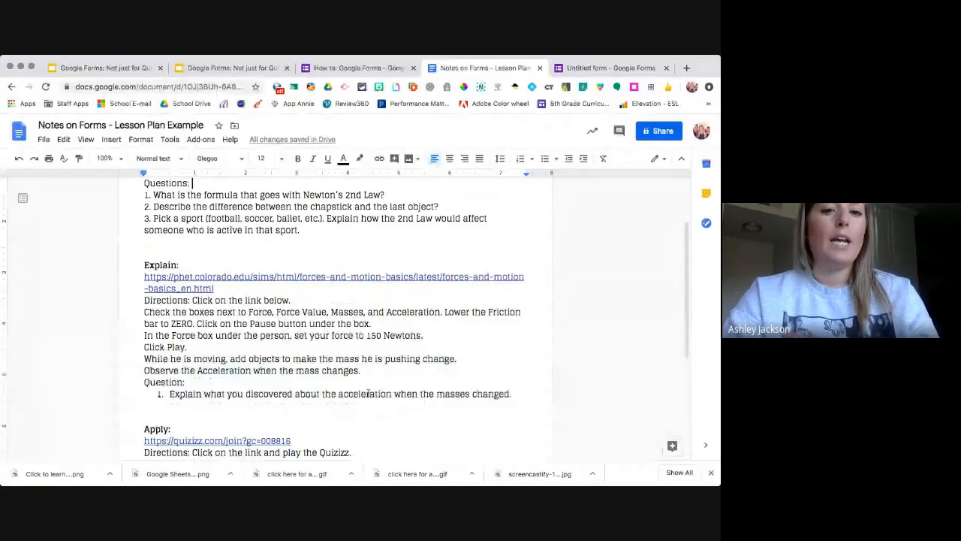
{"action": "scroll", "coordinate": [368, 393], "scroll_direction": "down", "scroll_amount": 2}
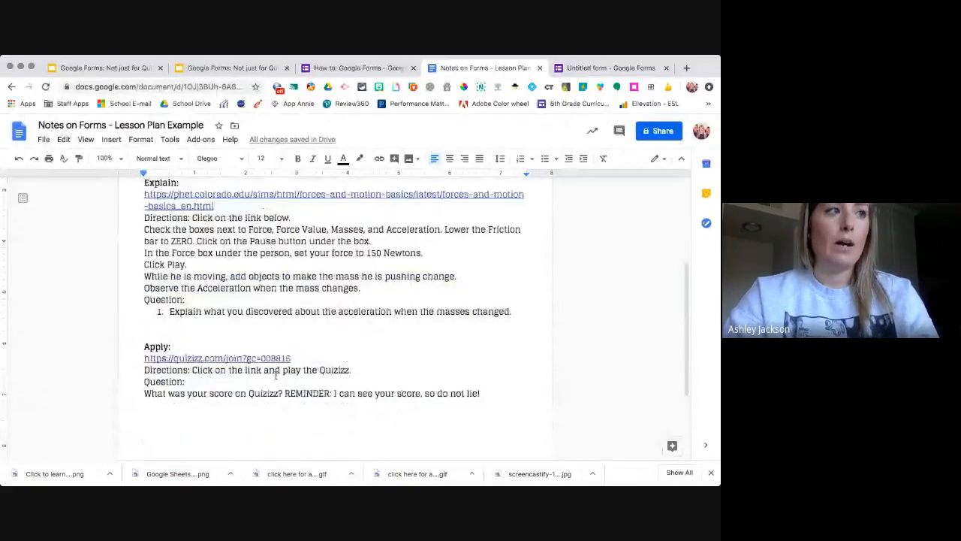
{"action": "scroll", "coordinate": [275, 376], "scroll_direction": "down", "scroll_amount": 2}
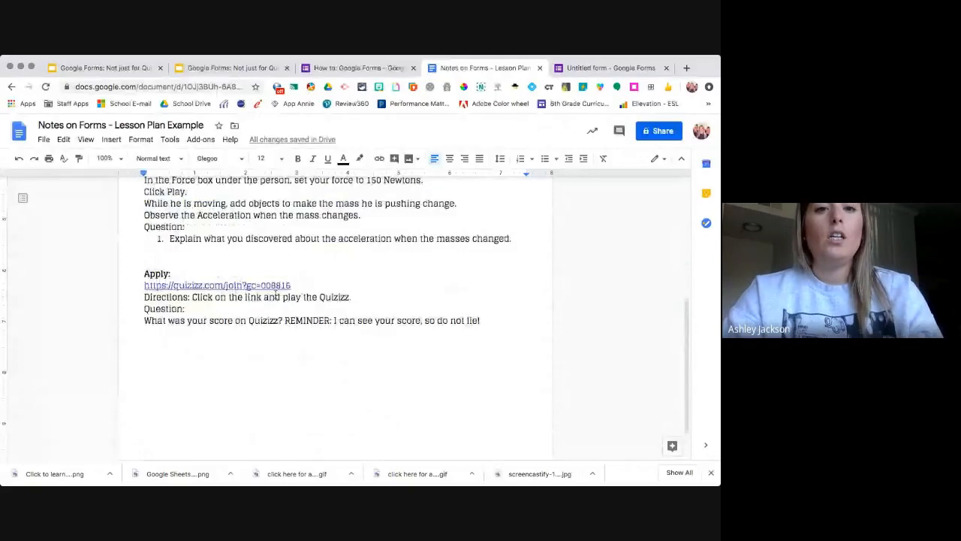
{"action": "scroll", "coordinate": [276, 293], "scroll_direction": "up", "scroll_amount": 1}
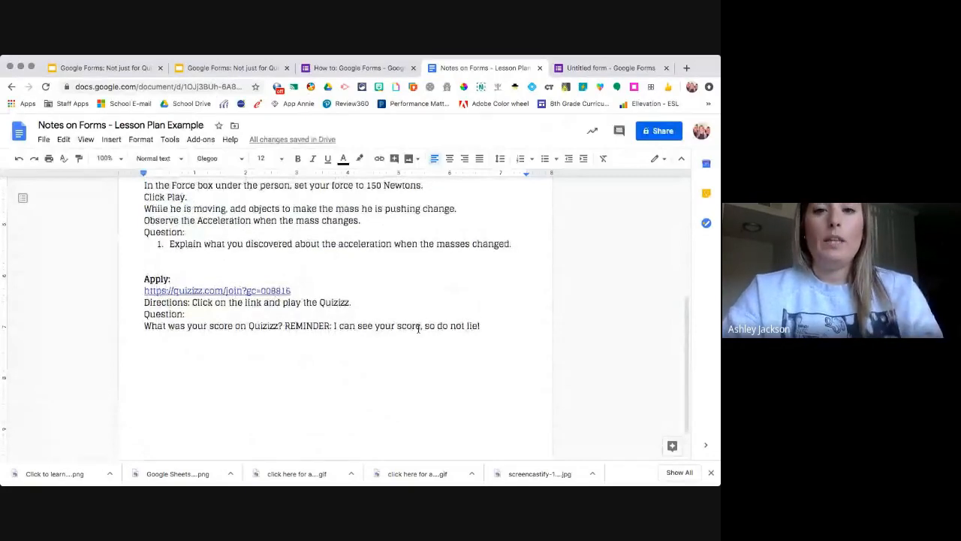
{"action": "scroll", "coordinate": [418, 329], "scroll_direction": "up", "scroll_amount": 6}
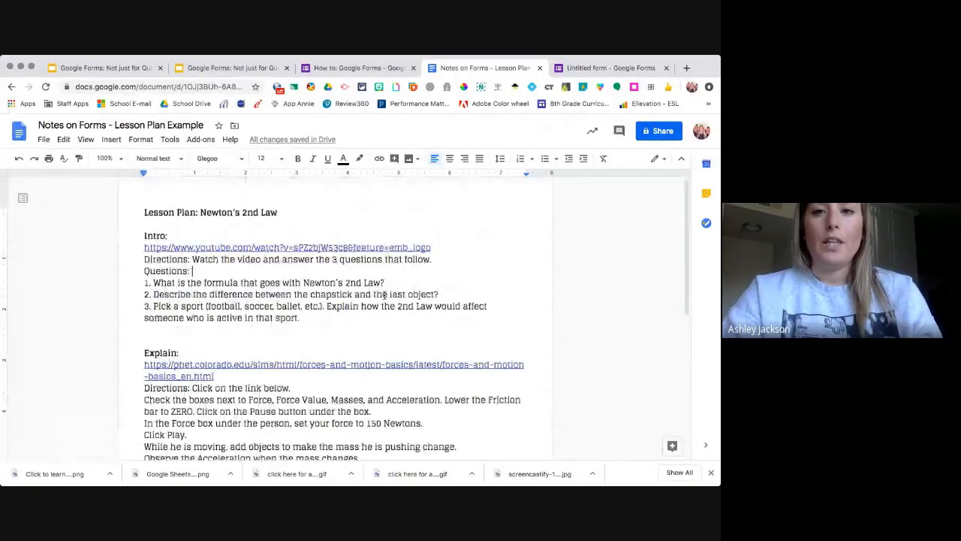
Switch to the new untitled form and name it "Newton's 2nd Law", applying the same name as the form's title.
{"action": "left_click", "coordinate": [624, 73]}
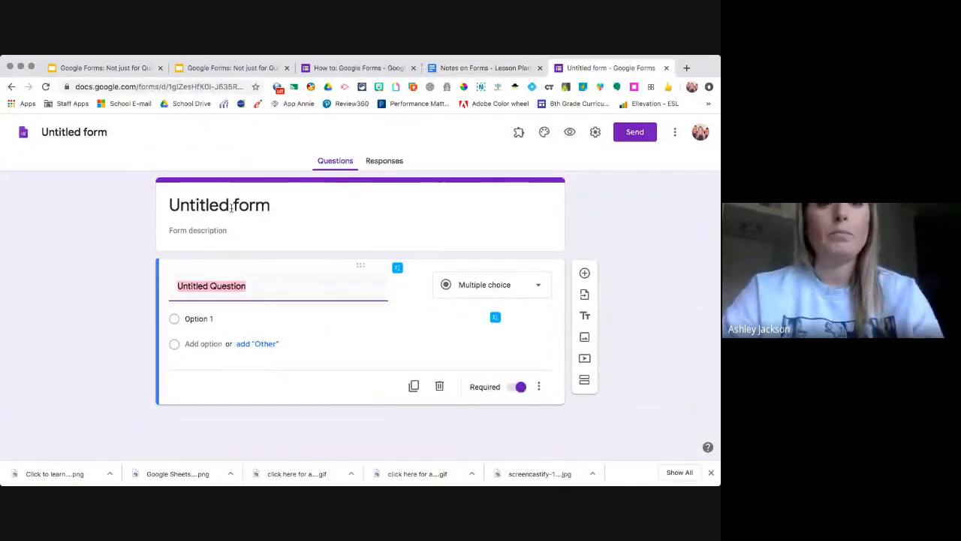
{"action": "left_click", "coordinate": [74, 131]}
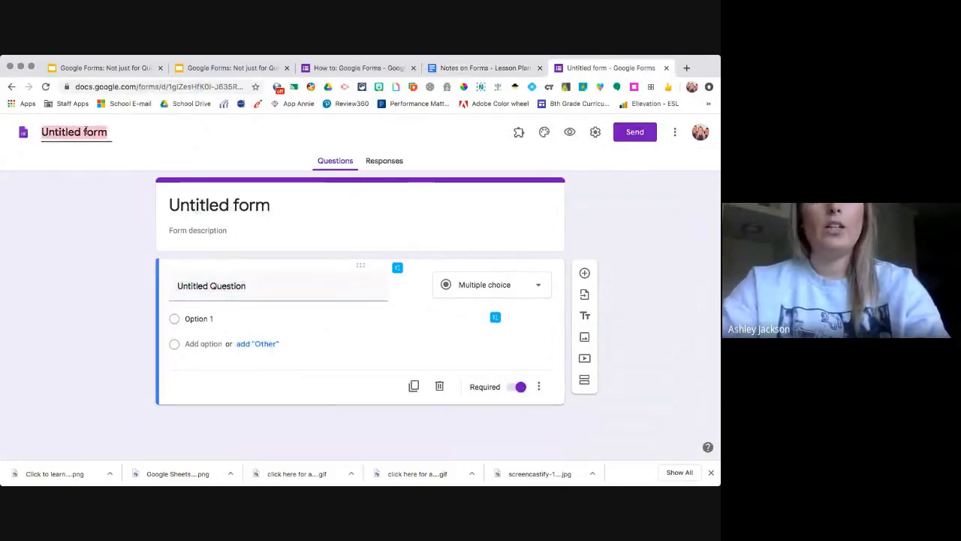
{"action": "key", "text": "BackSpace"}
{"action": "type", "text": "New"}
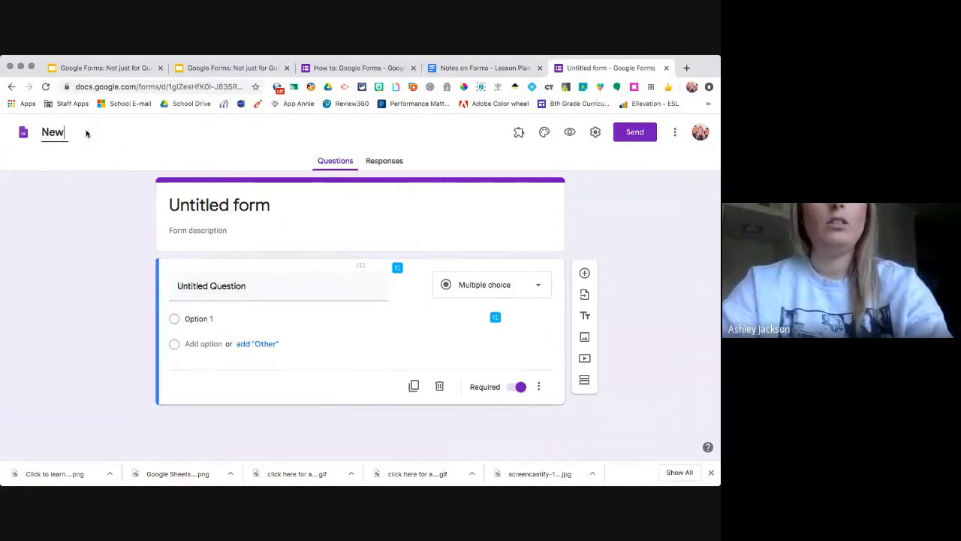
{"action": "type", "text": "ton's 2nd Law"}
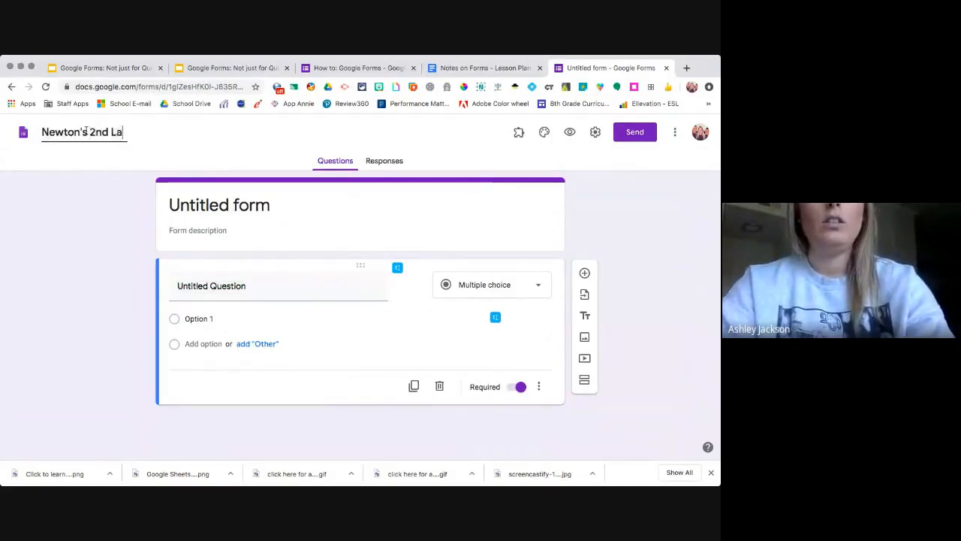
{"action": "left_click", "coordinate": [265, 228]}
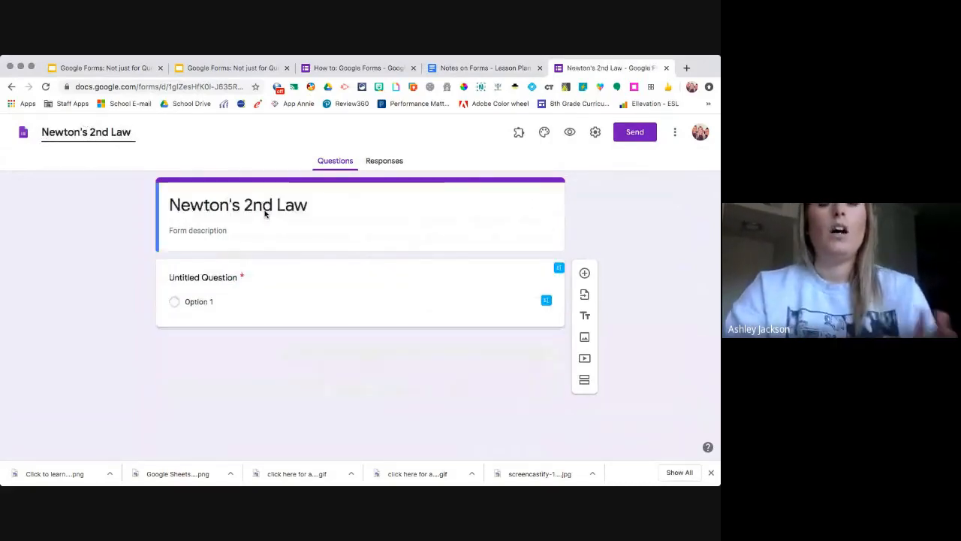
Title the first question "LAST name:" and set its type to short answer.
{"action": "left_click", "coordinate": [233, 282]}
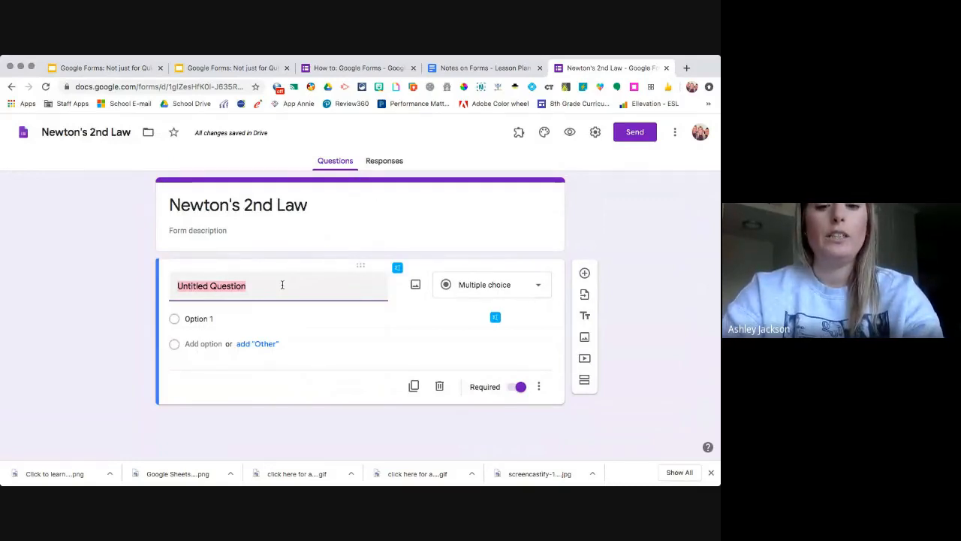
{"action": "type", "text": "LAST name:"}
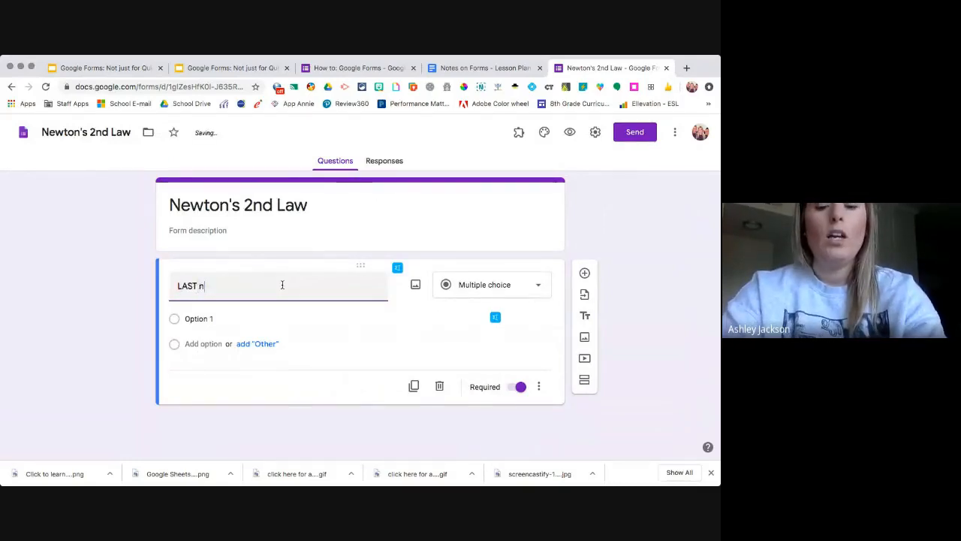
{"action": "left_click", "coordinate": [493, 284]}
{"action": "left_click", "coordinate": [481, 218]}
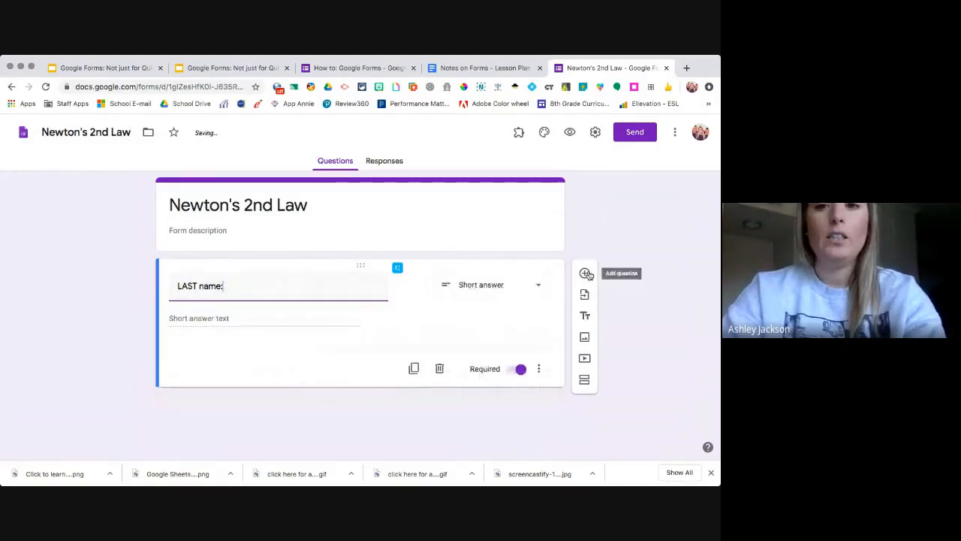
Add a second short-answer question titled "FIRST name:" below the last name question.
{"action": "left_click", "coordinate": [585, 272]}
{"action": "type", "text": "F"}
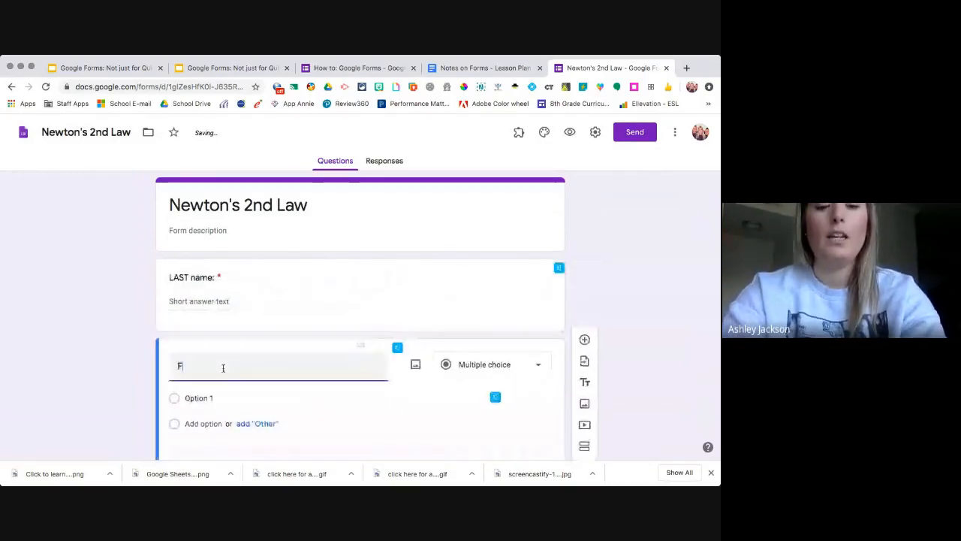
{"action": "type", "text": "IRST name:"}
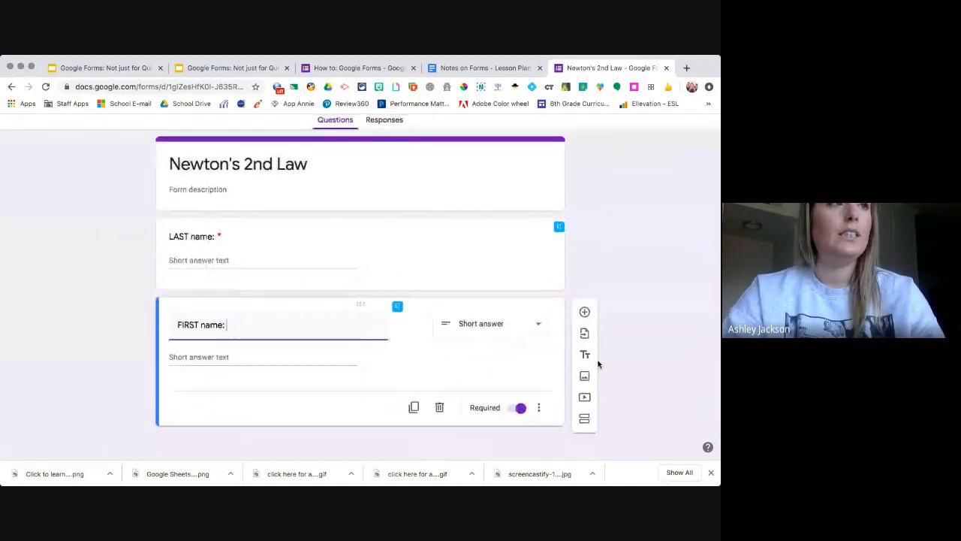
Add a required dropdown question titled "Class periods:" below the first name question.
{"action": "left_click", "coordinate": [584, 312]}
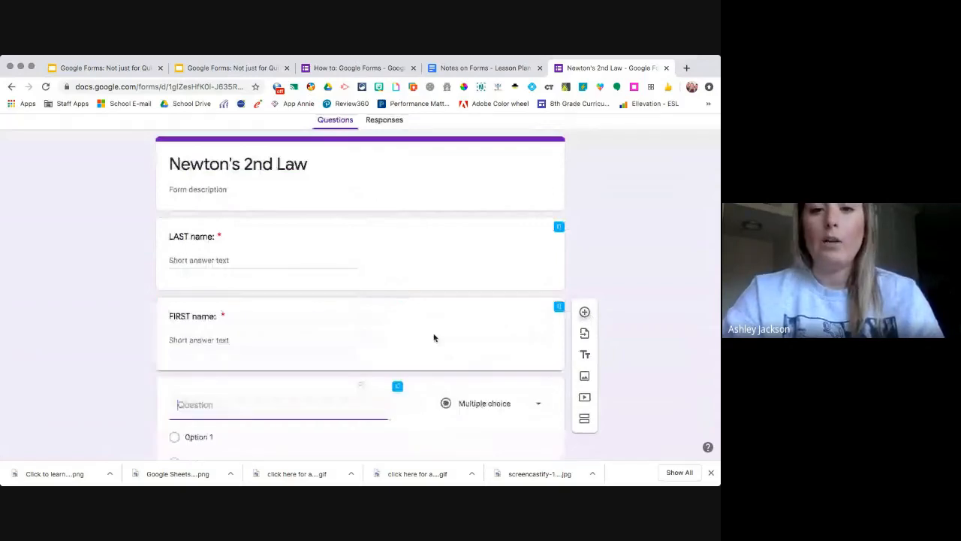
{"action": "left_click", "coordinate": [484, 305]}
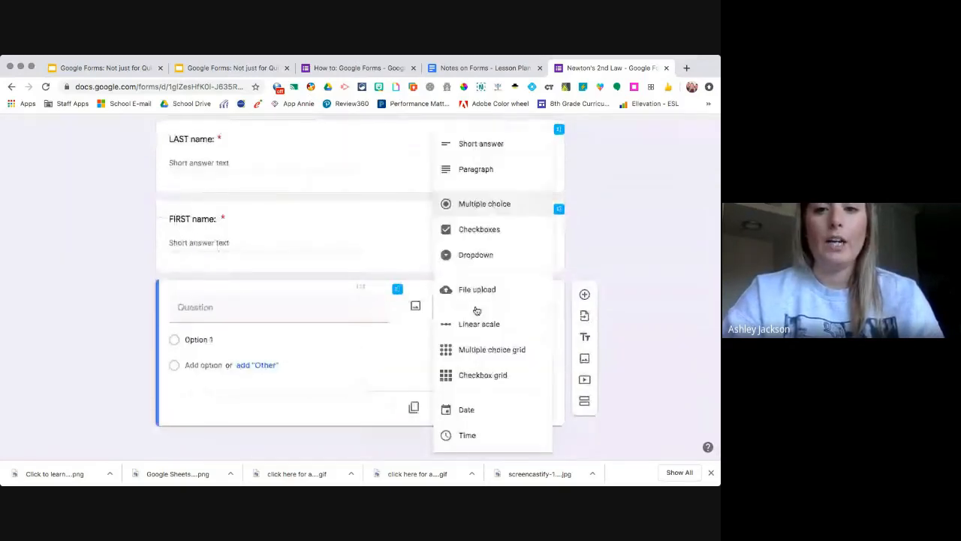
{"action": "left_click", "coordinate": [481, 257]}
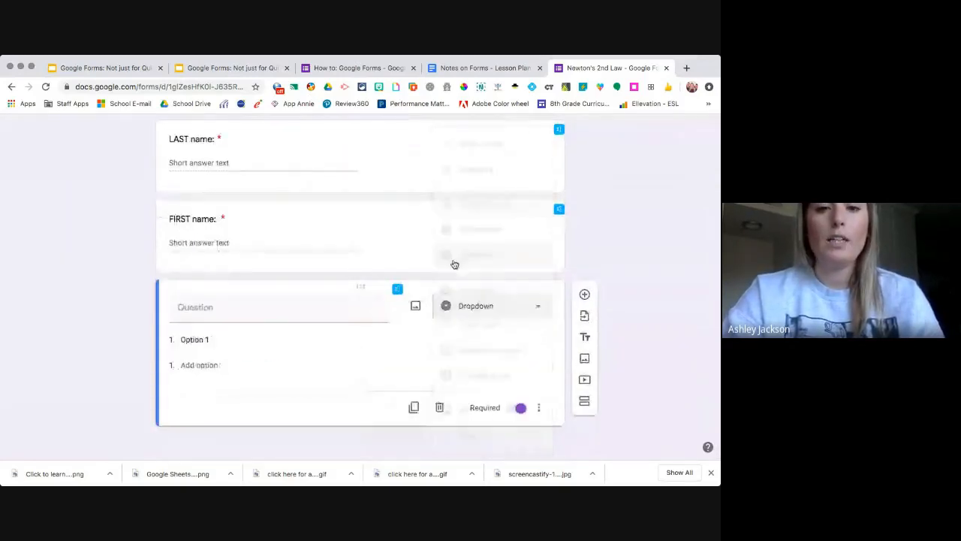
{"action": "left_click", "coordinate": [247, 302]}
{"action": "type", "text": "Class periods:"}
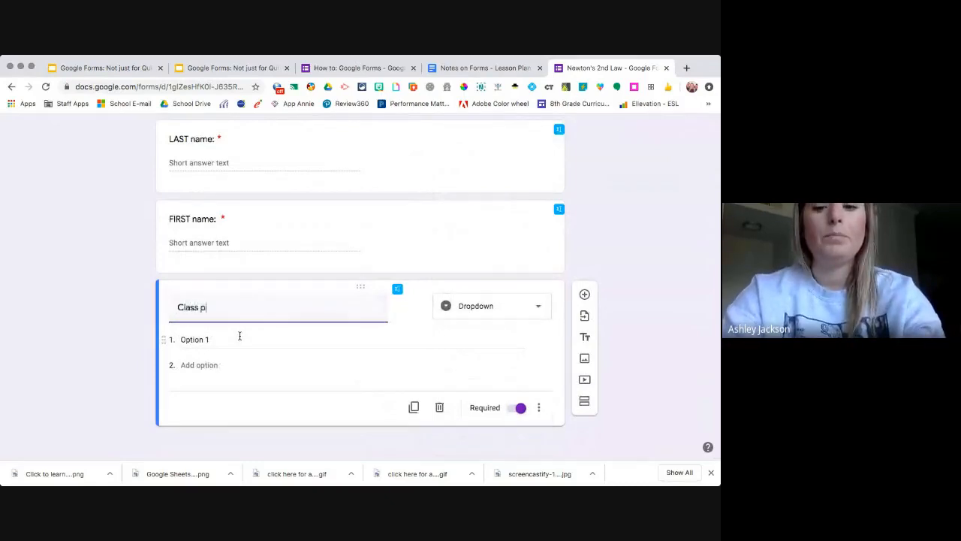
Give the class periods dropdown two options, "1st period" and "2nd period".
{"action": "left_click", "coordinate": [186, 340]}
{"action": "key", "text": "BackSpace"}
{"action": "type", "text": "1st period"}
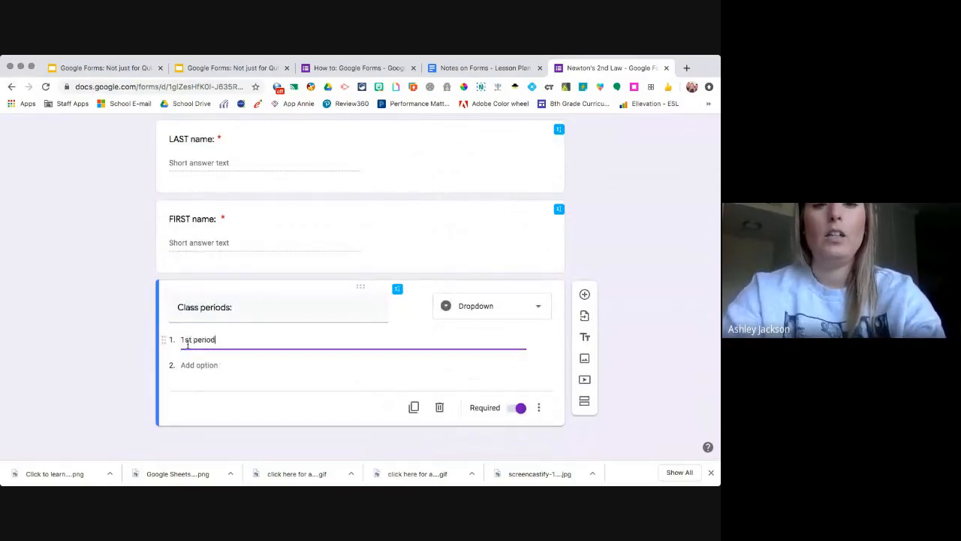
{"action": "left_click", "coordinate": [189, 363]}
{"action": "type", "text": "2nd period"}
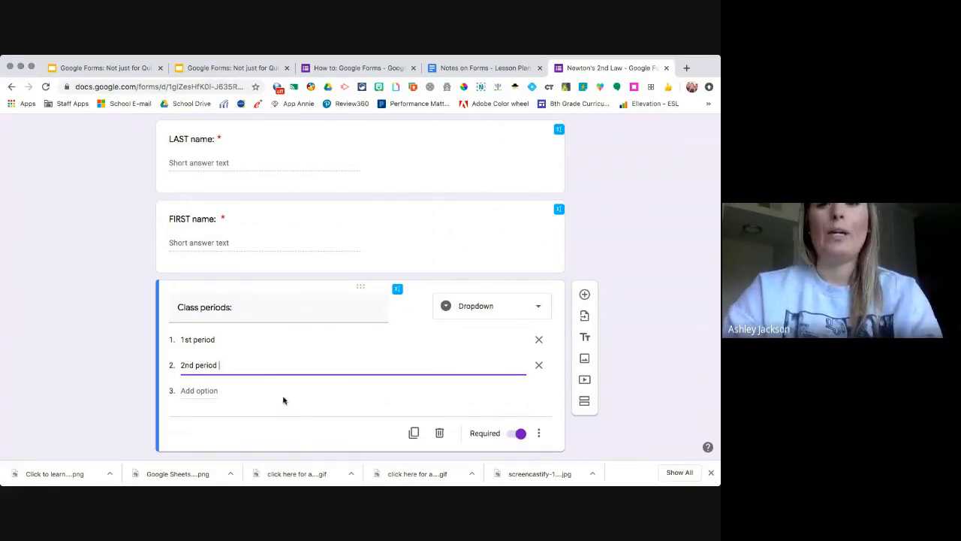
{"action": "left_click", "coordinate": [656, 365]}
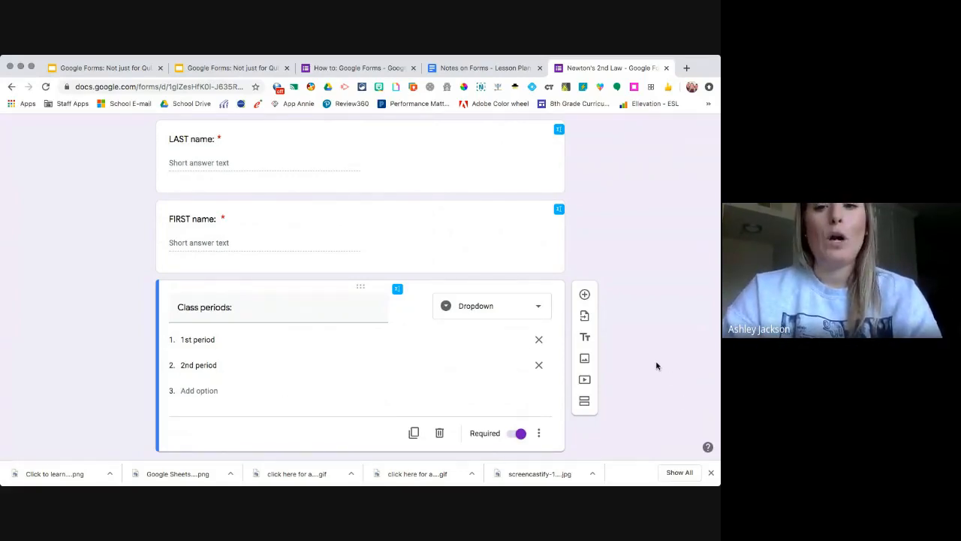
Add a section after the class periods question, titled "Intro" with the description "Make sure to read all the directions!".
{"action": "scroll", "coordinate": [656, 366], "scroll_direction": "down", "scroll_amount": 1}
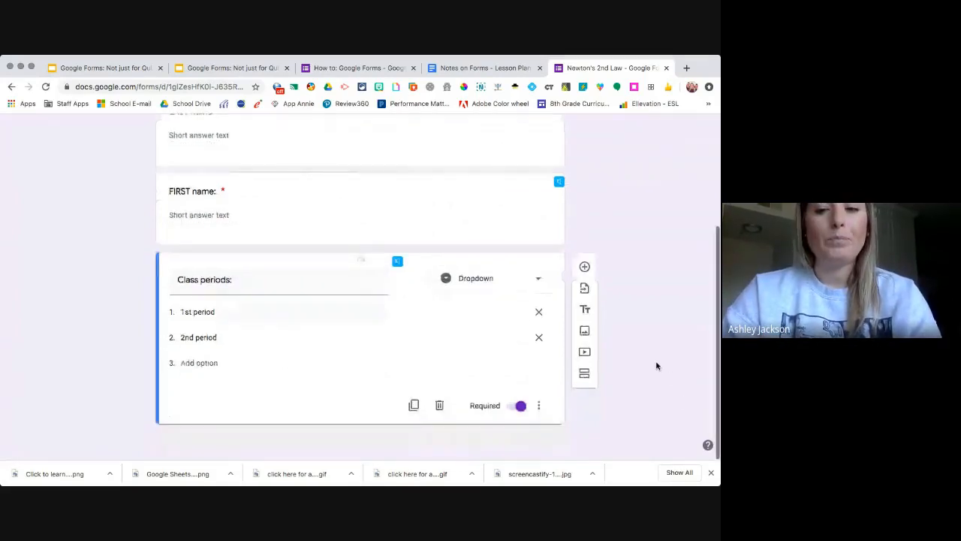
{"action": "left_click", "coordinate": [585, 376]}
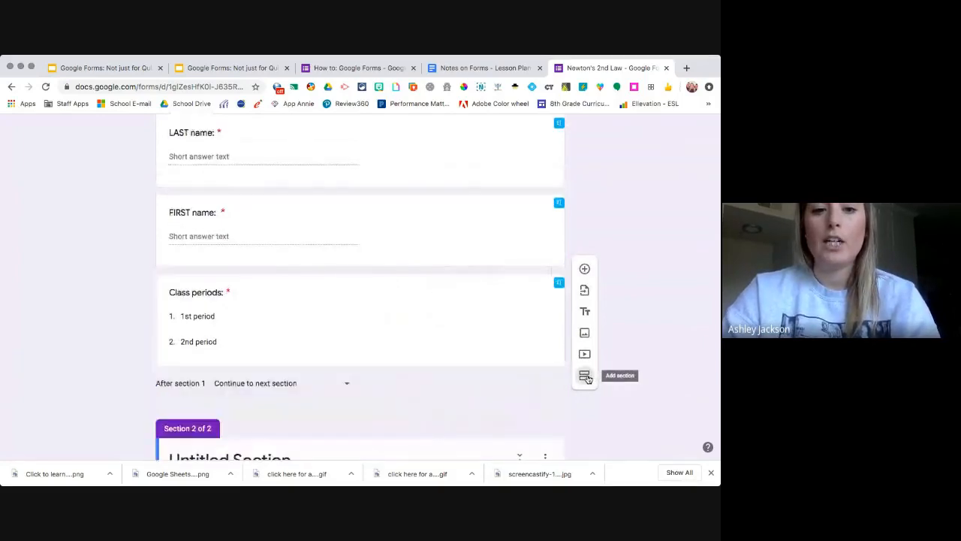
{"action": "scroll", "coordinate": [594, 420], "scroll_direction": "down", "scroll_amount": 2}
{"action": "left_click", "coordinate": [318, 377]}
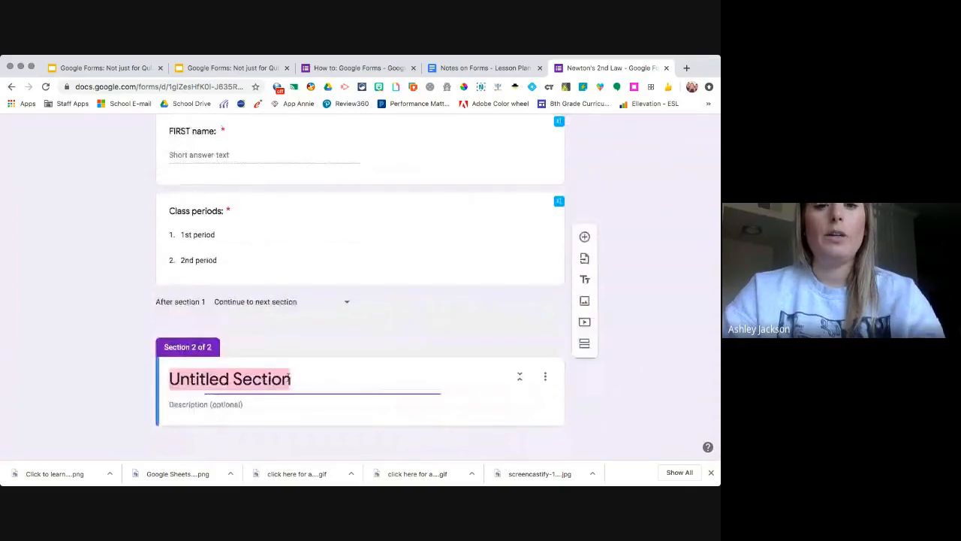
{"action": "type", "text": "Intro"}
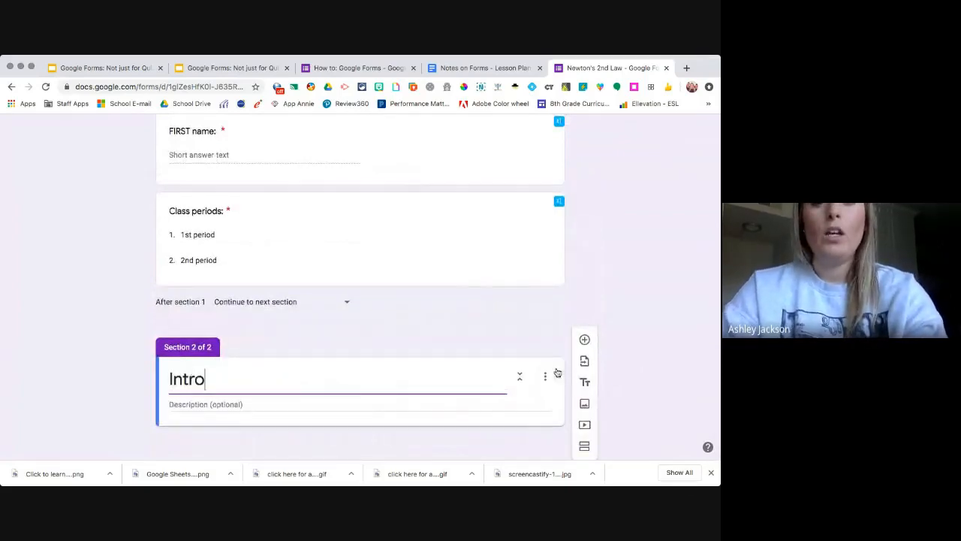
{"action": "left_click", "coordinate": [273, 402]}
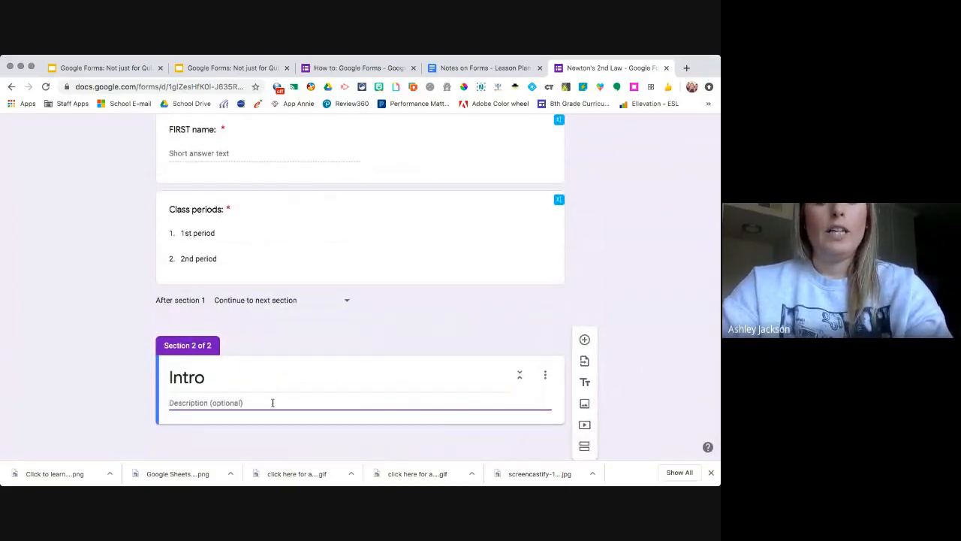
{"action": "type", "text": "Make sure to readd all the direc"}
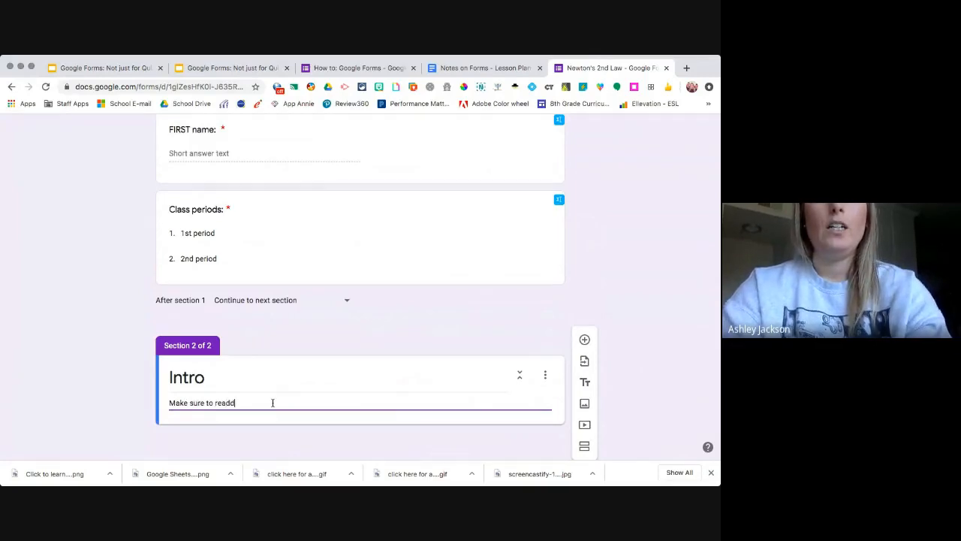
{"action": "type", "text": "tions!"}
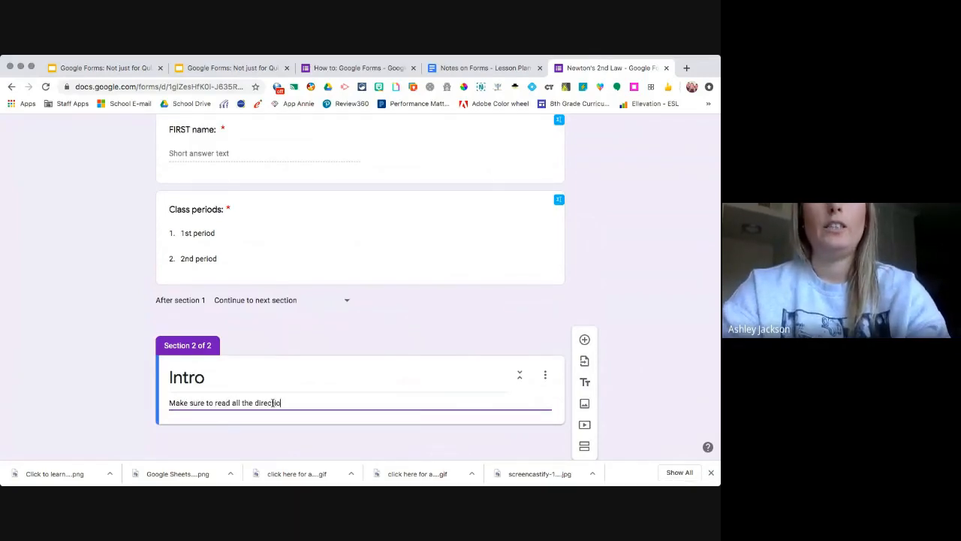
{"action": "left_click", "coordinate": [656, 398]}
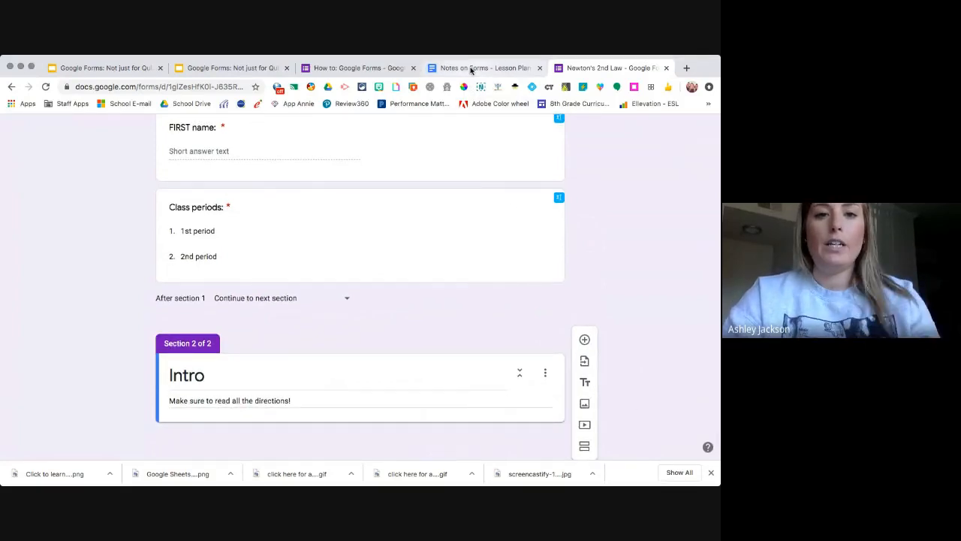
{"action": "left_click", "coordinate": [471, 69]}
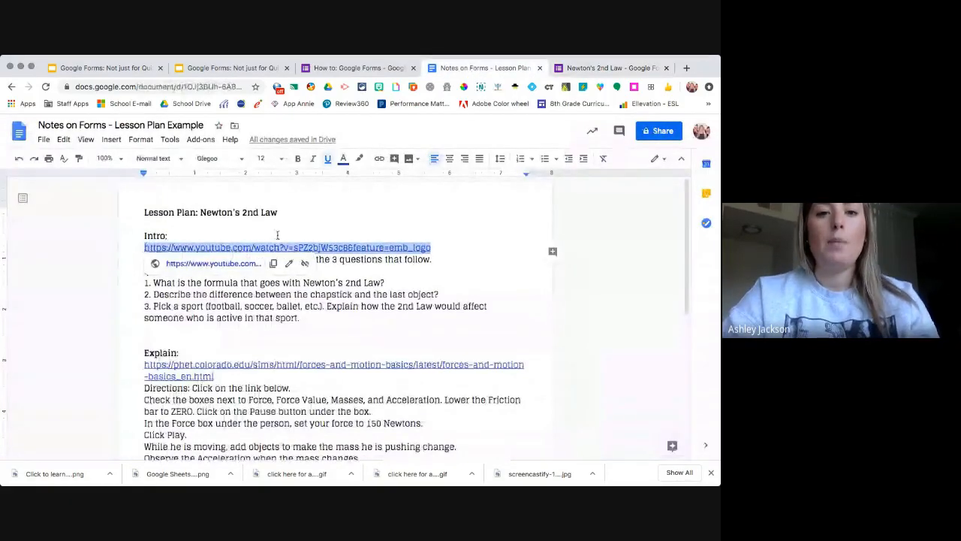
{"action": "left_click", "coordinate": [599, 68]}
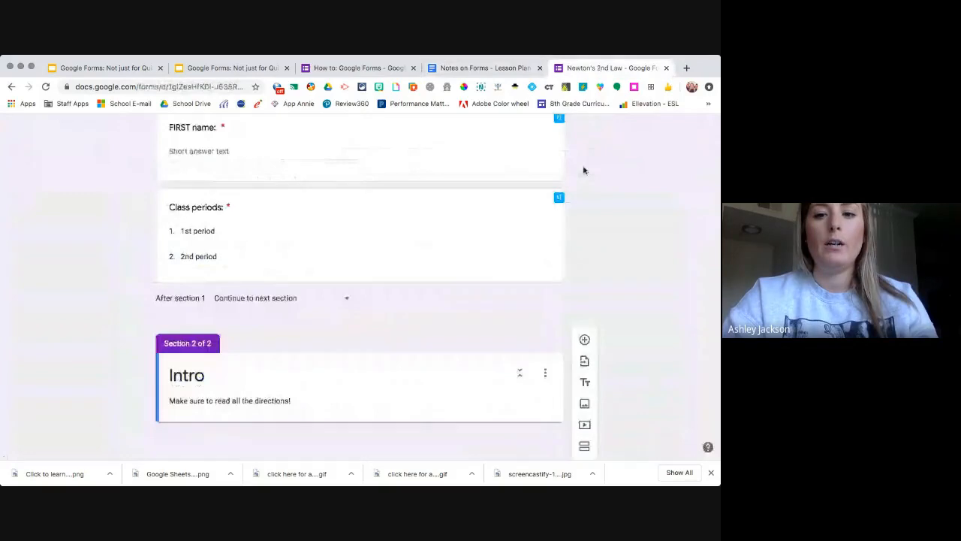
{"action": "left_click", "coordinate": [585, 426]}
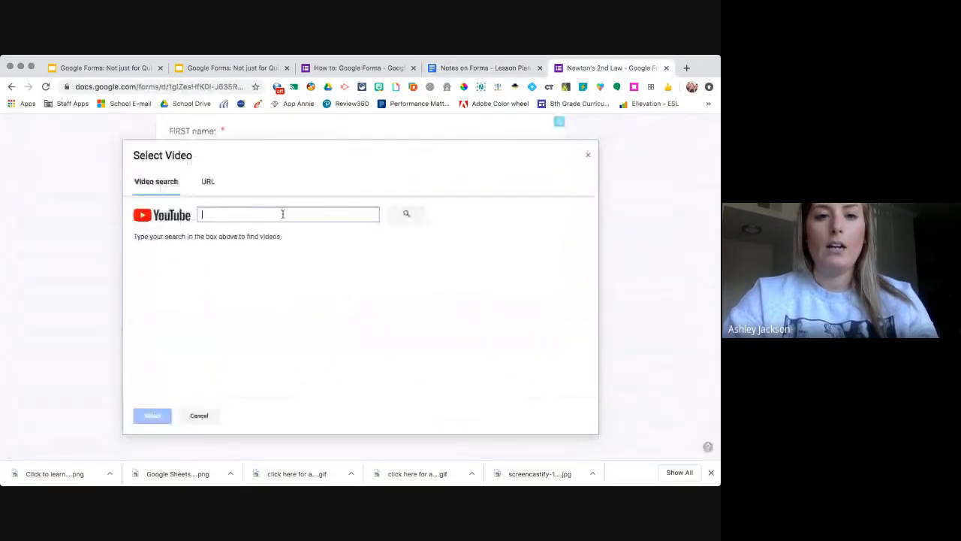
{"action": "left_click", "coordinate": [210, 184]}
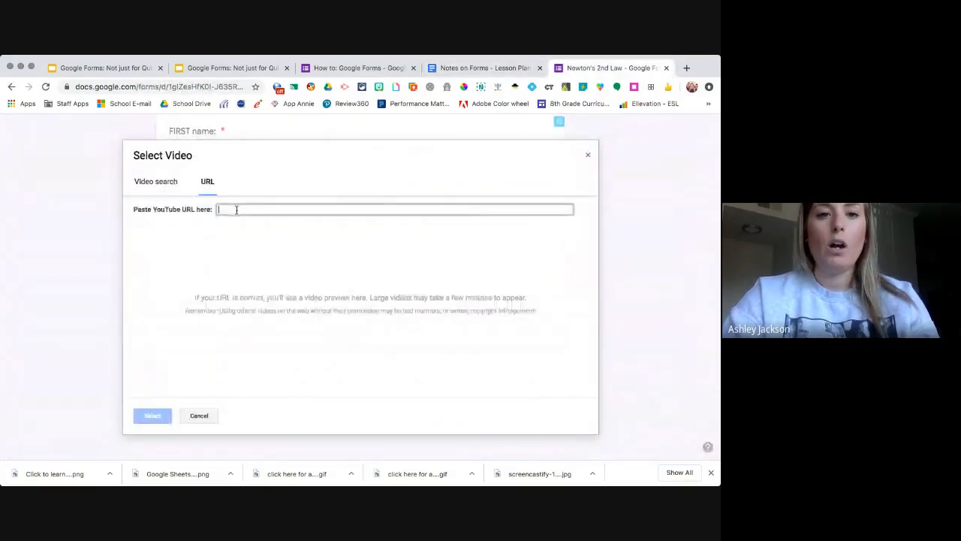
{"action": "type", "text": "https://www.youtube.com/watch?v=sPZ2bjW53c8&feature=emb_logo"}
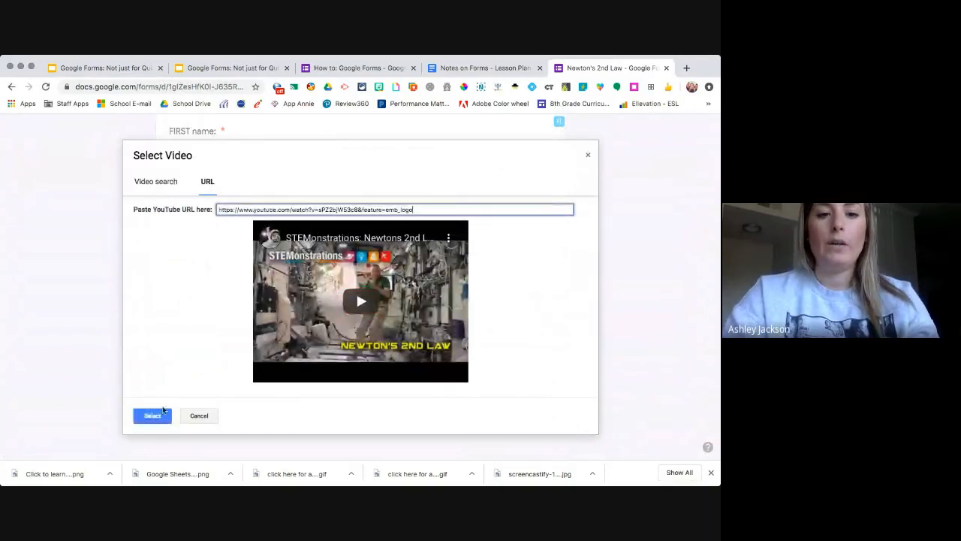
{"action": "left_click", "coordinate": [157, 415]}
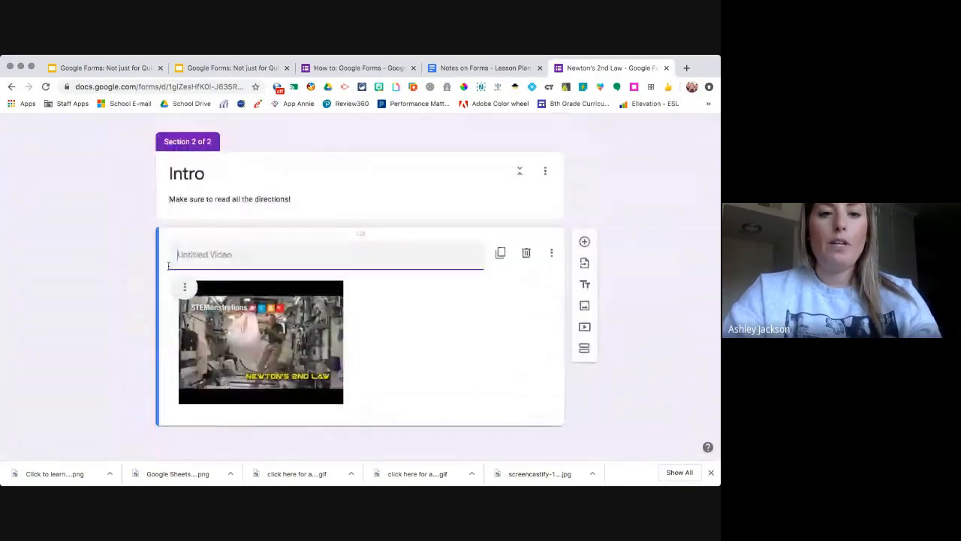
Center-align the Newton's 2nd Law video and enlarge it moderately, keeping it within the card's width.
{"action": "left_click", "coordinate": [188, 288]}
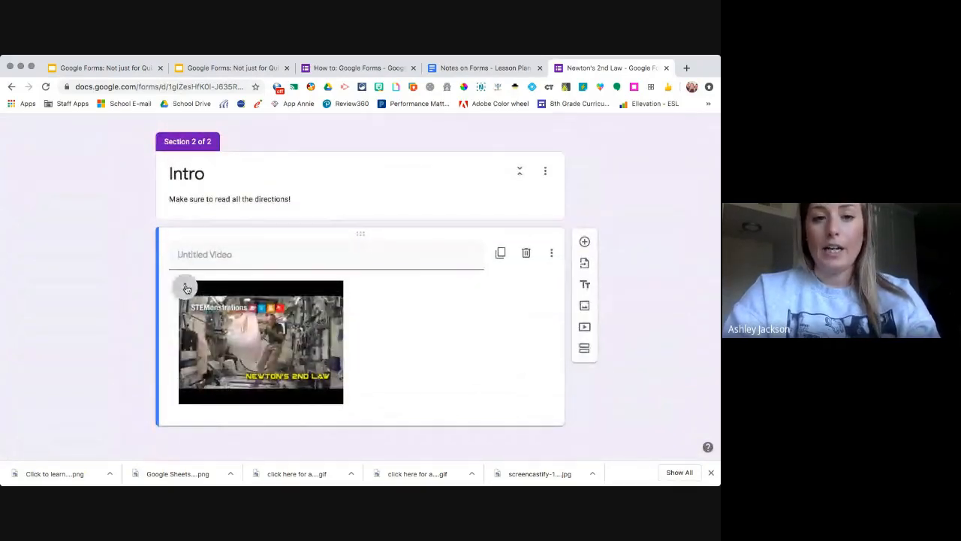
{"action": "left_click", "coordinate": [187, 289]}
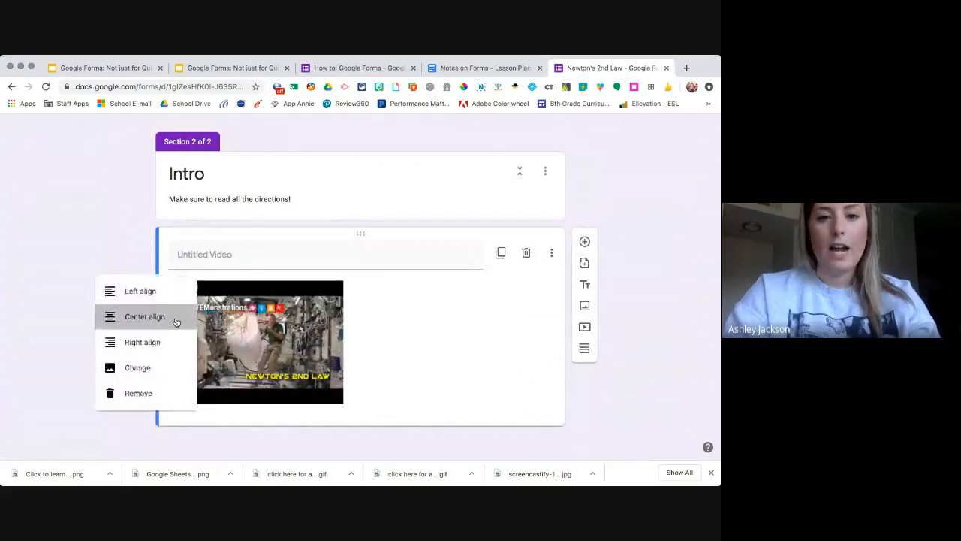
{"action": "left_click", "coordinate": [175, 321]}
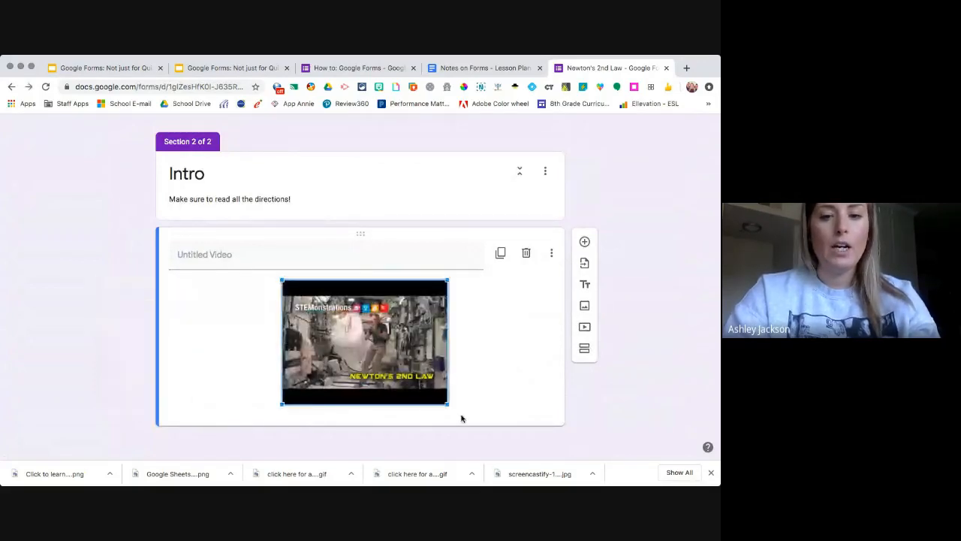
{"action": "left_click_drag", "start_coordinate": [448, 406], "coordinate": [496, 437]}
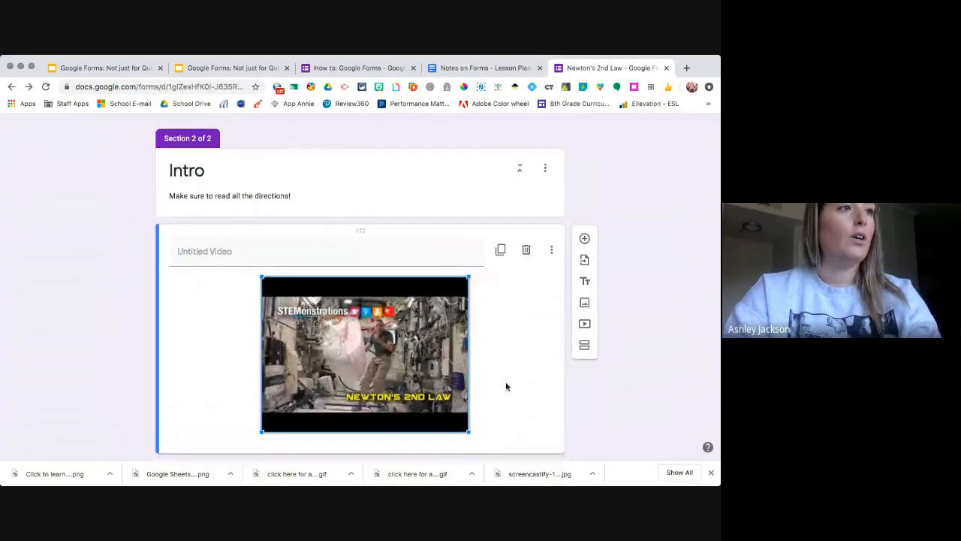
Title the video "Watch the video and answer the questions!".
{"action": "scroll", "coordinate": [506, 386], "scroll_direction": "down", "scroll_amount": 1}
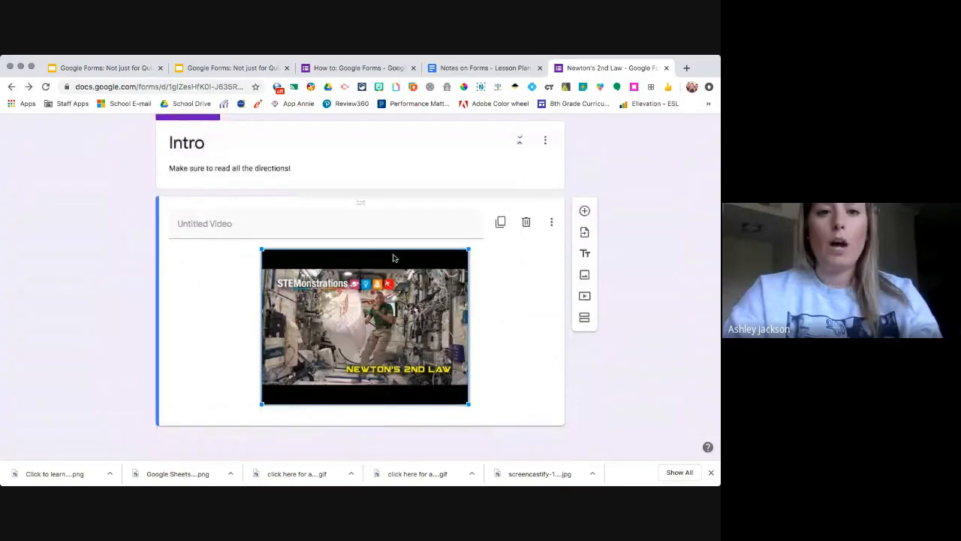
{"action": "left_click", "coordinate": [299, 224]}
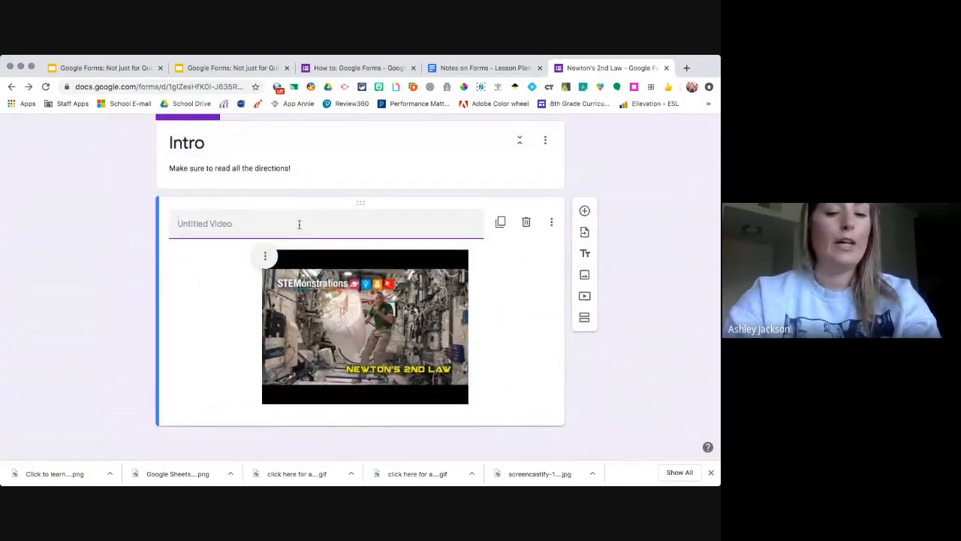
{"action": "type", "text": "R"}
{"action": "key", "text": "BackSpace"}
{"action": "type", "text": "W"}
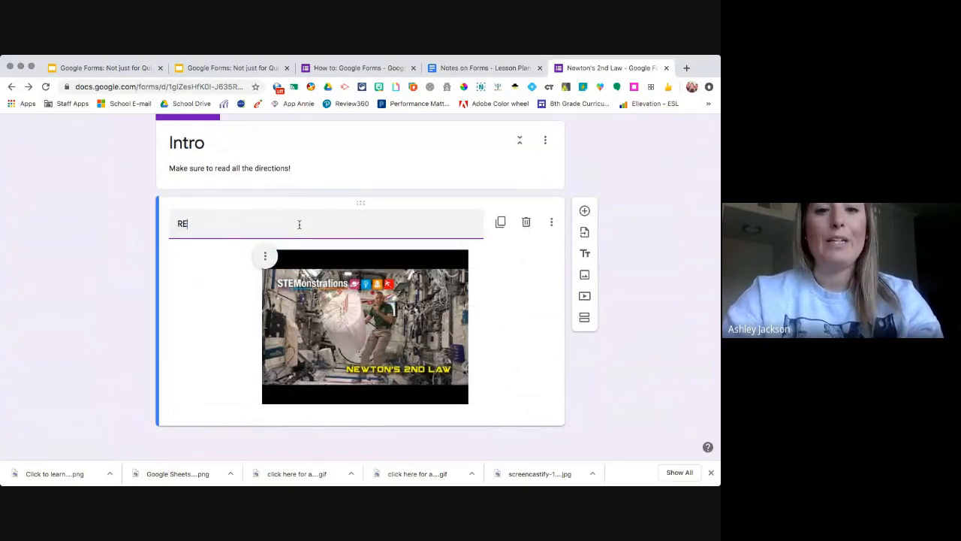
{"action": "key", "text": "BackSpace"}
{"action": "type", "text": "Watch the vi"}
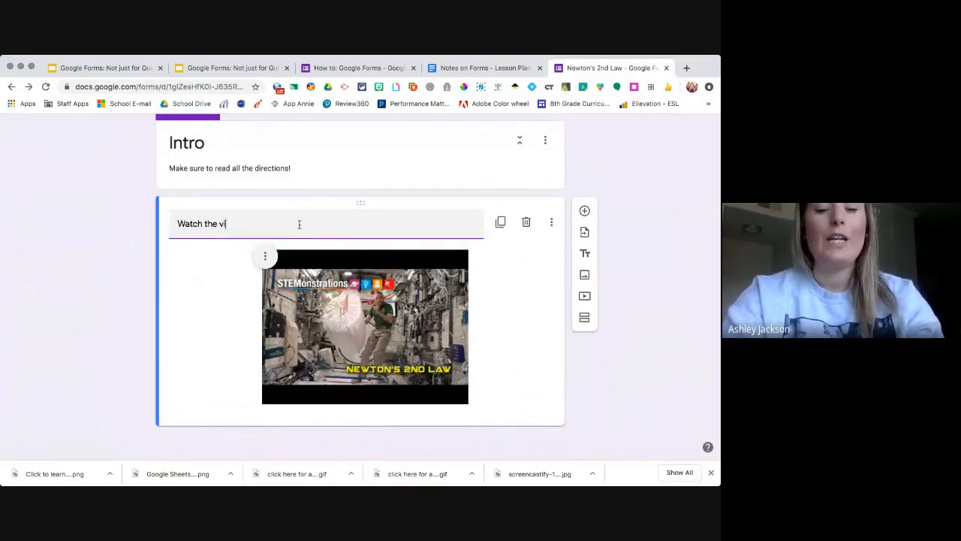
{"action": "type", "text": "deo and answer the"}
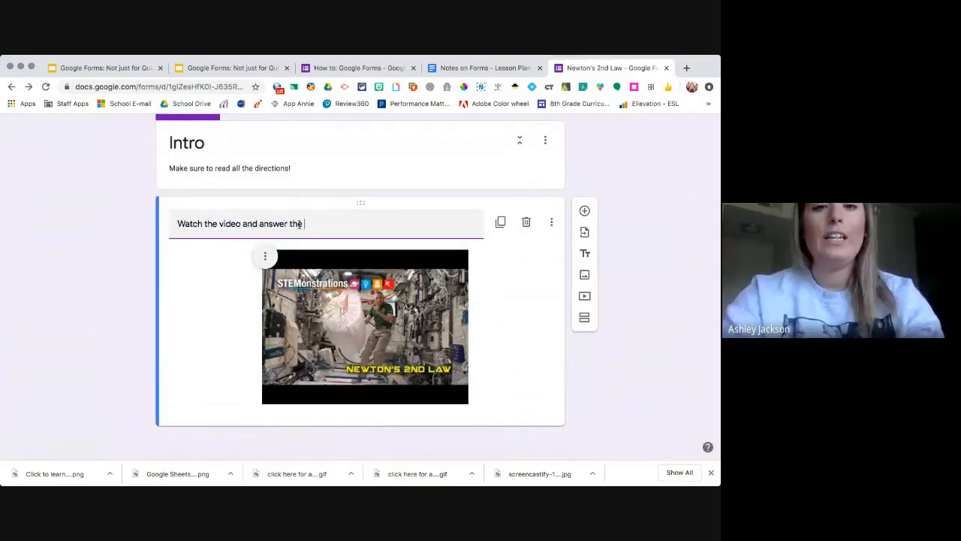
{"action": "type", "text": " questions!"}
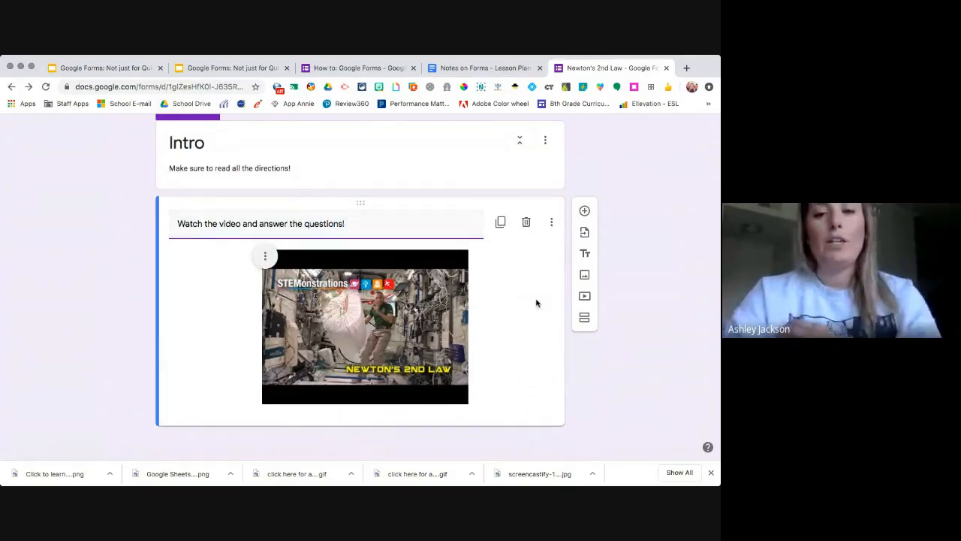
{"action": "left_click", "coordinate": [544, 345]}
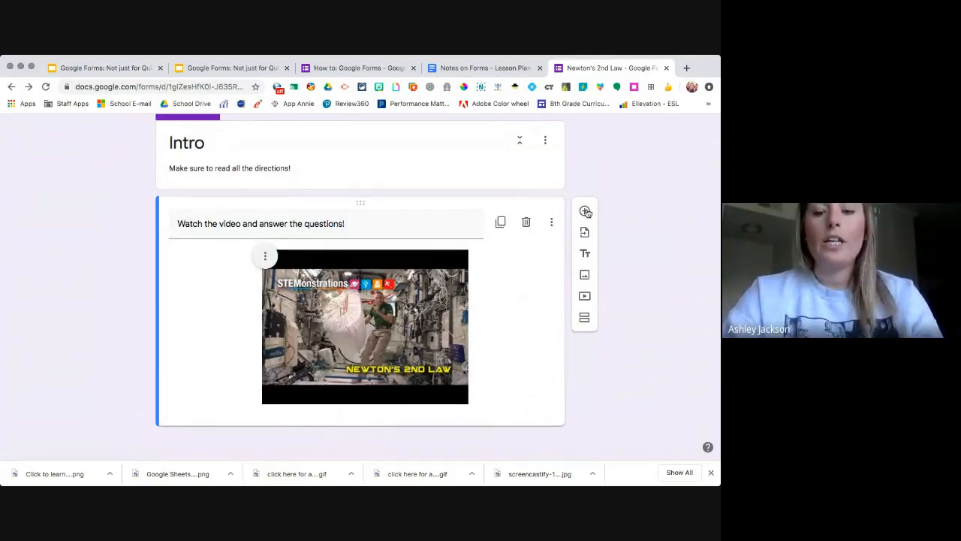
Add a question below the video and paste in "What is the formula that goes with Newton's 2nd Law?" copied from the lesson plan document.
{"action": "left_click", "coordinate": [586, 212]}
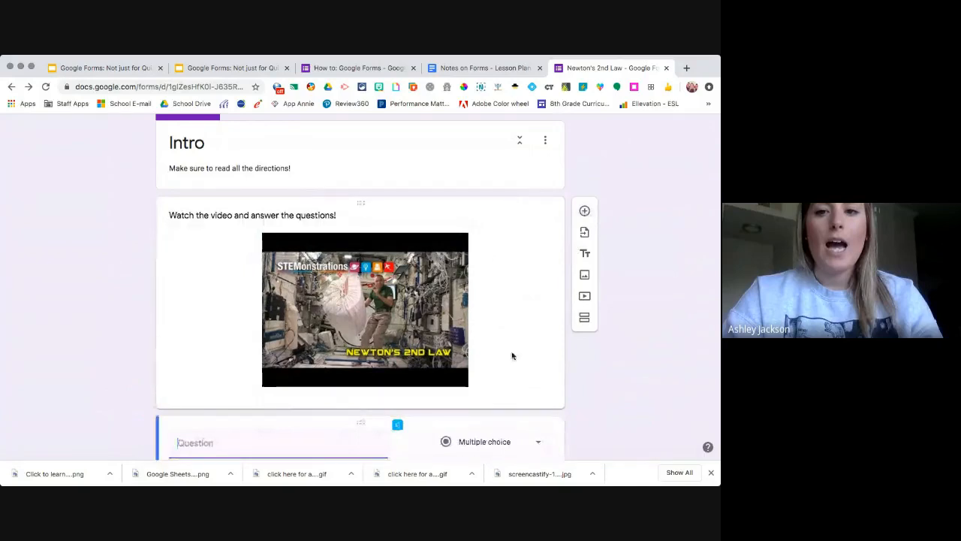
{"action": "left_click", "coordinate": [485, 68]}
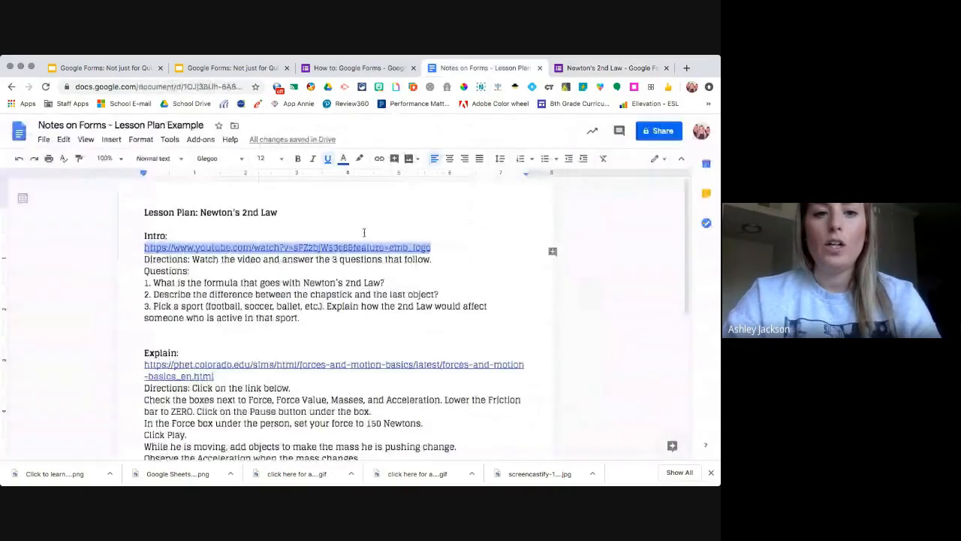
{"action": "left_click_drag", "start_coordinate": [154, 282], "coordinate": [399, 282]}
{"action": "key", "text": "ctrl+c"}
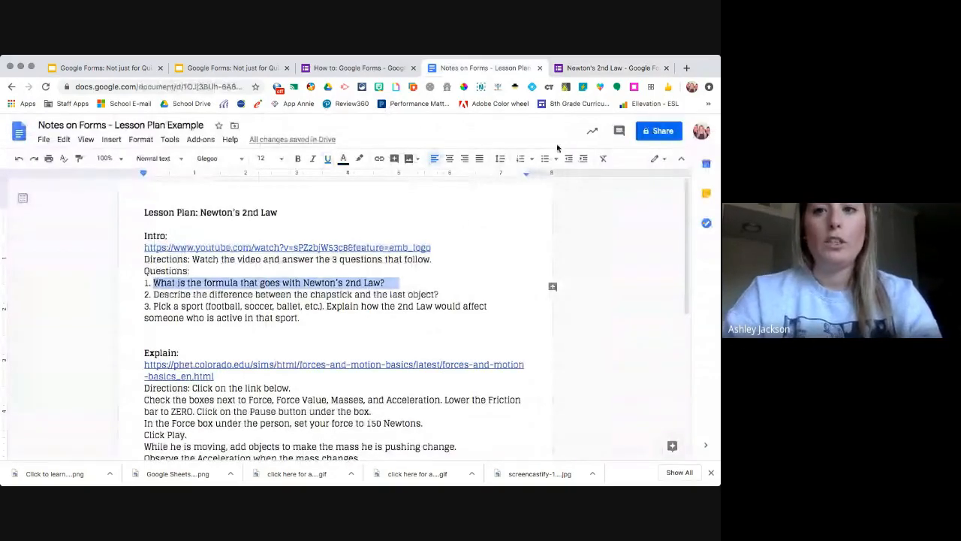
{"action": "key", "text": "ctrl+Tab"}
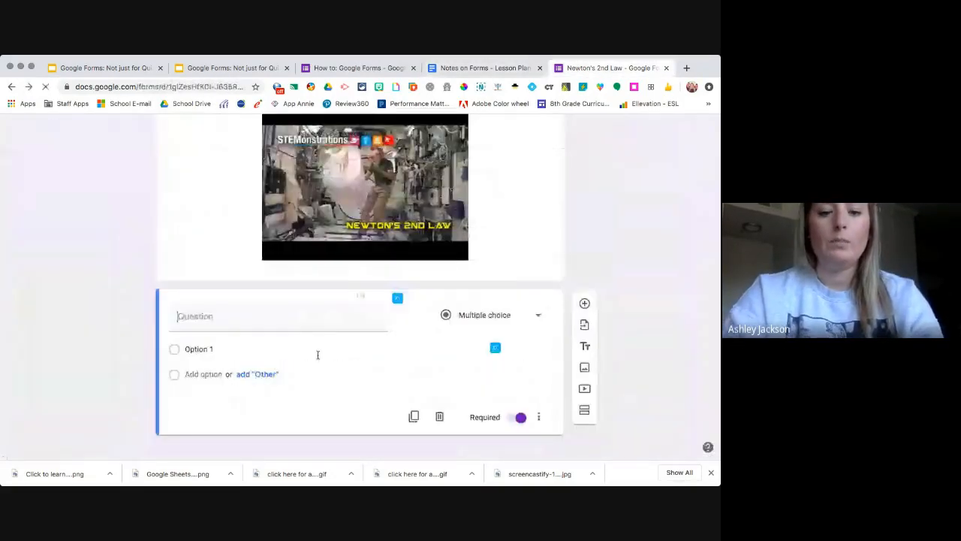
{"action": "left_click", "coordinate": [272, 325]}
{"action": "key", "text": "ctrl+v"}
Give the formula question two multiple-choice answers, "F=MXA" and "F=M/A".
{"action": "left_click", "coordinate": [230, 360]}
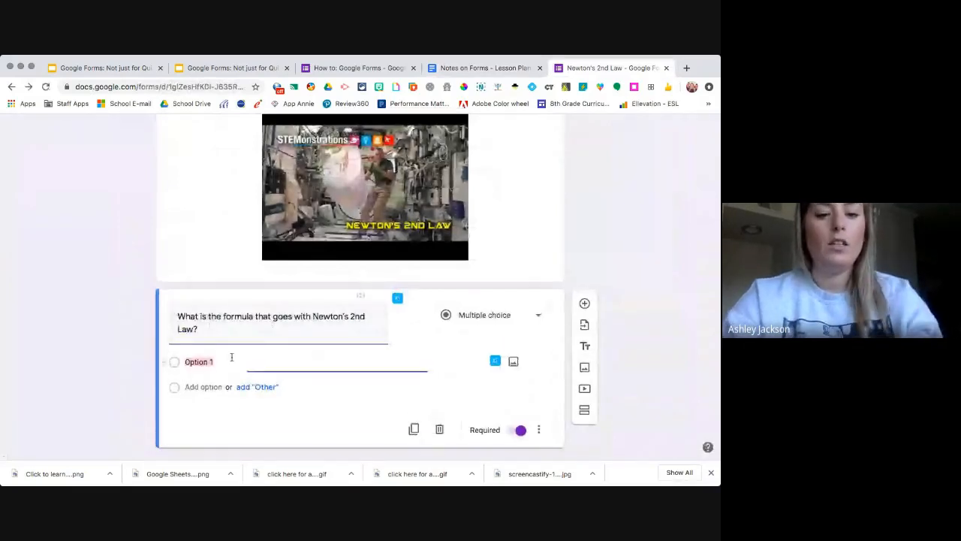
{"action": "type", "text": "F=MXA"}
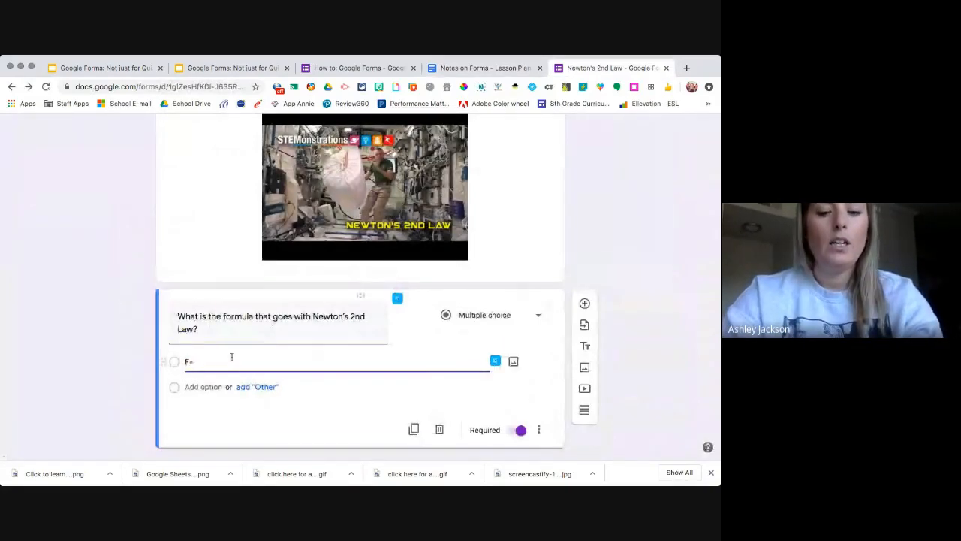
{"action": "left_click", "coordinate": [221, 387]}
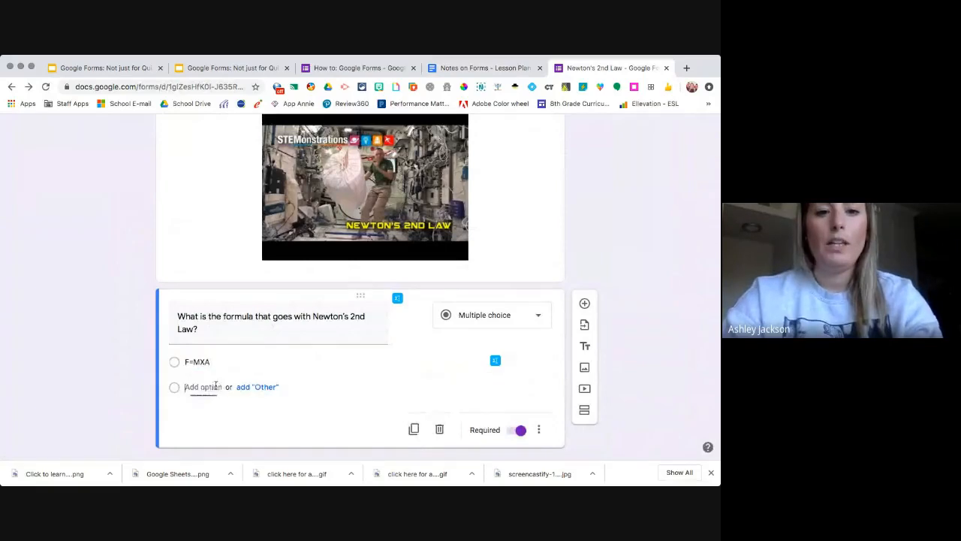
{"action": "type", "text": "F="}
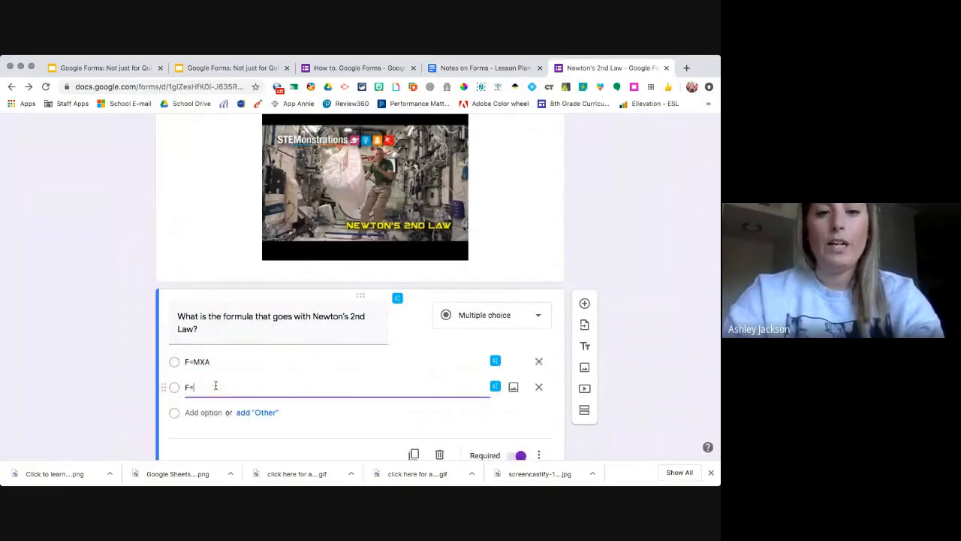
{"action": "type", "text": "M/A"}
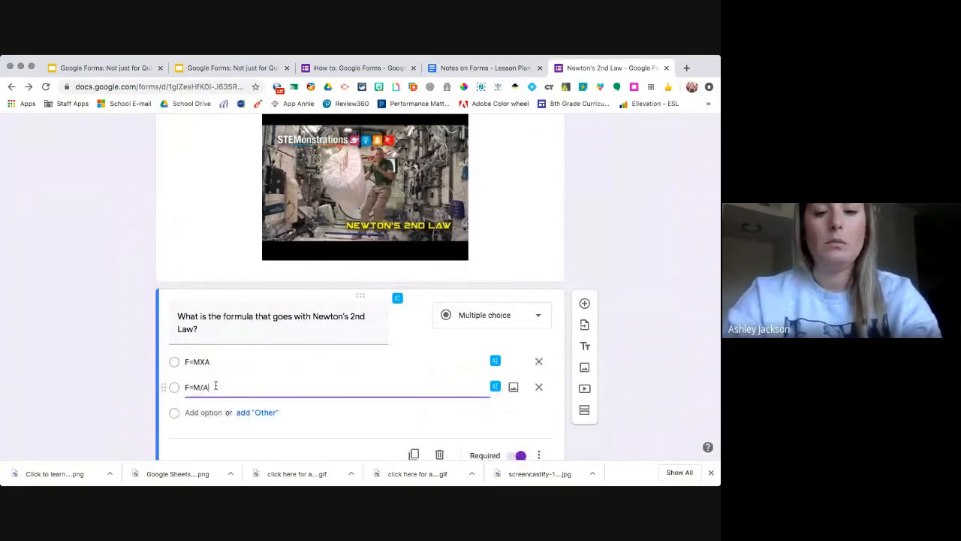
{"action": "left_click", "coordinate": [621, 321]}
{"action": "scroll", "coordinate": [526, 375], "scroll_direction": "down", "scroll_amount": 1}
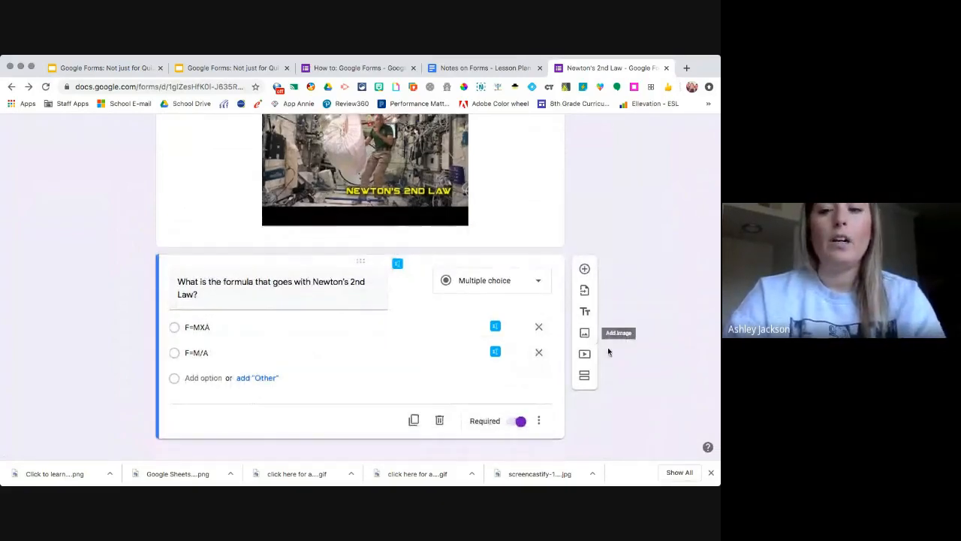
Add a paragraph question with the lesson plan's text "Describe the difference between the chapstick and the last object?".
{"action": "left_click", "coordinate": [585, 270]}
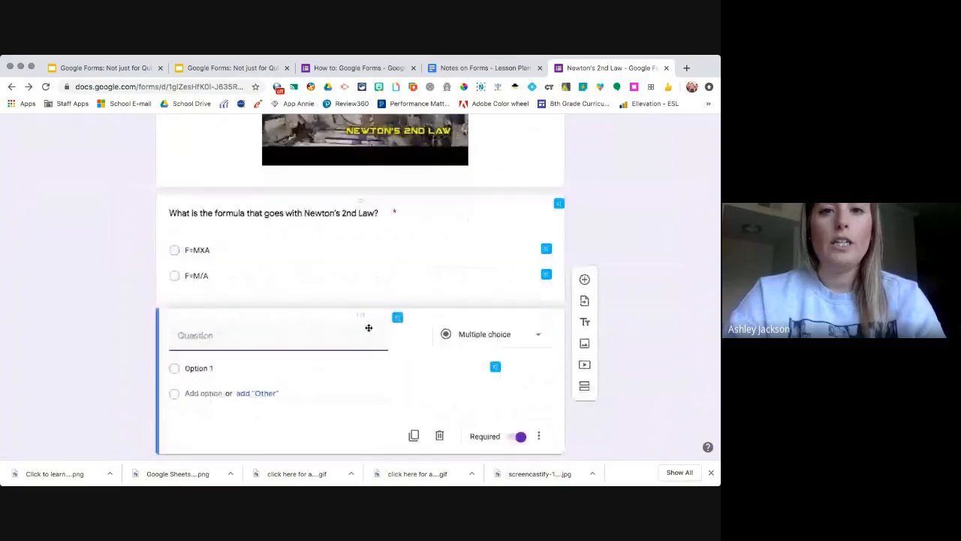
{"action": "left_click", "coordinate": [480, 68]}
{"action": "left_click_drag", "start_coordinate": [153, 295], "coordinate": [439, 295]}
{"action": "key", "text": "ctrl+c"}
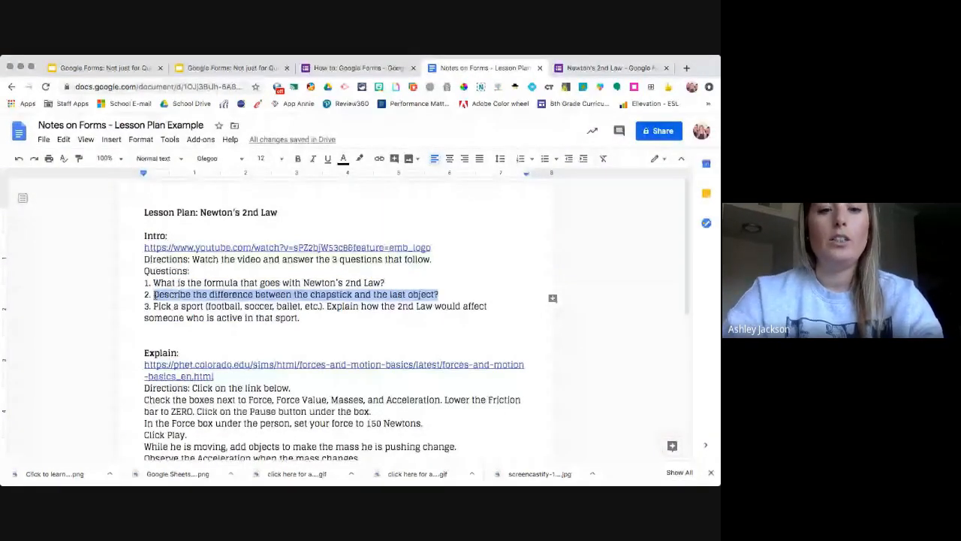
{"action": "left_click", "coordinate": [628, 66]}
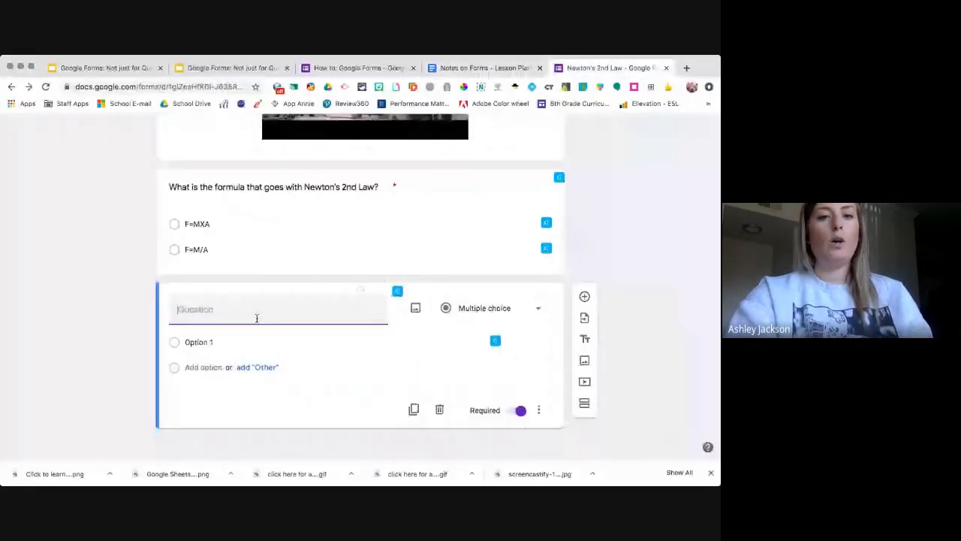
{"action": "key", "text": "ctrl+v"}
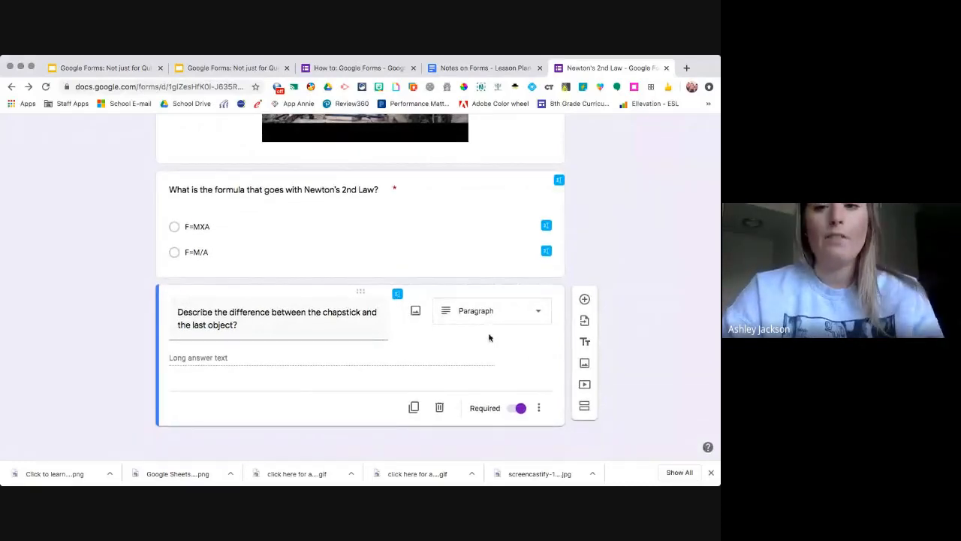
Add a section after the chapstick question and title it "Explain".
{"action": "left_click", "coordinate": [585, 408]}
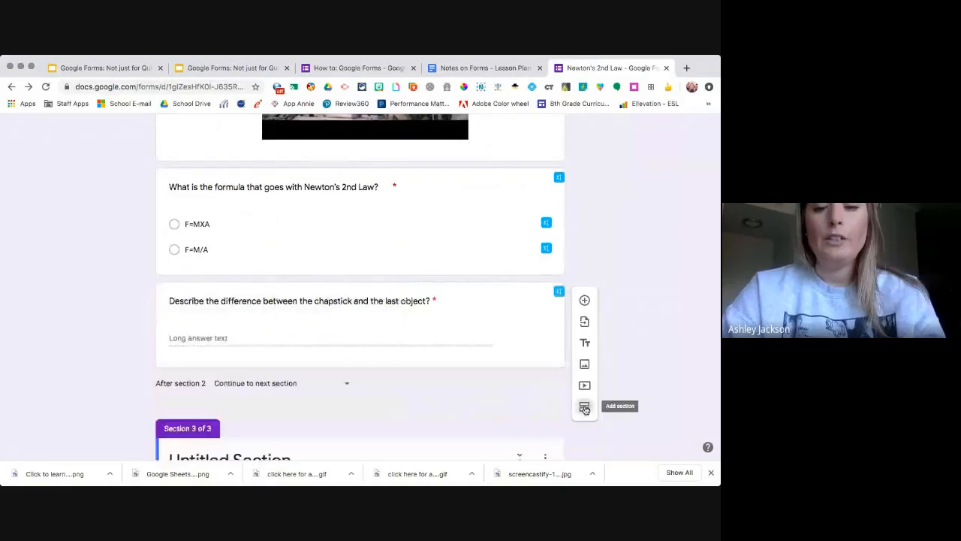
{"action": "type", "text": "E"}
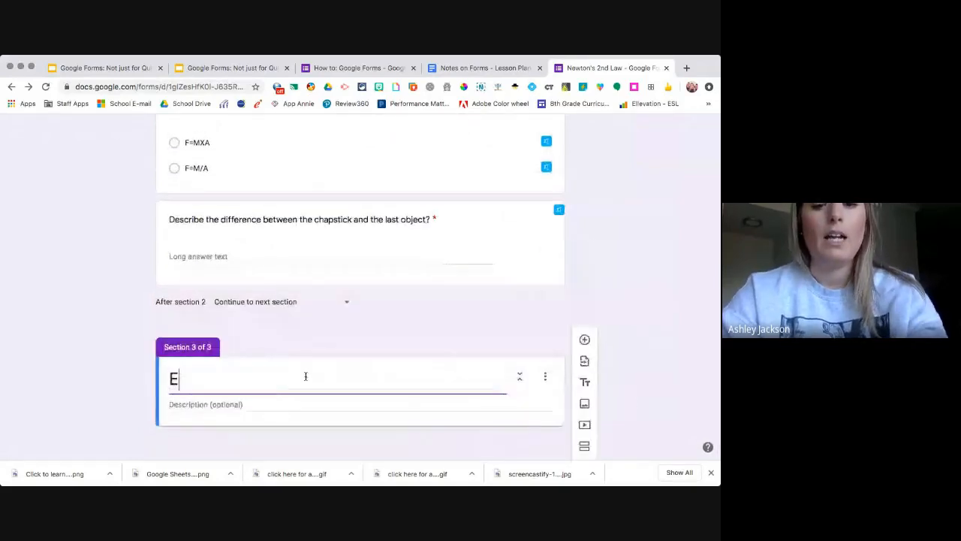
{"action": "type", "text": "xplain"}
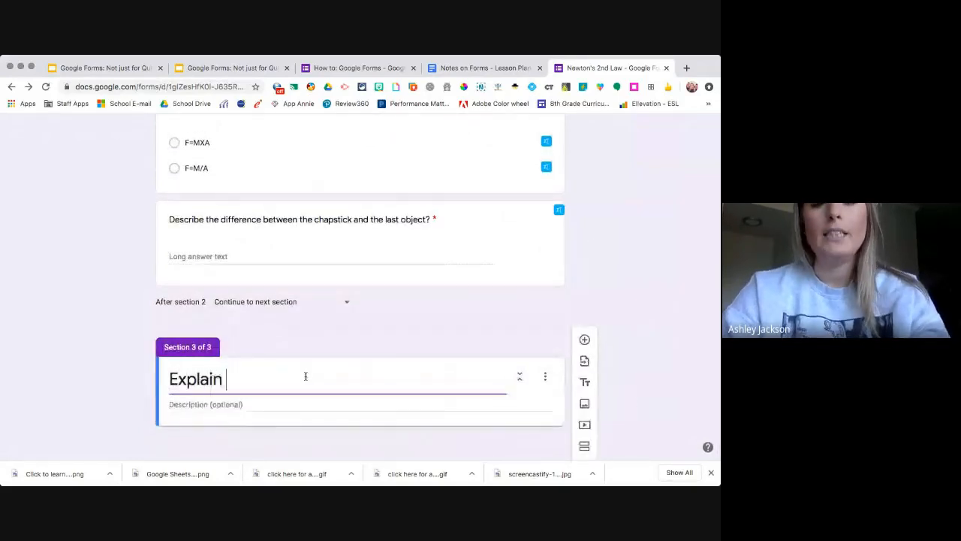
{"action": "left_click", "coordinate": [652, 323]}
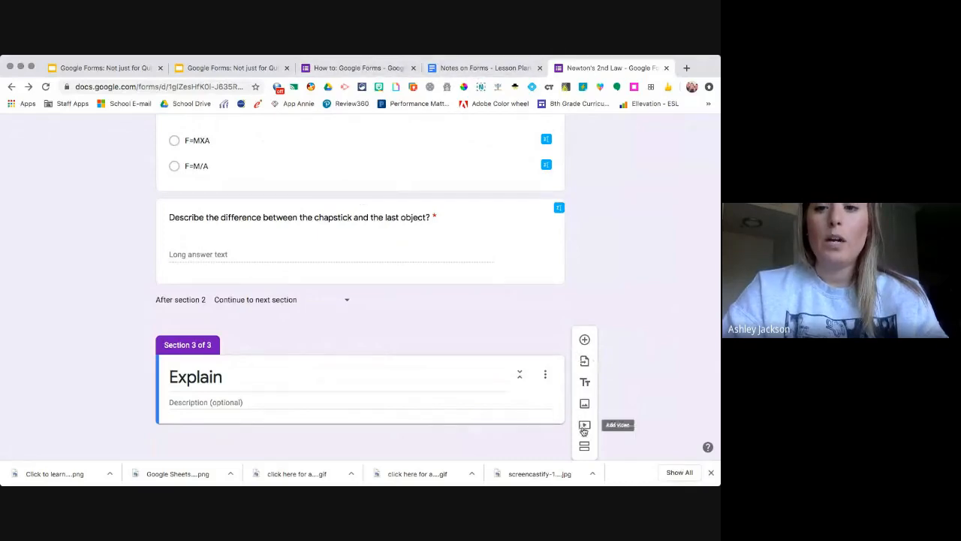
Add a title and description block to the Explain section, titled "Link:".
{"action": "left_click", "coordinate": [585, 383]}
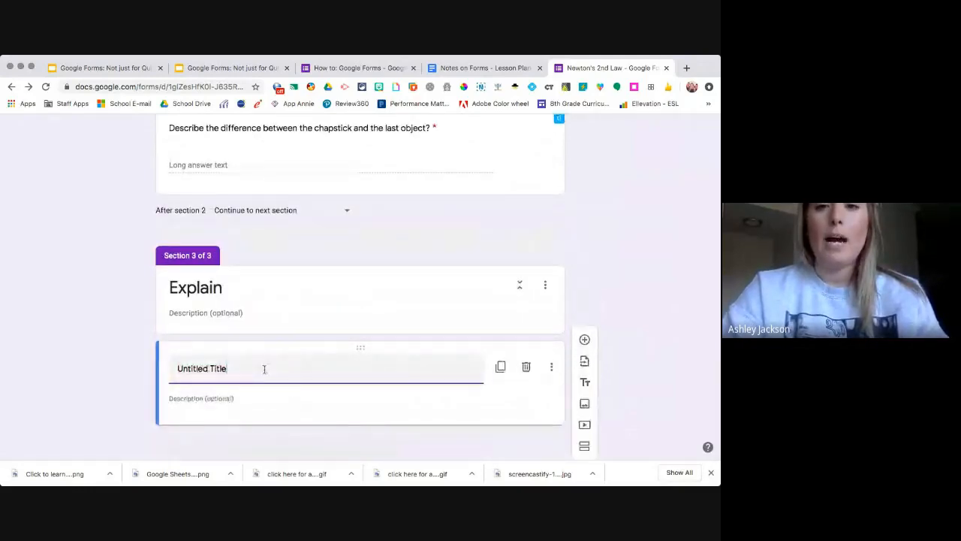
{"action": "left_click_drag", "start_coordinate": [265, 369], "coordinate": [178, 369]}
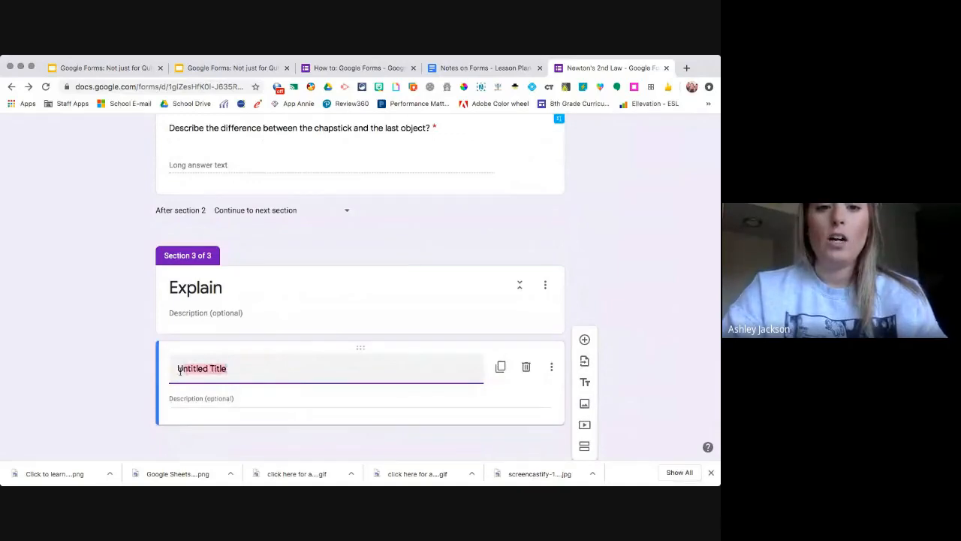
{"action": "type", "text": "H"}
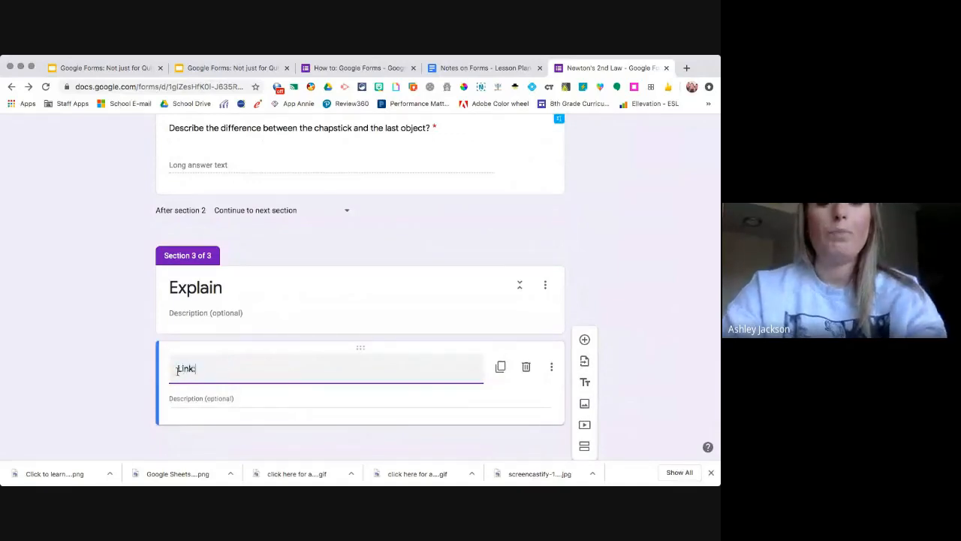
{"action": "type", "text": "ink:"}
Copy the PhET link and directions from the lesson plan's Explain part into the "Link:" description, with a blank line after the URL.
{"action": "left_click", "coordinate": [219, 401]}
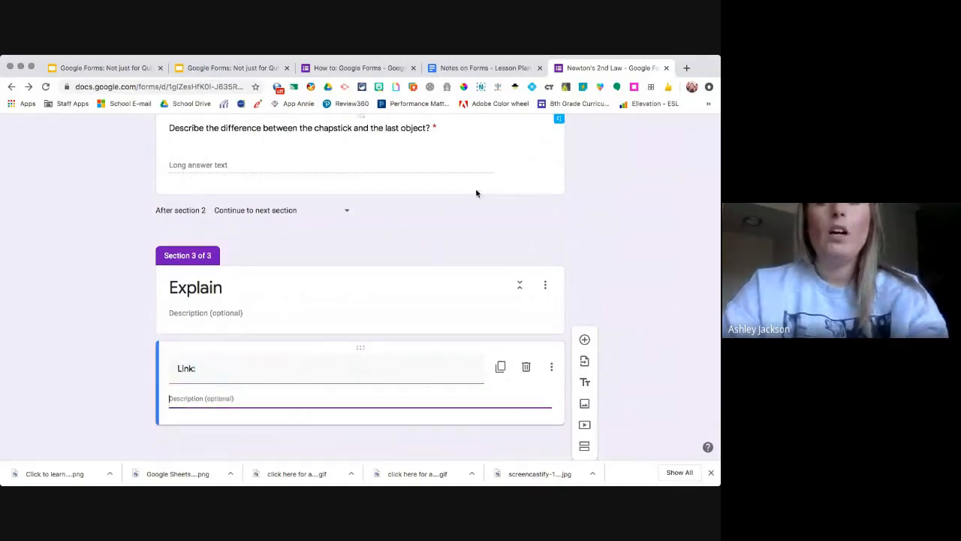
{"action": "left_click", "coordinate": [457, 69]}
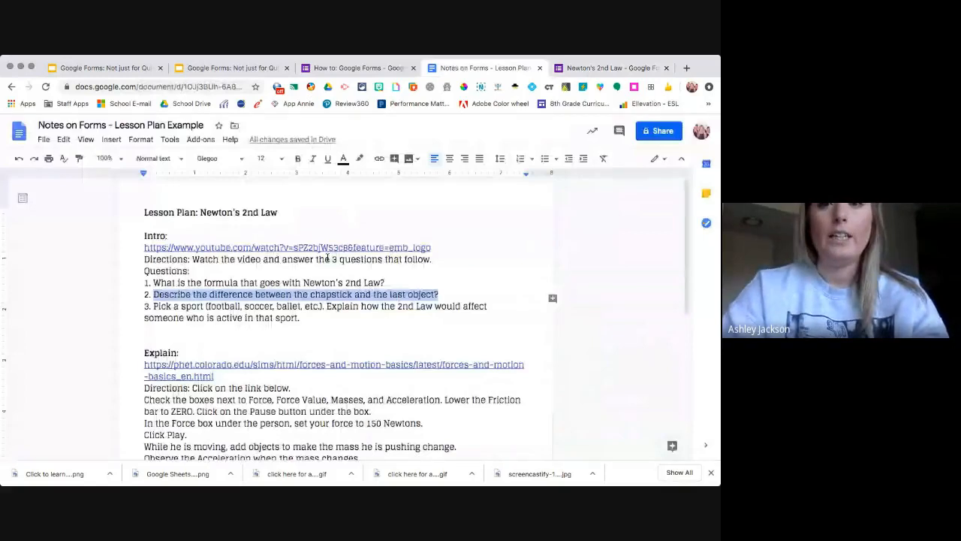
{"action": "scroll", "coordinate": [328, 258], "scroll_direction": "down", "scroll_amount": 2}
{"action": "left_click_drag", "start_coordinate": [362, 383], "coordinate": [144, 290]}
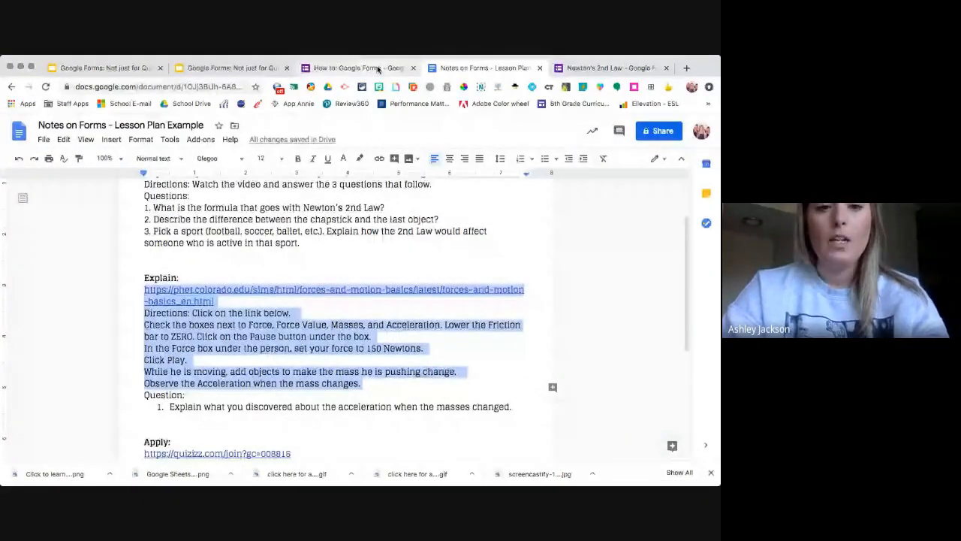
{"action": "left_click", "coordinate": [379, 69]}
{"action": "left_click", "coordinate": [610, 68]}
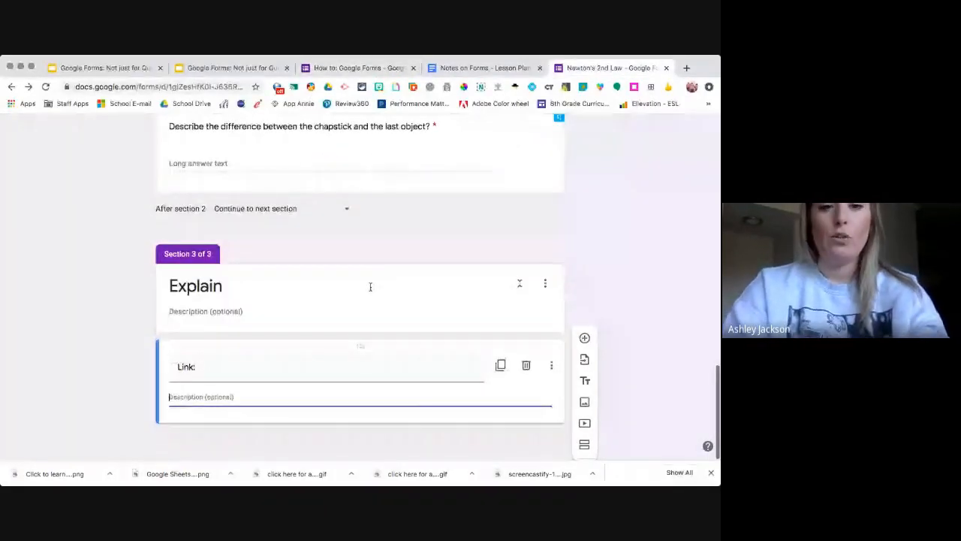
{"action": "left_click", "coordinate": [253, 399]}
{"action": "type", "text": "https://phet.colorado.edu/sims/html/forces-and-motion-basics/latest/forces-and-motion-basics_en.html Directions: Click on the link below. Check the boxes next to Force, Force Value, Masses, and Acceleration. Lower the Friction bar to ZERO. Click on the Pause button under the box. In the Force box under the person, set your force to 150 Newtons. Click Play. While he is moving, add objects to make the mass he is pushing change Observe the Acceleration when the mass changes."}
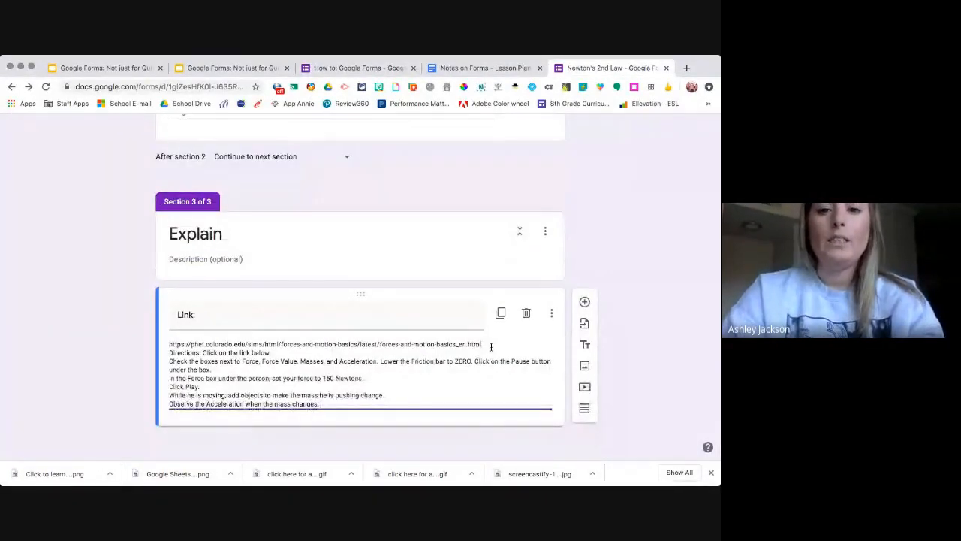
{"action": "key", "text": "Return"}
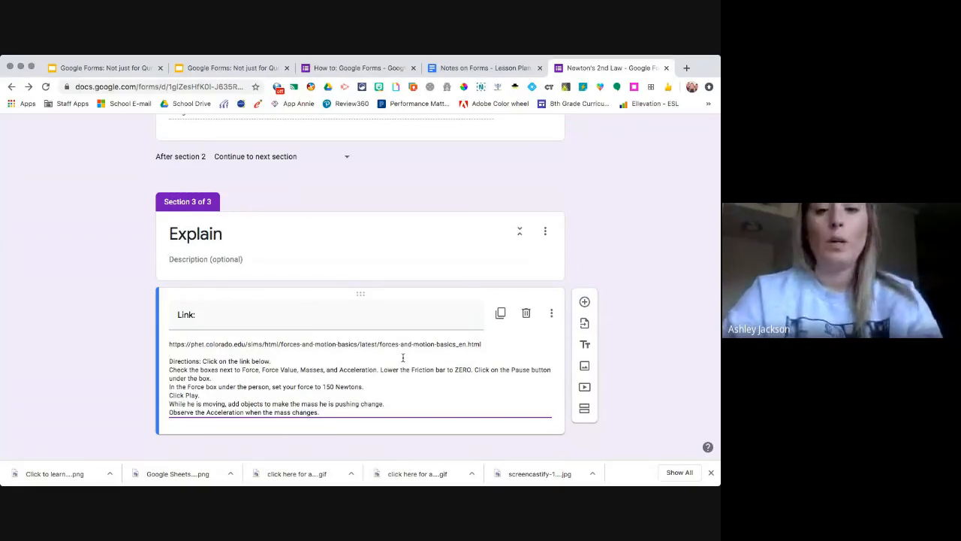
{"action": "scroll", "coordinate": [402, 357], "scroll_direction": "down", "scroll_amount": 1}
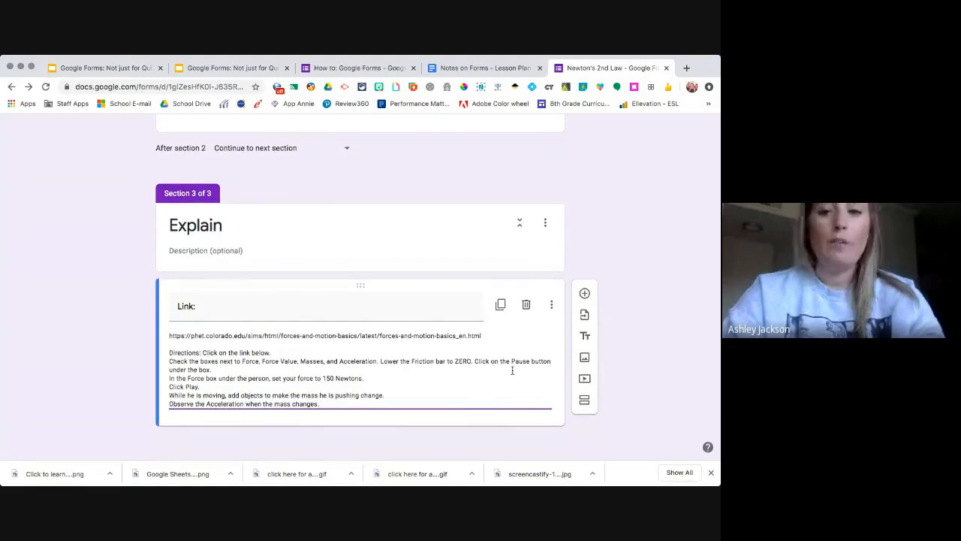
Add a placeholder question below the simulation directions, followed by a new section titled "Apply".
{"action": "left_click", "coordinate": [589, 298]}
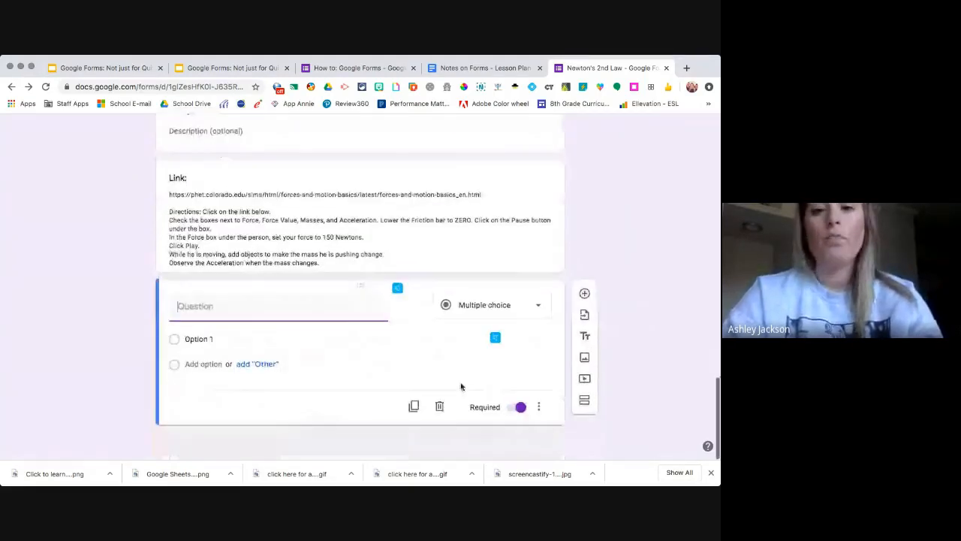
{"action": "left_click", "coordinate": [586, 404]}
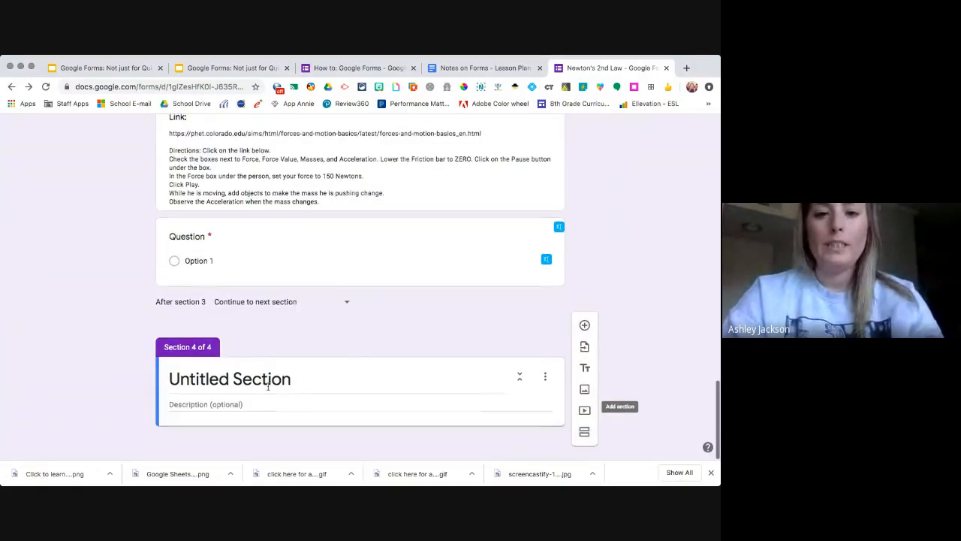
{"action": "left_click", "coordinate": [268, 377]}
{"action": "type", "text": "Apply"}
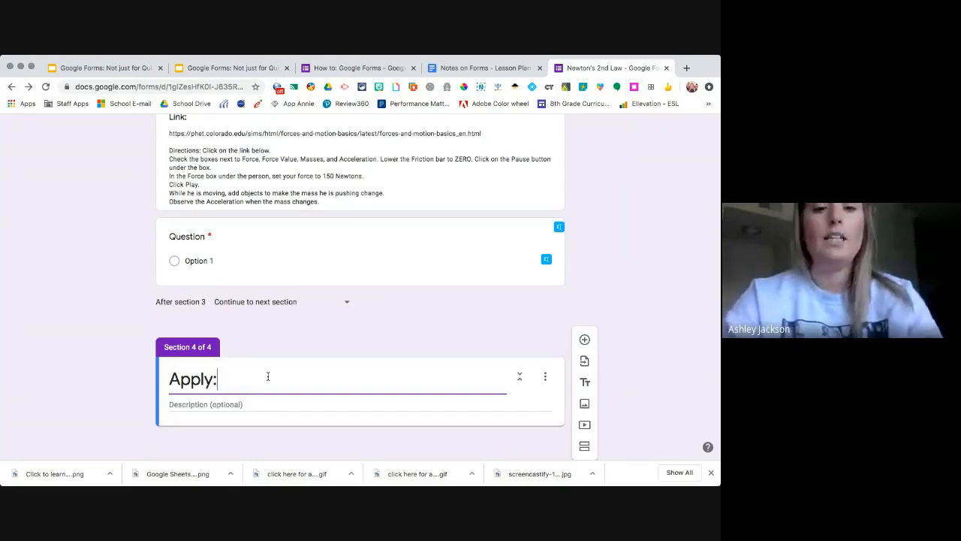
{"action": "left_click", "coordinate": [623, 315]}
{"action": "scroll", "coordinate": [623, 316], "scroll_direction": "down", "scroll_amount": 1}
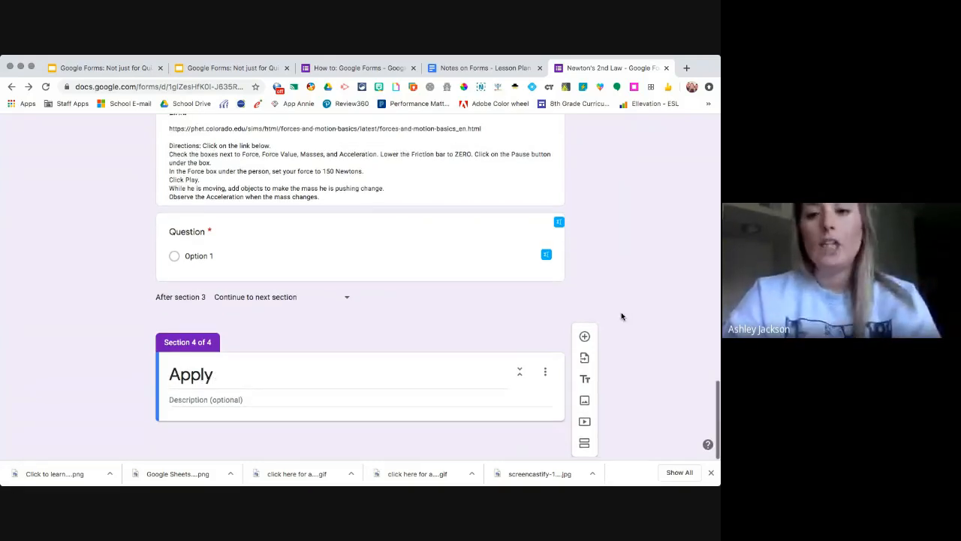
Add a title and description block to the Apply section containing the lesson plan's Quizizz link and directions, separated by a blank line.
{"action": "left_click", "coordinate": [585, 382]}
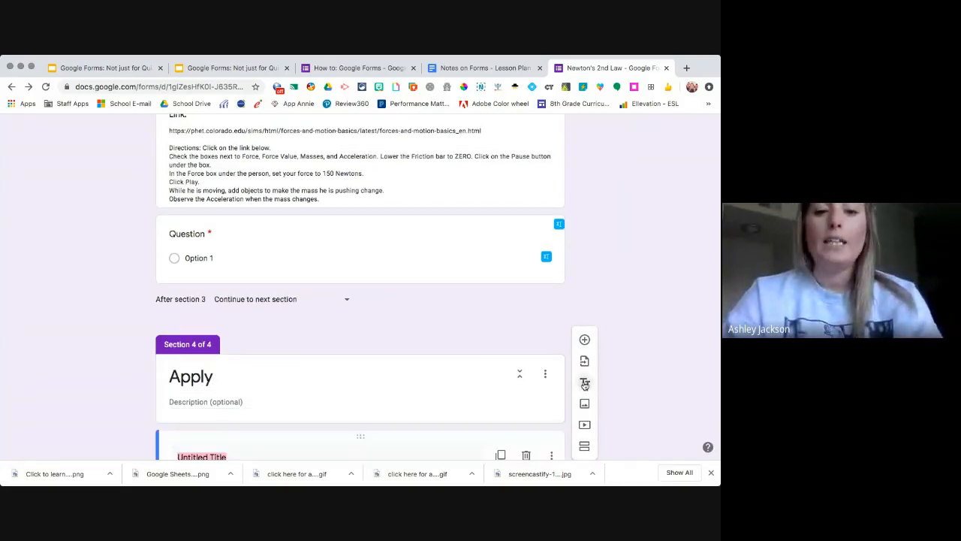
{"action": "left_click", "coordinate": [476, 69]}
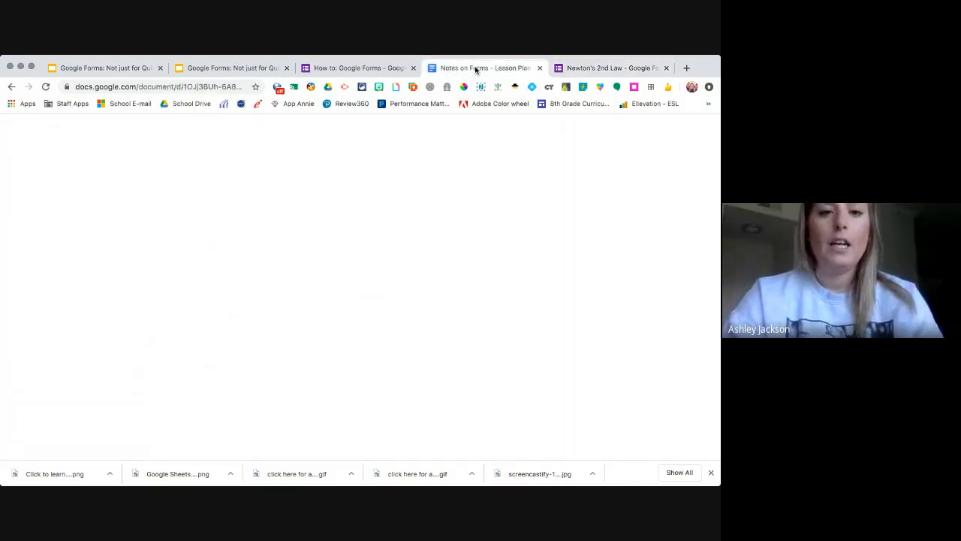
{"action": "scroll", "coordinate": [361, 240], "scroll_direction": "down", "scroll_amount": 5}
{"action": "left_click_drag", "start_coordinate": [352, 248], "coordinate": [143, 237]}
{"action": "key", "text": "ctrl+c"}
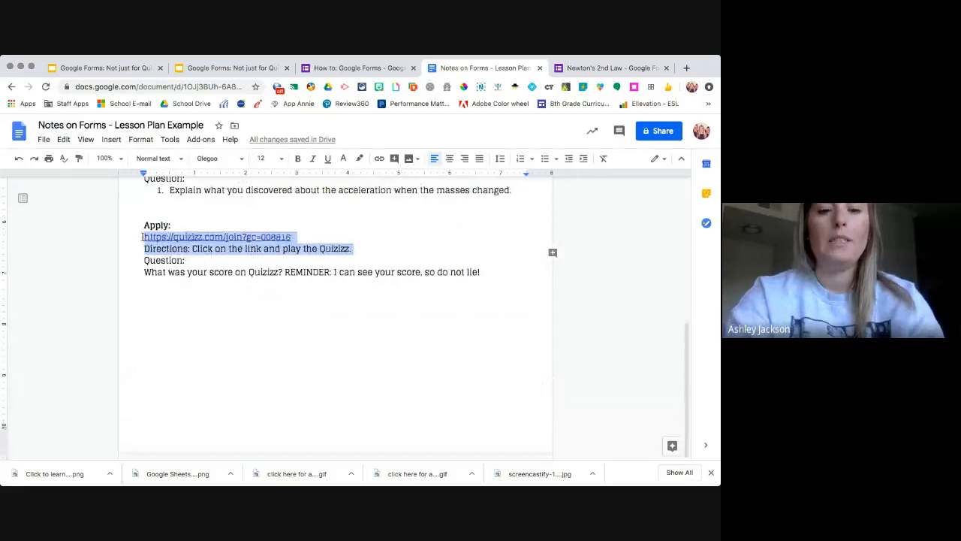
{"action": "left_click", "coordinate": [591, 71]}
{"action": "scroll", "coordinate": [236, 446], "scroll_direction": "down", "scroll_amount": 2}
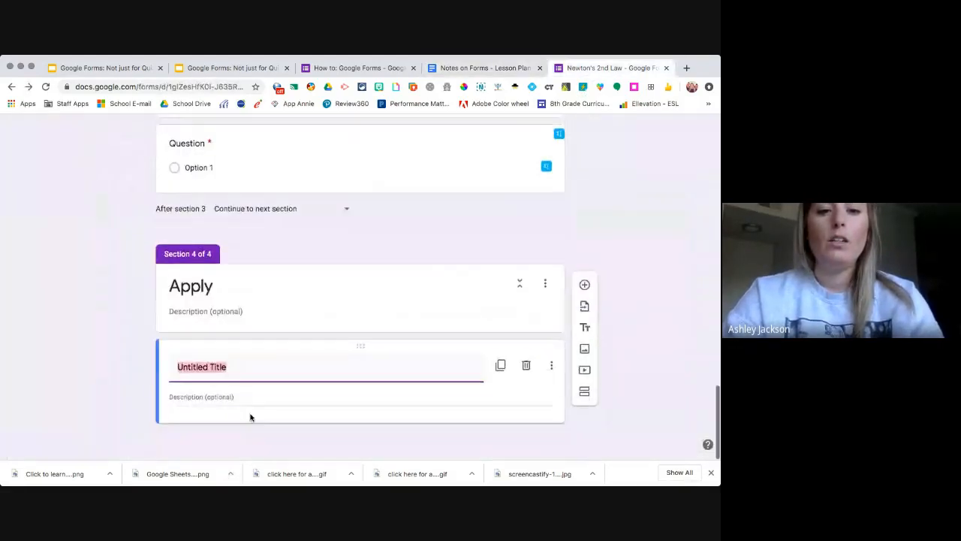
{"action": "left_click", "coordinate": [230, 401]}
{"action": "key", "text": "ctrl+v"}
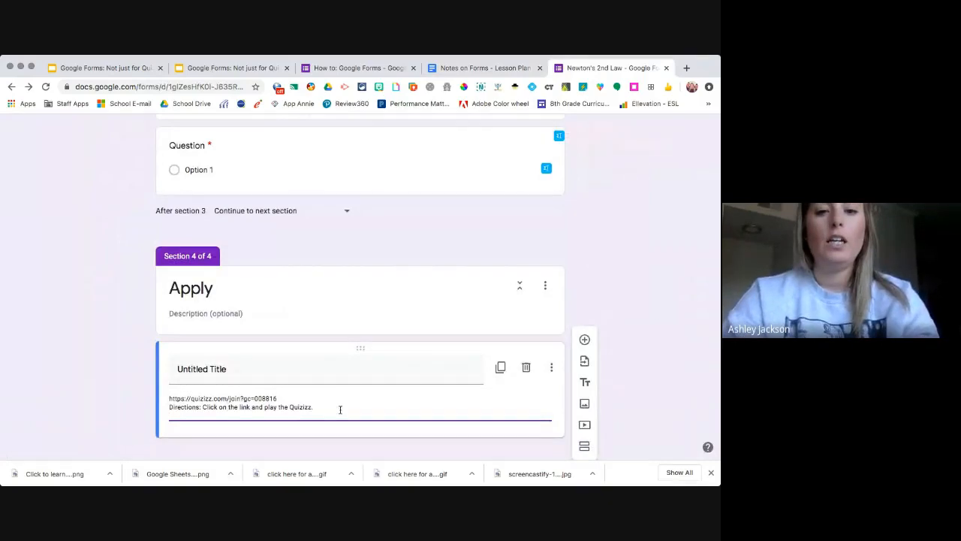
{"action": "left_click", "coordinate": [685, 338]}
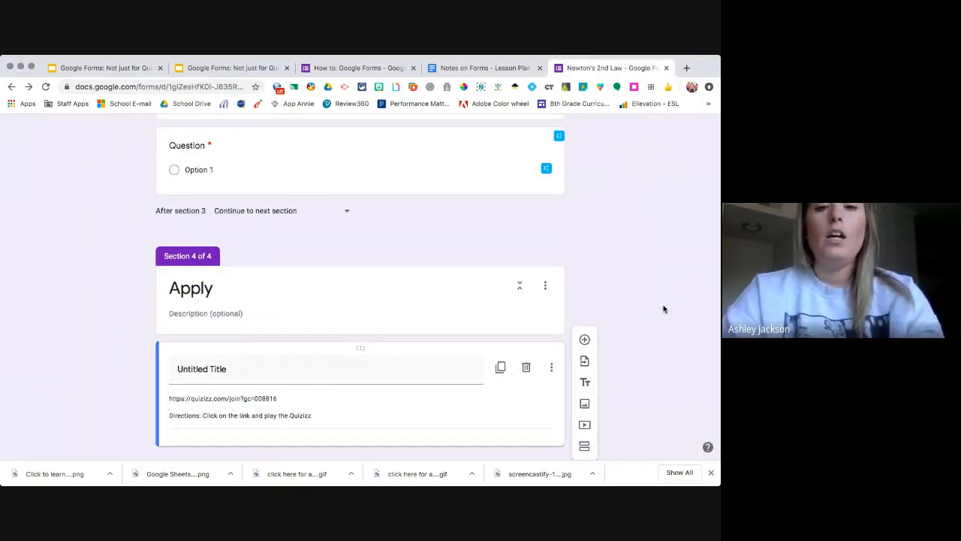
Preview the form and fill in the student details page with "test" for both names and 1st period, continuing to the Intro section.
{"action": "scroll", "coordinate": [635, 353], "scroll_direction": "down", "scroll_amount": 1}
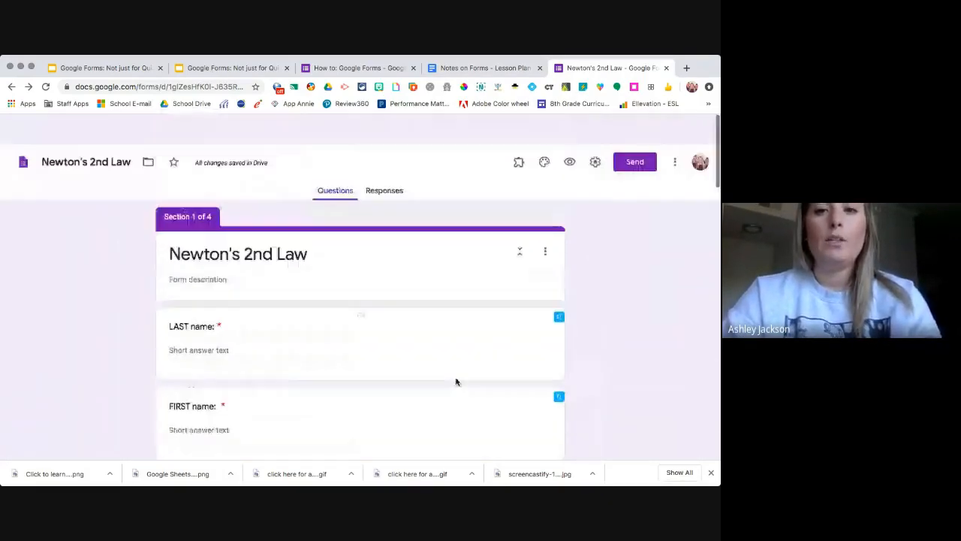
{"action": "scroll", "coordinate": [455, 360], "scroll_direction": "down", "scroll_amount": 1}
{"action": "left_click", "coordinate": [570, 161]}
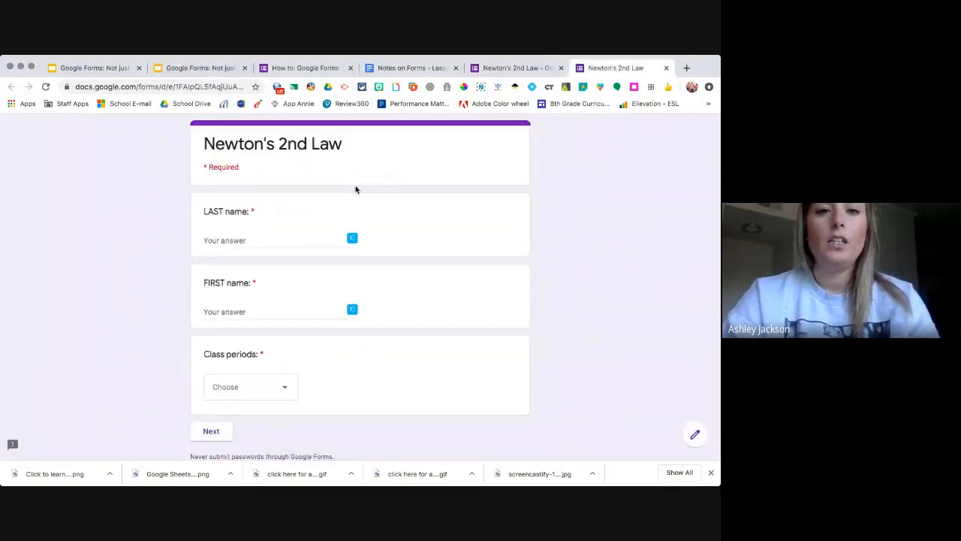
{"action": "left_click", "coordinate": [301, 238]}
{"action": "type", "text": "test"}
{"action": "left_click", "coordinate": [251, 311]}
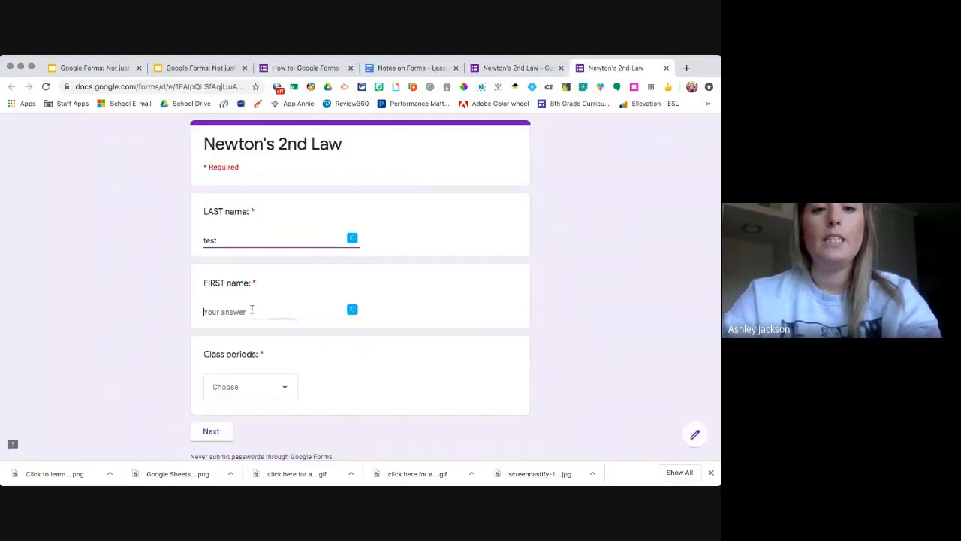
{"action": "type", "text": "test"}
{"action": "left_click", "coordinate": [244, 397]}
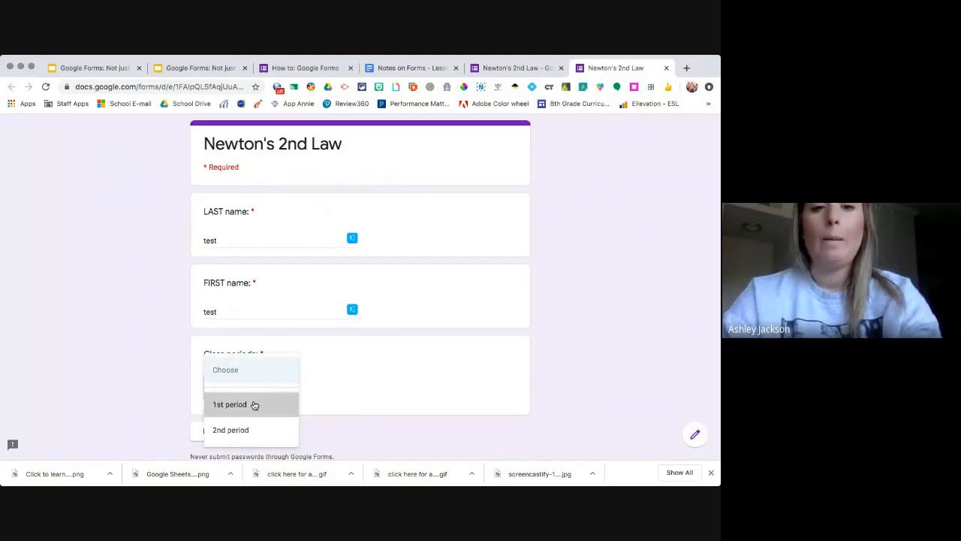
{"action": "left_click", "coordinate": [253, 404]}
{"action": "left_click", "coordinate": [217, 435]}
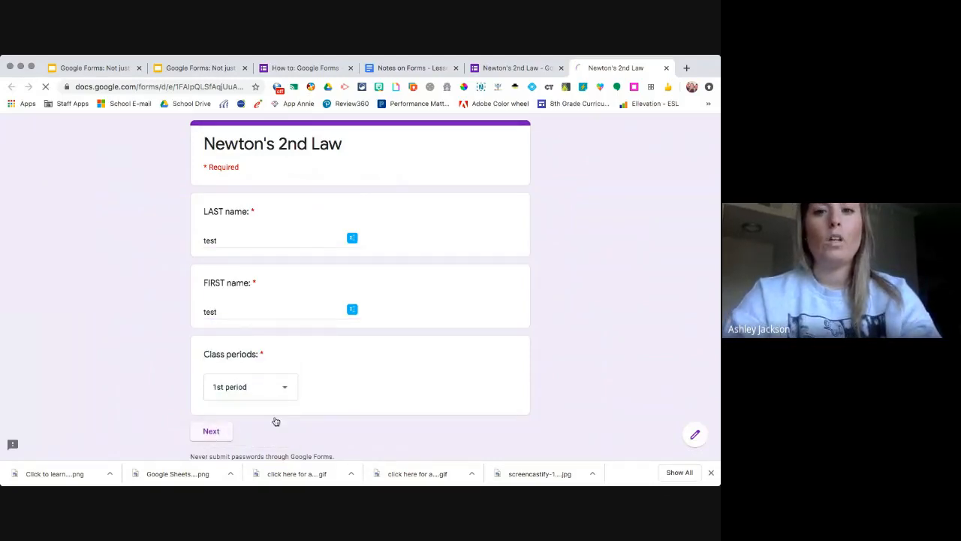
Review the Intro page, answer F=MXA and placeholder text for the chapstick question, continue to the Explain page, and close the preview.
{"action": "scroll", "coordinate": [578, 276], "scroll_direction": "down", "scroll_amount": 1}
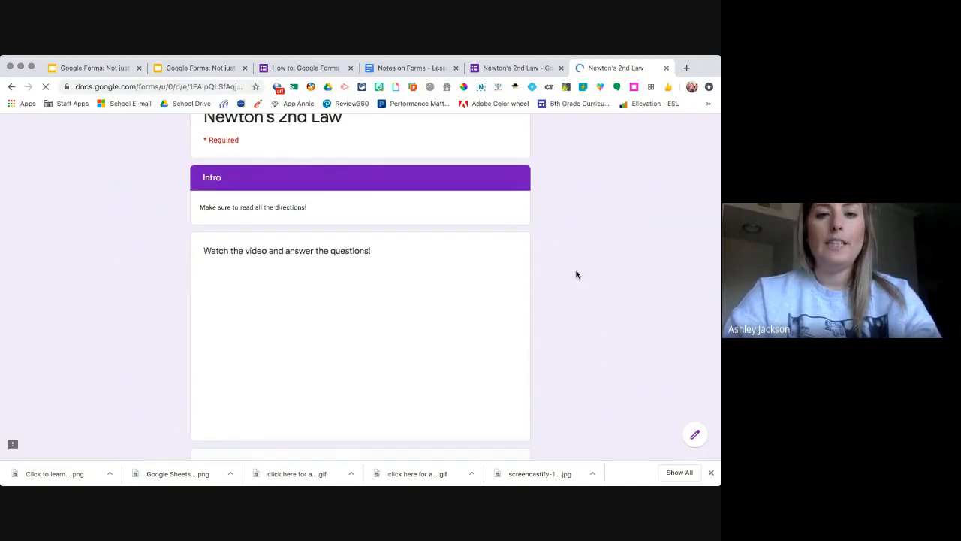
{"action": "scroll", "coordinate": [577, 274], "scroll_direction": "down", "scroll_amount": 3}
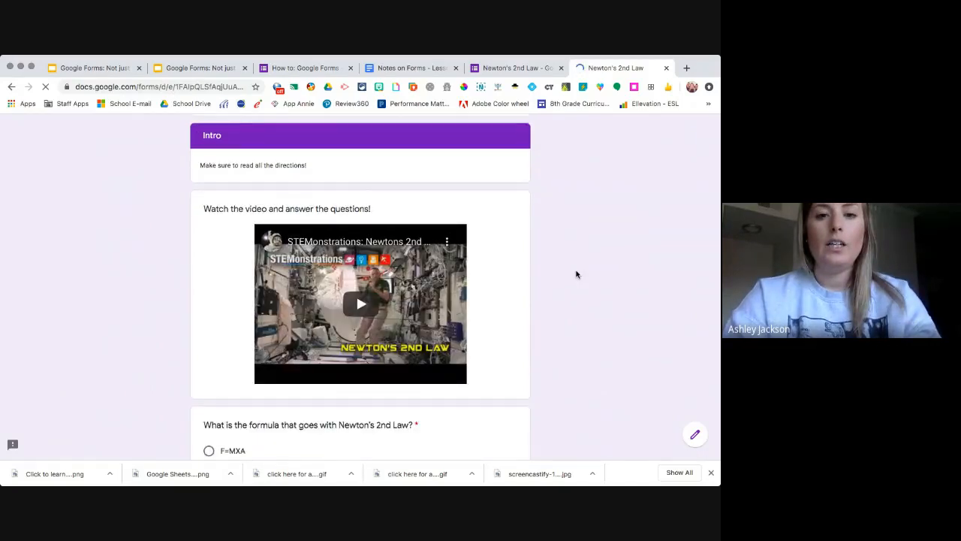
{"action": "scroll", "coordinate": [577, 274], "scroll_direction": "up", "scroll_amount": 2}
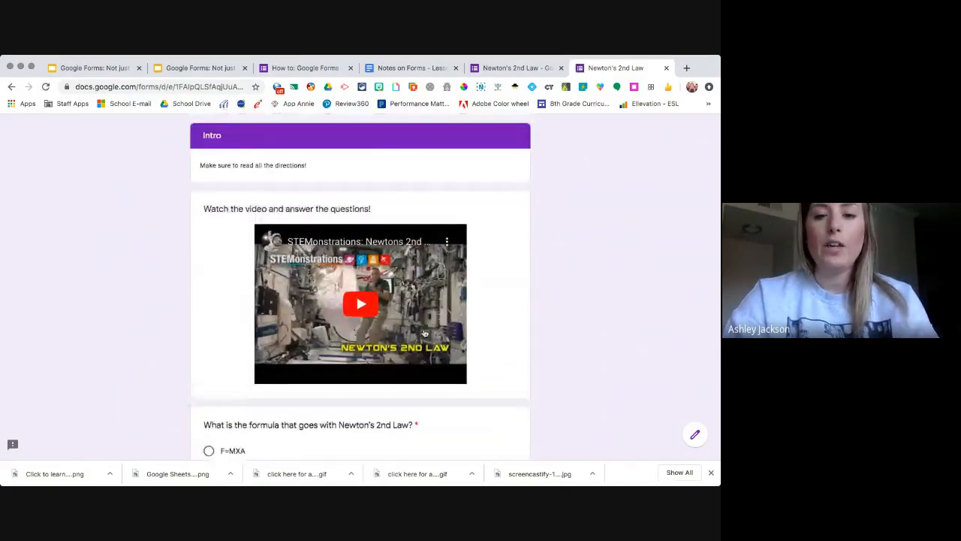
{"action": "scroll", "coordinate": [518, 326], "scroll_direction": "down", "scroll_amount": 5}
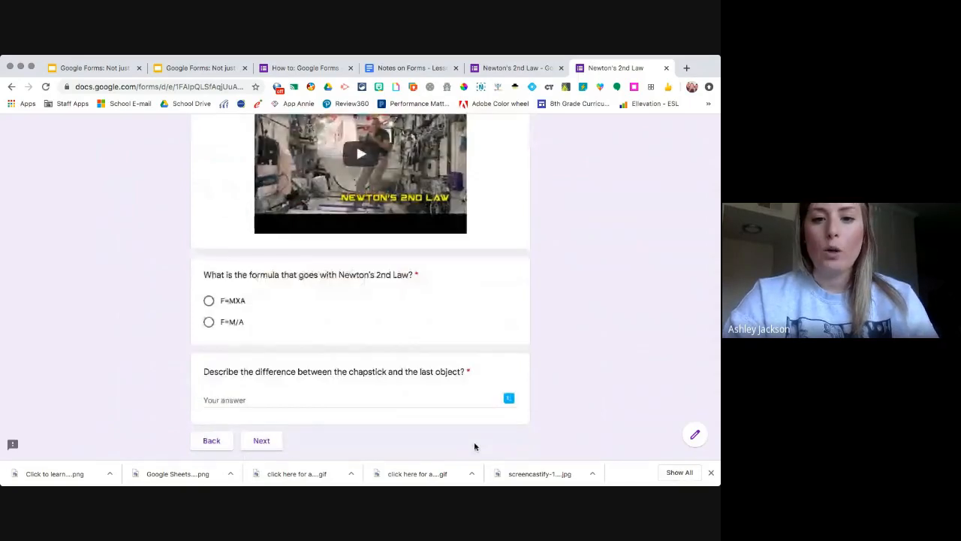
{"action": "left_click", "coordinate": [373, 399]}
{"action": "type", "text": "df;hjds"}
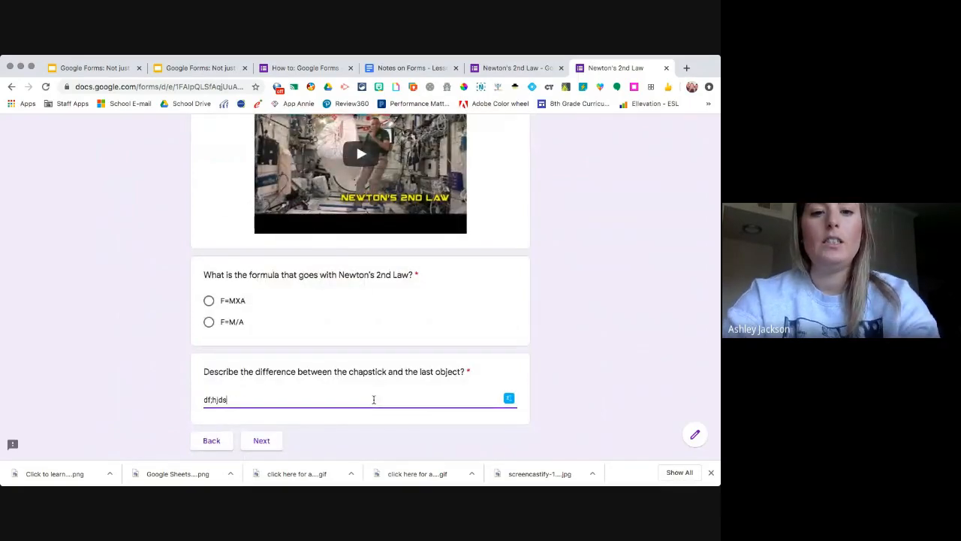
{"action": "type", "text": "f"}
{"action": "left_click", "coordinate": [209, 301]}
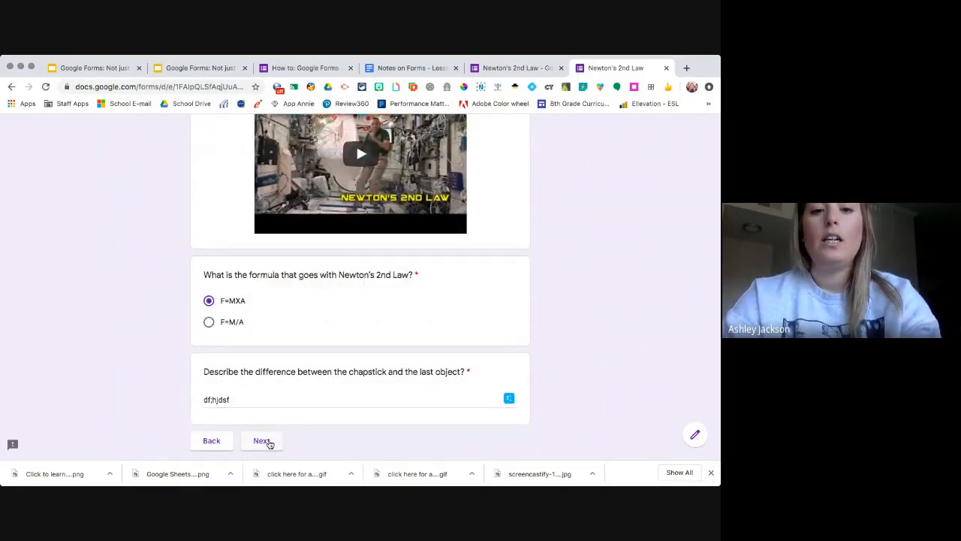
{"action": "left_click", "coordinate": [266, 442]}
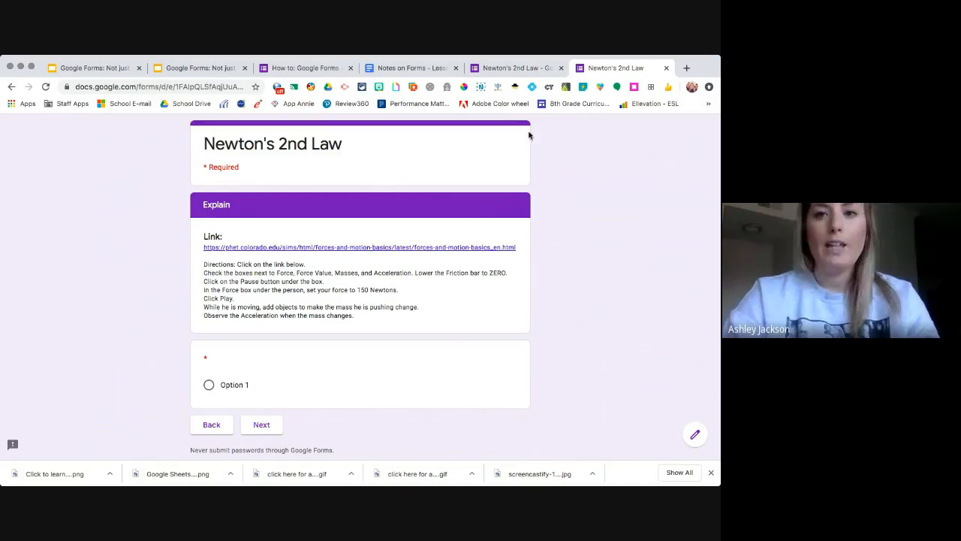
{"action": "left_click", "coordinate": [519, 71]}
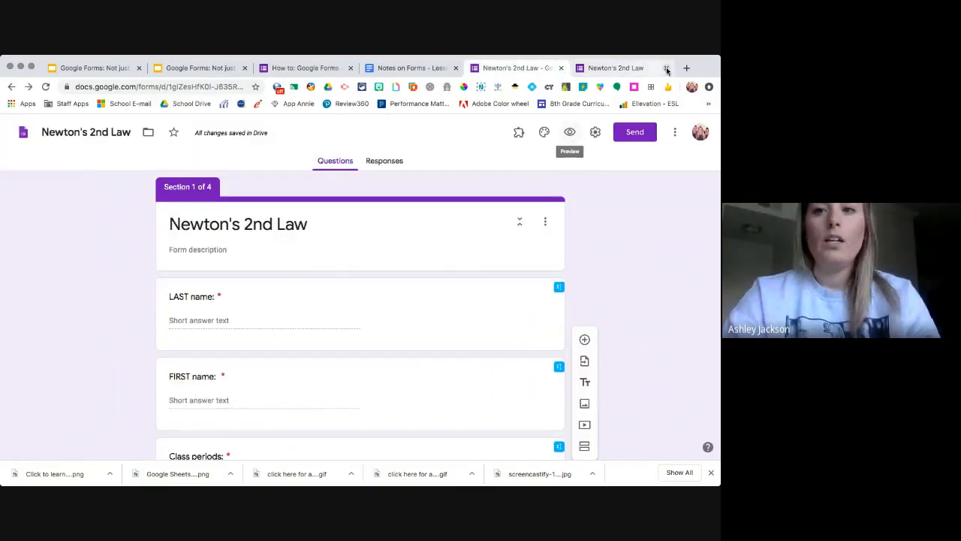
{"action": "left_click", "coordinate": [666, 68]}
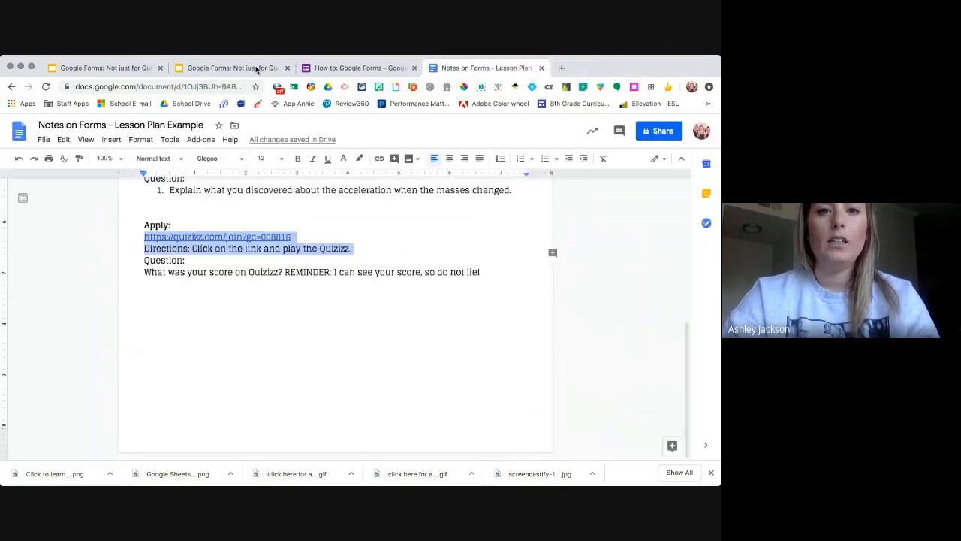
Switch to the Google Forms presentation and go from the 3 ways overview to the Digital Lockouts/Checking Answers slide.
{"action": "left_click", "coordinate": [258, 69]}
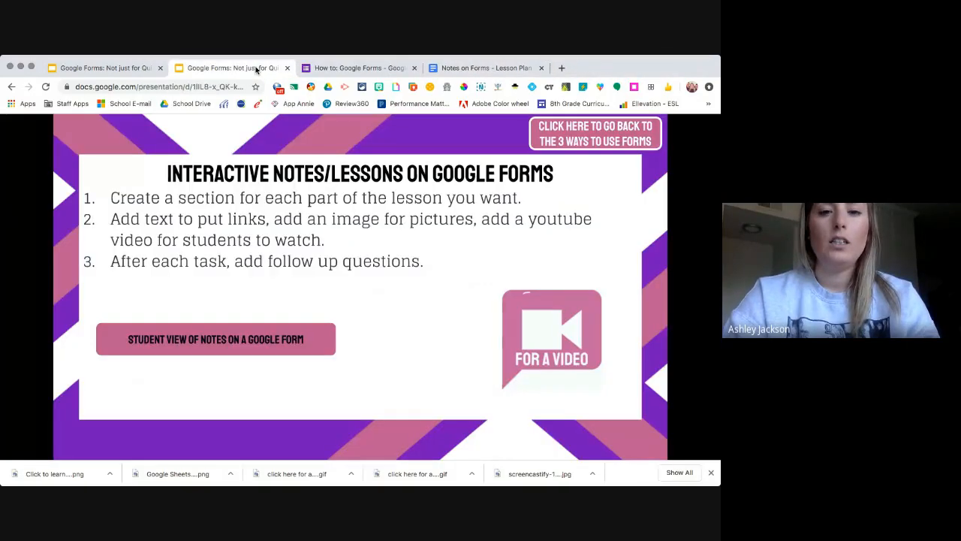
{"action": "left_click", "coordinate": [604, 142]}
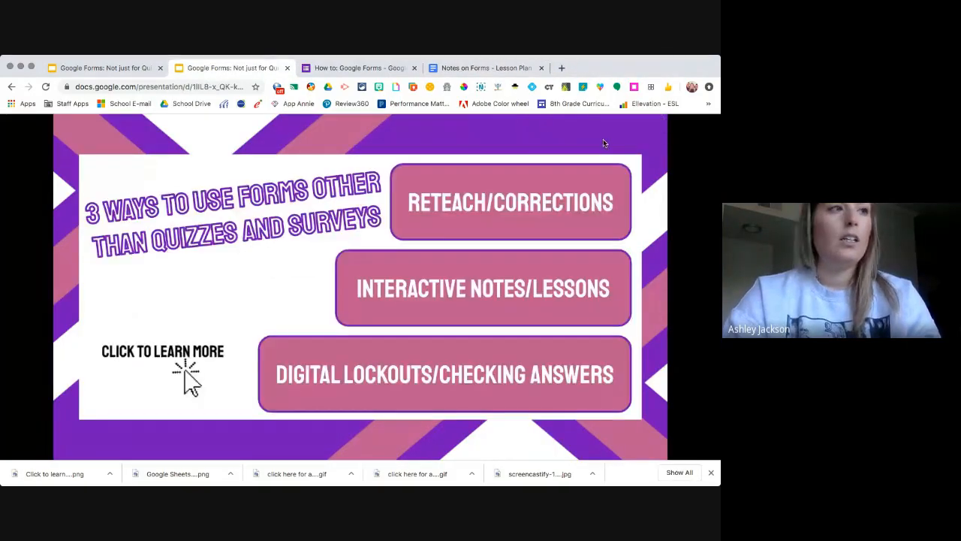
{"action": "left_click", "coordinate": [431, 391]}
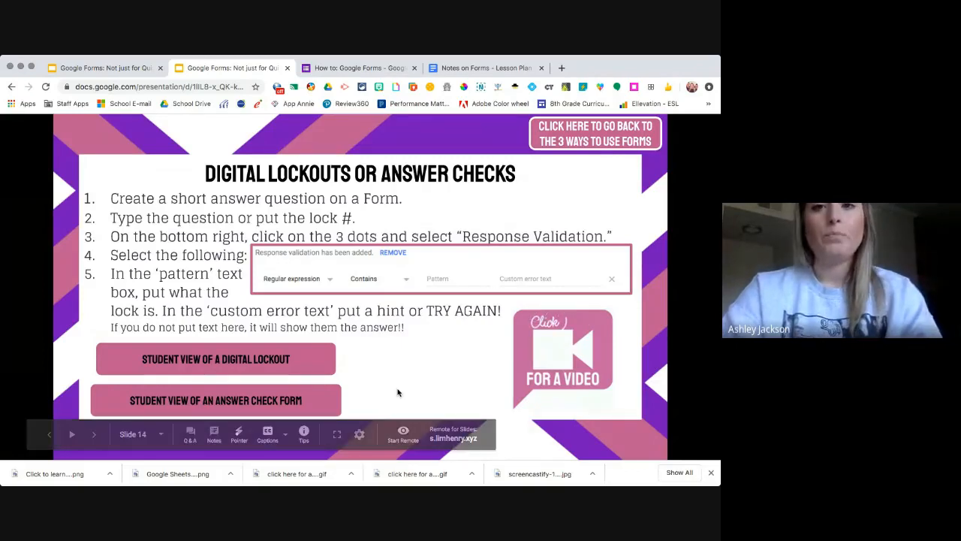
Create a new blank Google Form in a new browser tab using forms.new.
{"action": "left_click", "coordinate": [561, 68]}
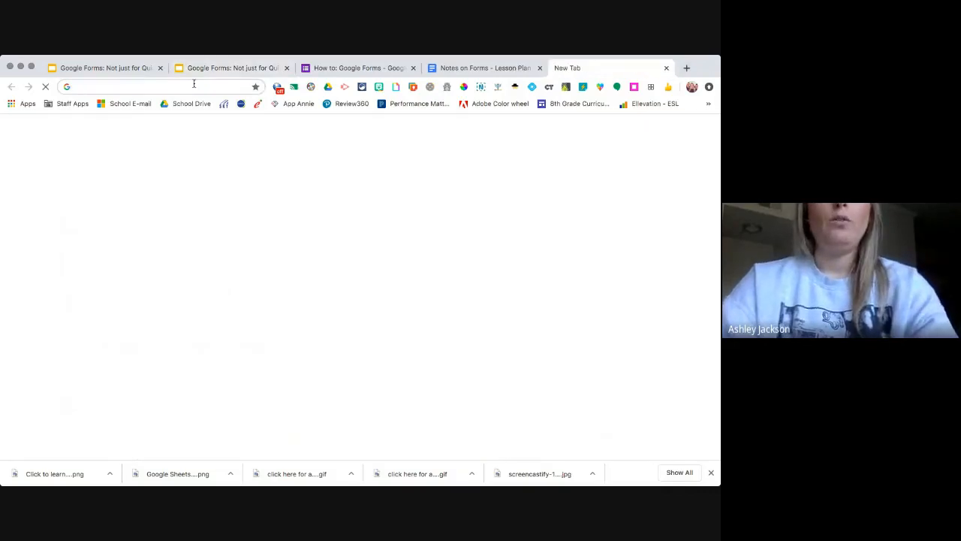
{"action": "type", "text": "flipgrid.com"}
{"action": "key", "text": "Return"}
{"action": "type", "text": "orm"}
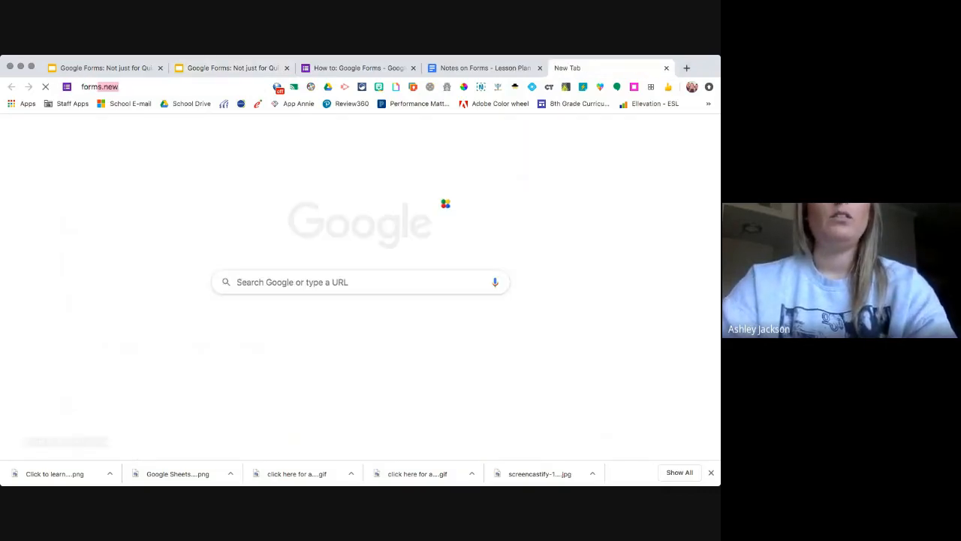
{"action": "type", "text": "s"}
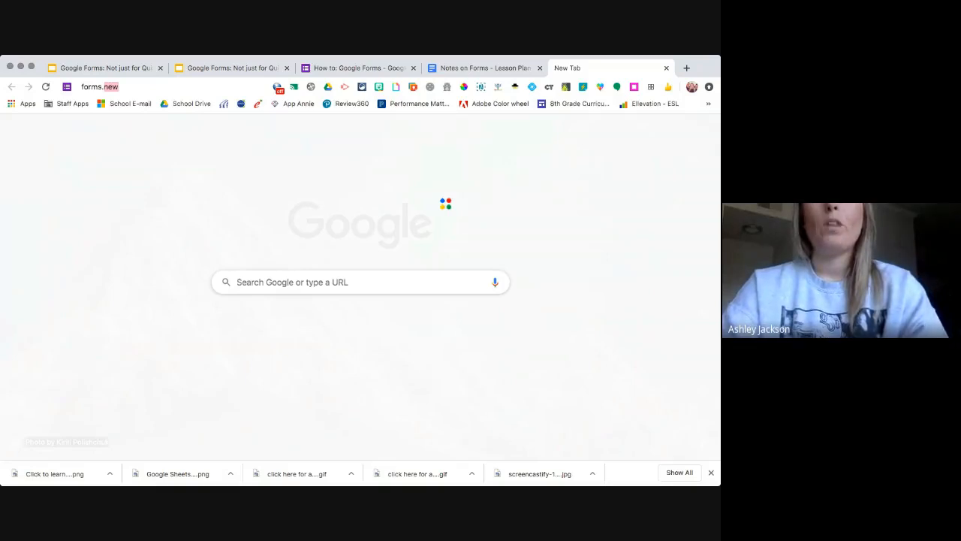
{"action": "key", "text": "Return"}
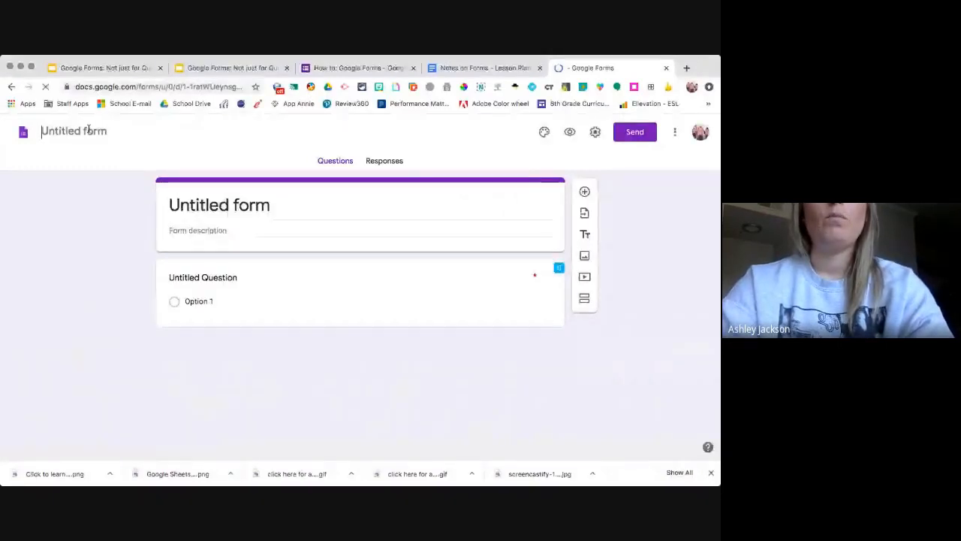
Name the new form "lockouts".
{"action": "type", "text": "lock"}
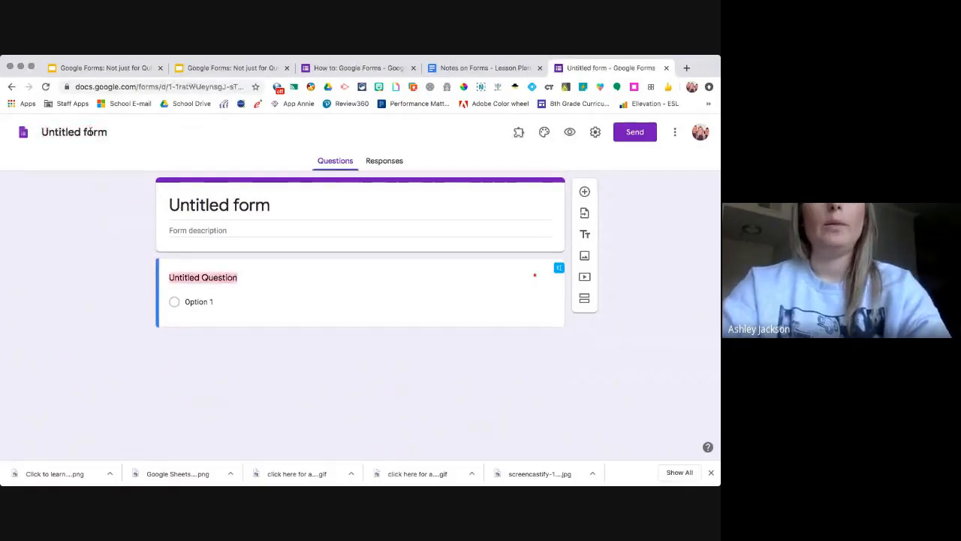
{"action": "left_click", "coordinate": [88, 133]}
{"action": "type", "text": "lockouts"}
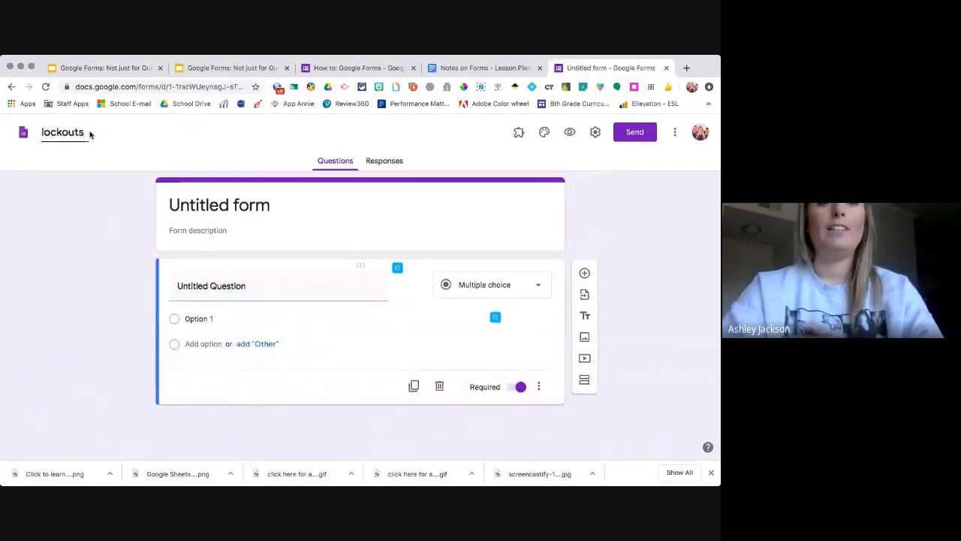
{"action": "left_click", "coordinate": [94, 247]}
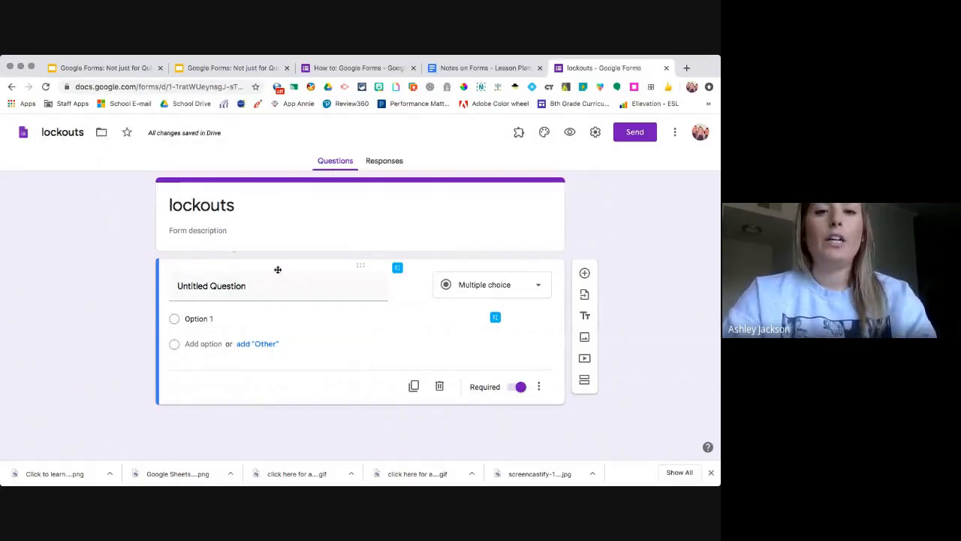
Title the first question "Lock #1" and make it a short answer question with response validation shown.
{"action": "mouse_move", "coordinate": [300, 279]}
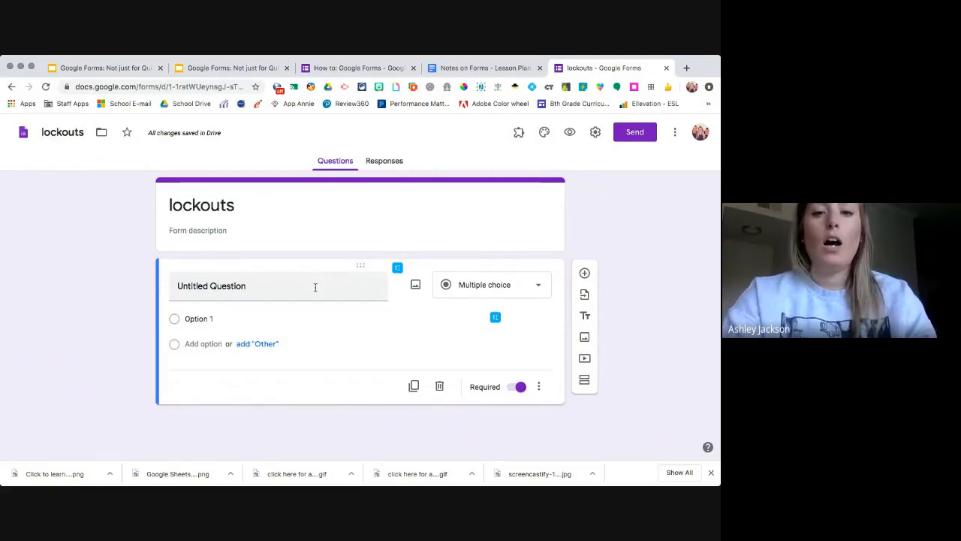
{"action": "left_click", "coordinate": [344, 291]}
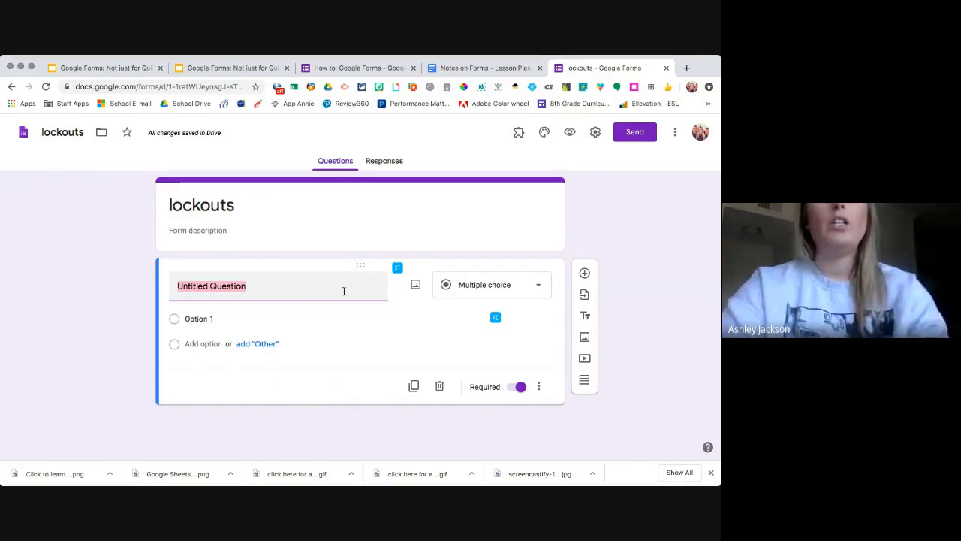
{"action": "type", "text": "Lock #1"}
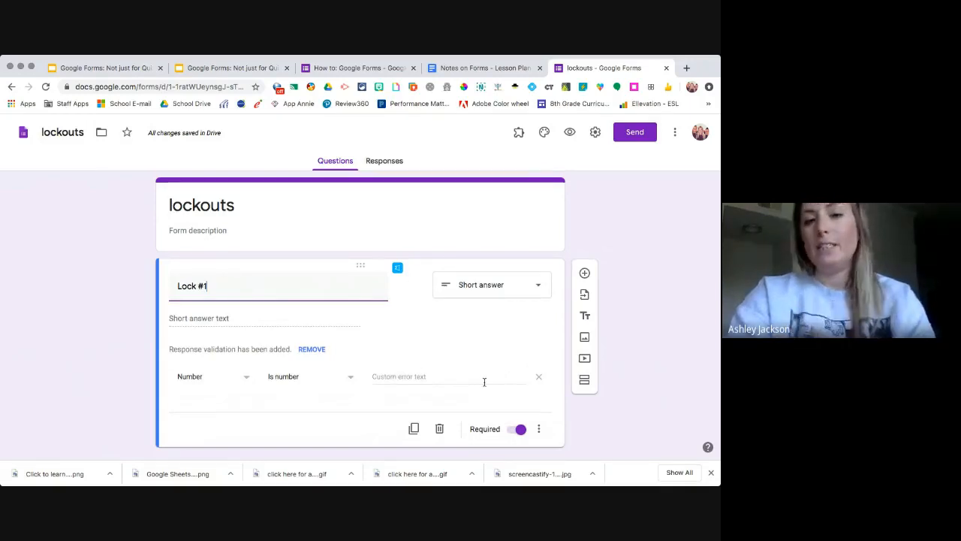
{"action": "left_click", "coordinate": [539, 430]}
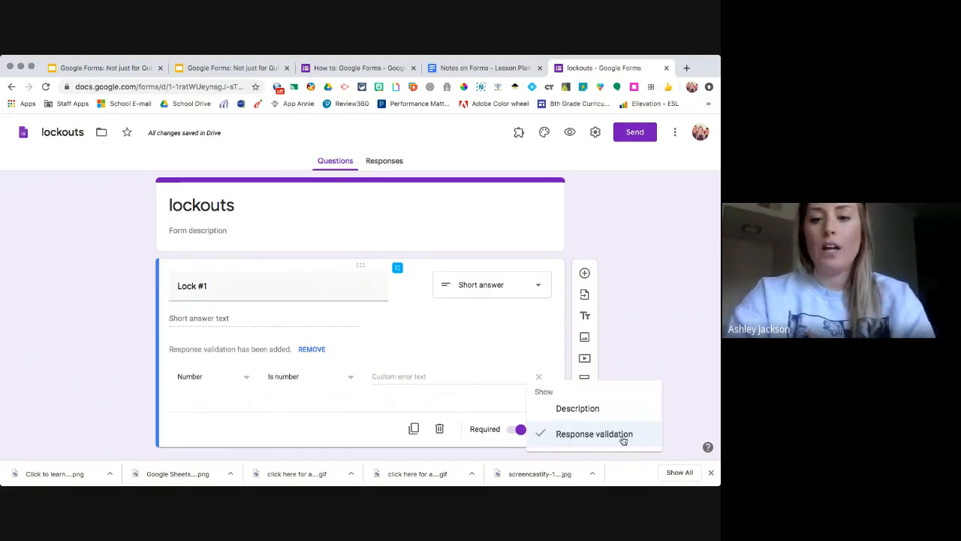
{"action": "left_click", "coordinate": [625, 360]}
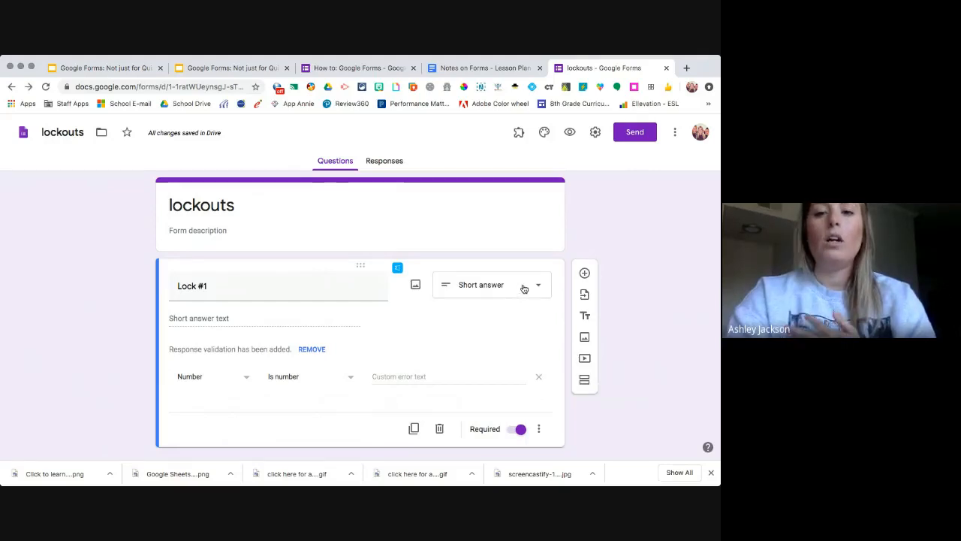
Set the response validation of Lock #1 to Regular expression with the Matches condition.
{"action": "left_click", "coordinate": [522, 287]}
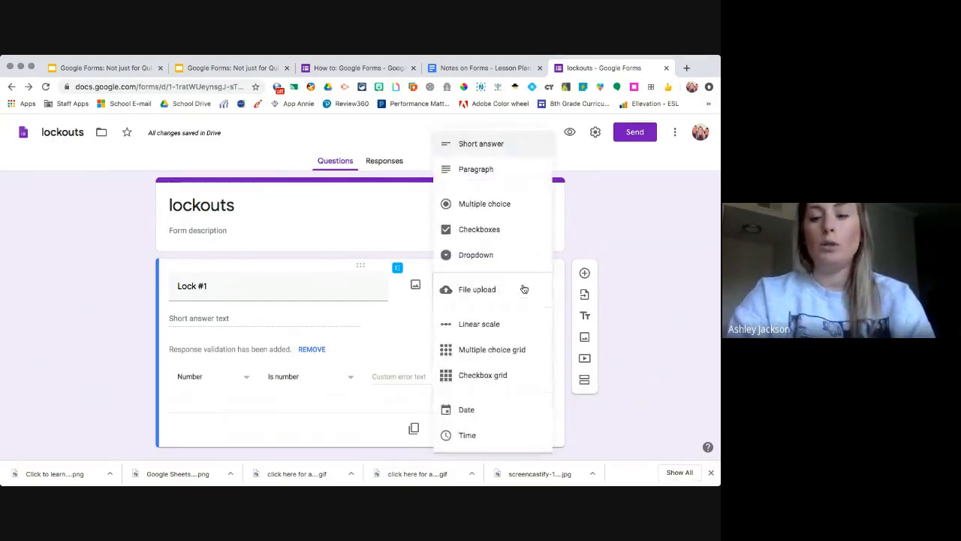
{"action": "left_click", "coordinate": [634, 246]}
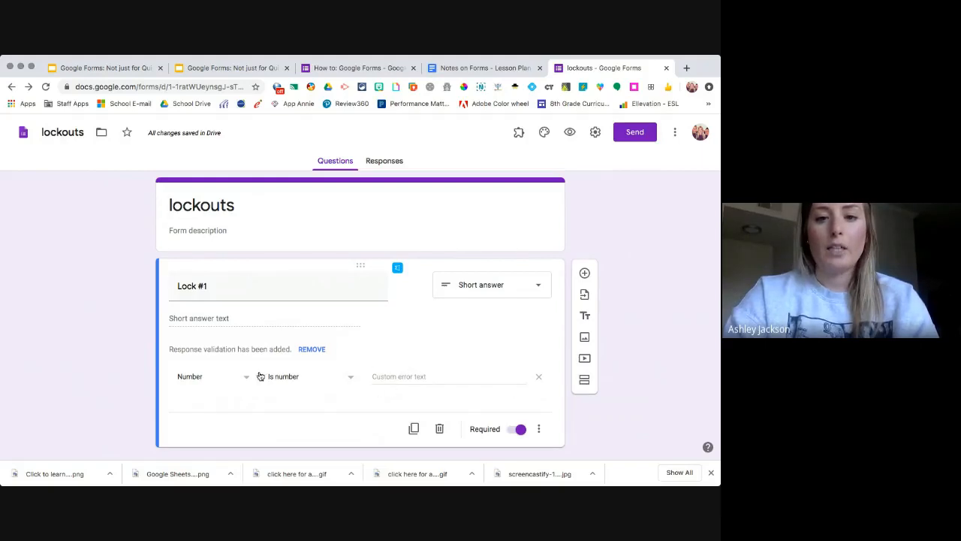
{"action": "left_click", "coordinate": [228, 380]}
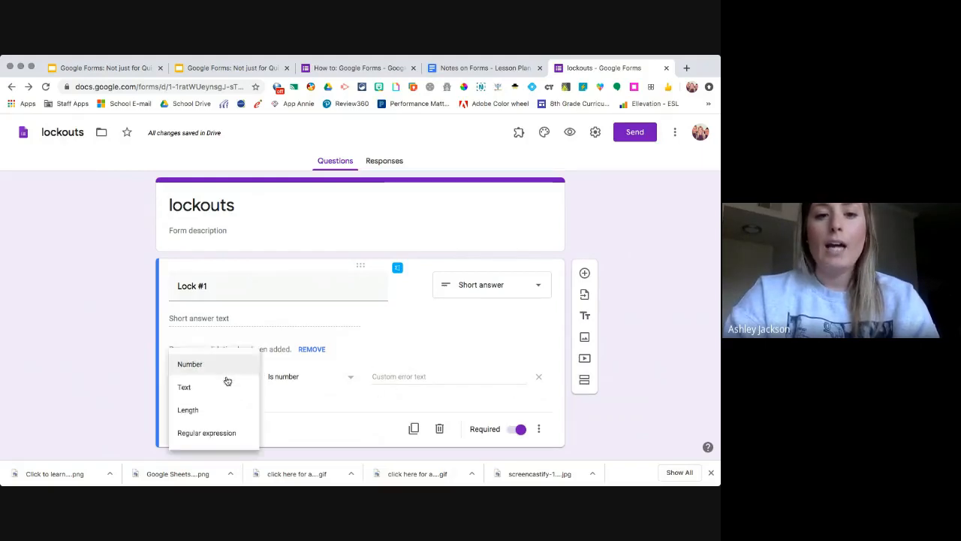
{"action": "left_click", "coordinate": [196, 434]}
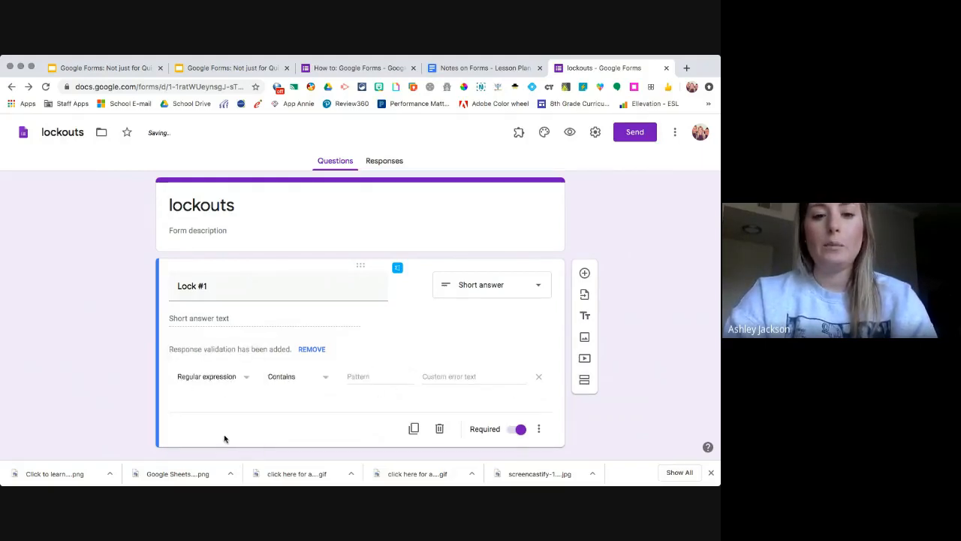
{"action": "left_click", "coordinate": [315, 380]}
{"action": "left_click", "coordinate": [303, 410]}
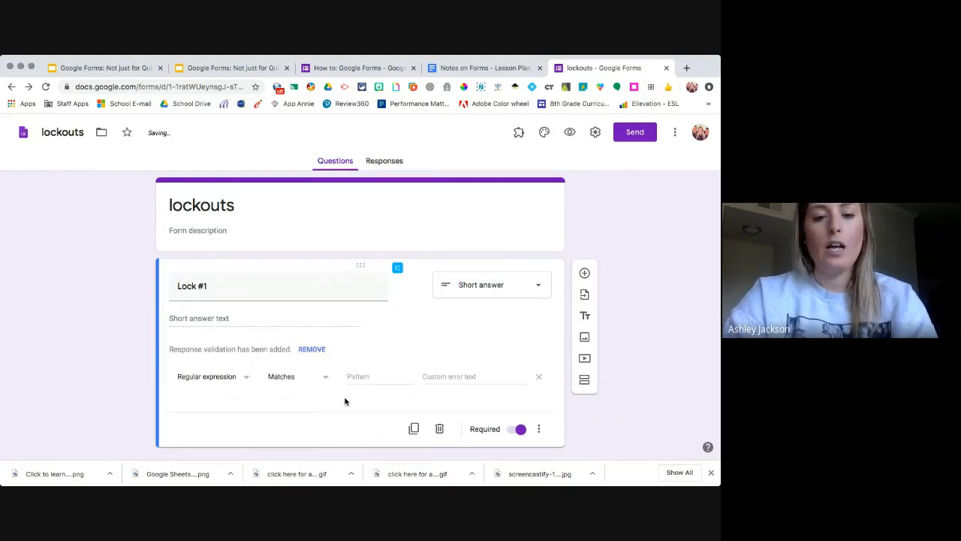
Try Number validation with Equal to and Is number on Lock #1, and return it to Regular expression, Matches.
{"action": "left_click", "coordinate": [232, 383]}
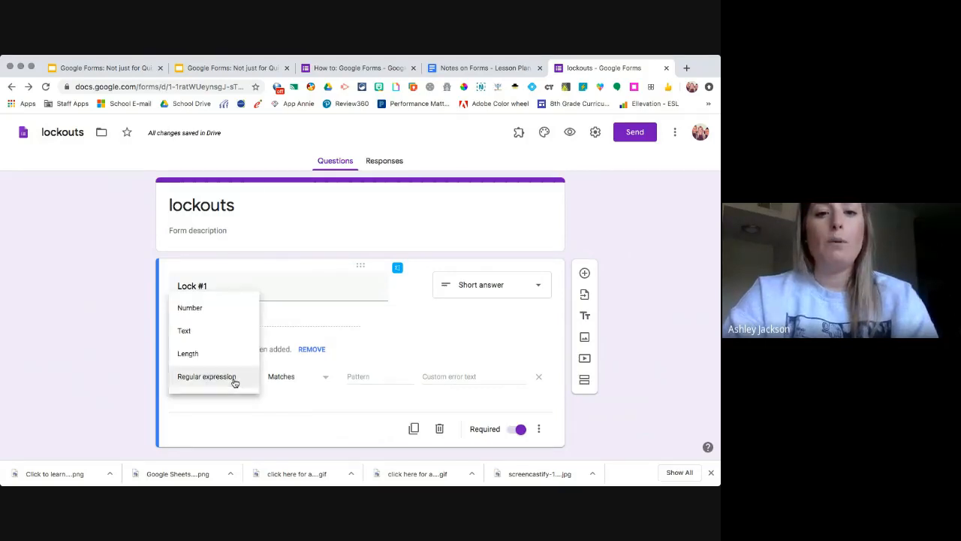
{"action": "left_click", "coordinate": [221, 311]}
{"action": "left_click", "coordinate": [283, 383]}
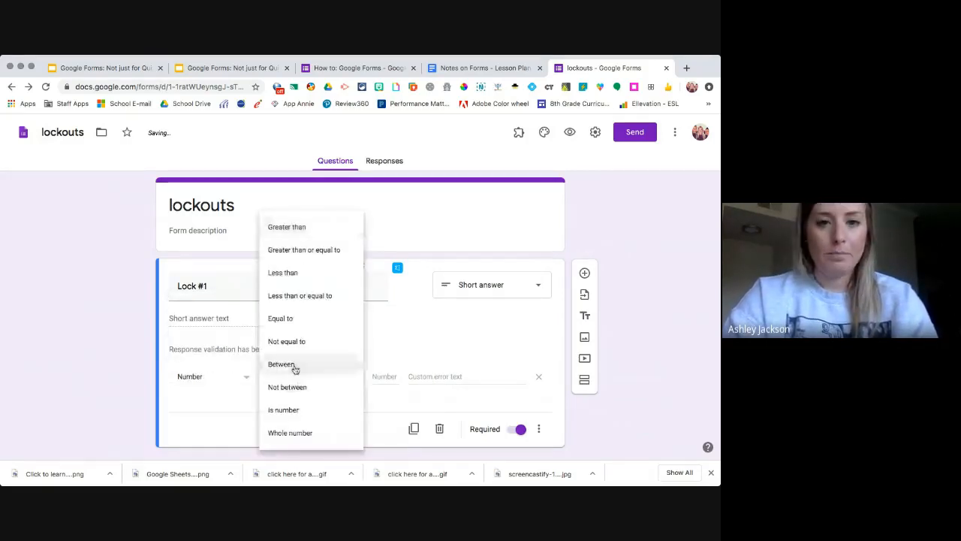
{"action": "left_click", "coordinate": [299, 319]}
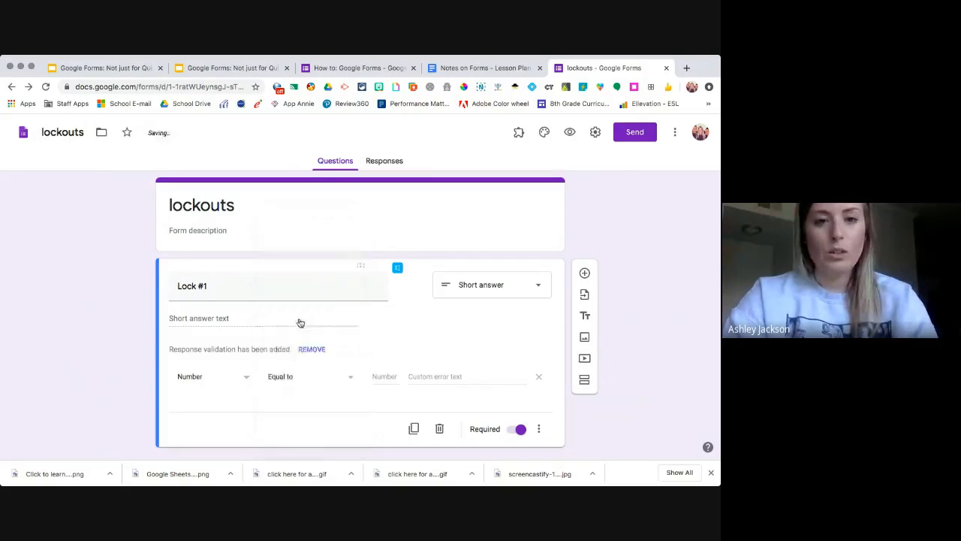
{"action": "left_click", "coordinate": [302, 381]}
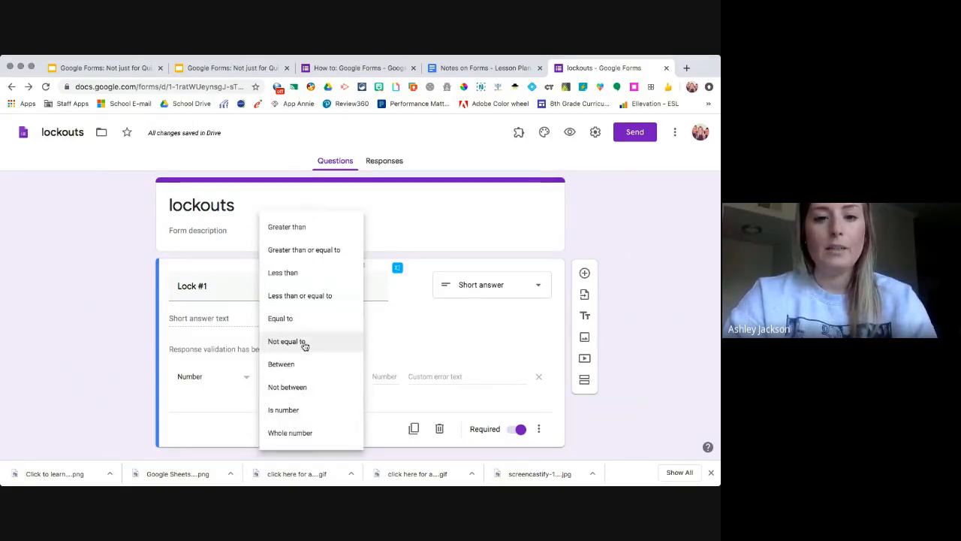
{"action": "left_click", "coordinate": [302, 409]}
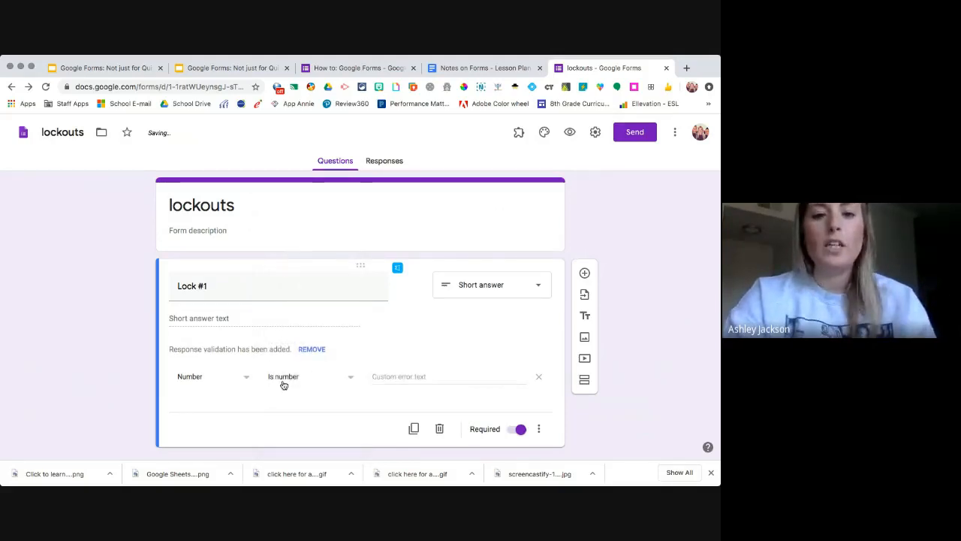
{"action": "left_click", "coordinate": [282, 382]}
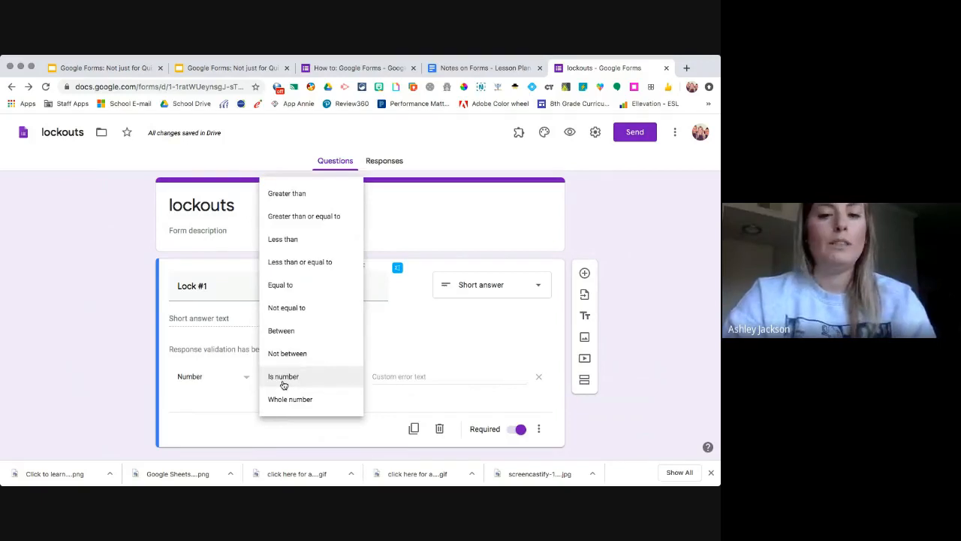
{"action": "left_click", "coordinate": [246, 381]}
{"action": "left_click", "coordinate": [226, 432]}
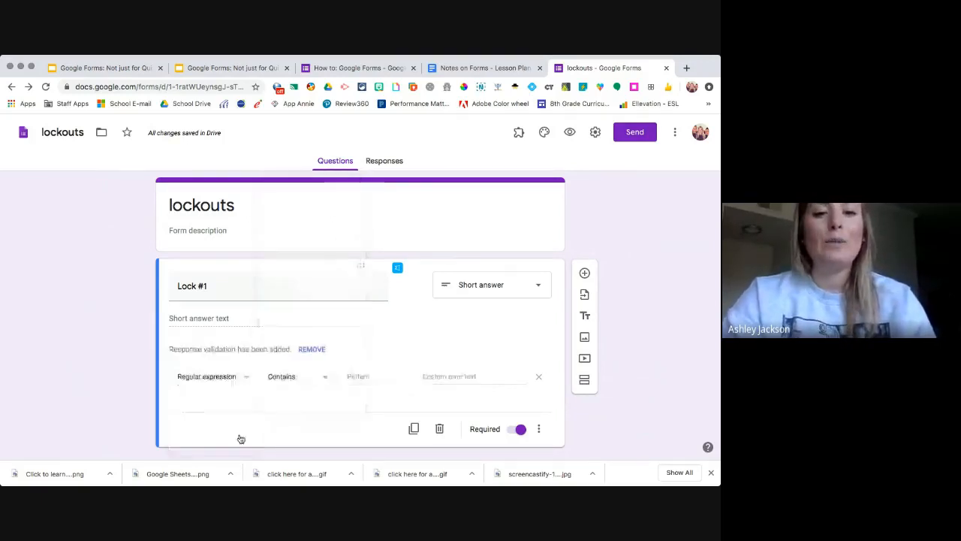
{"action": "left_click", "coordinate": [316, 382]}
{"action": "left_click", "coordinate": [302, 409]}
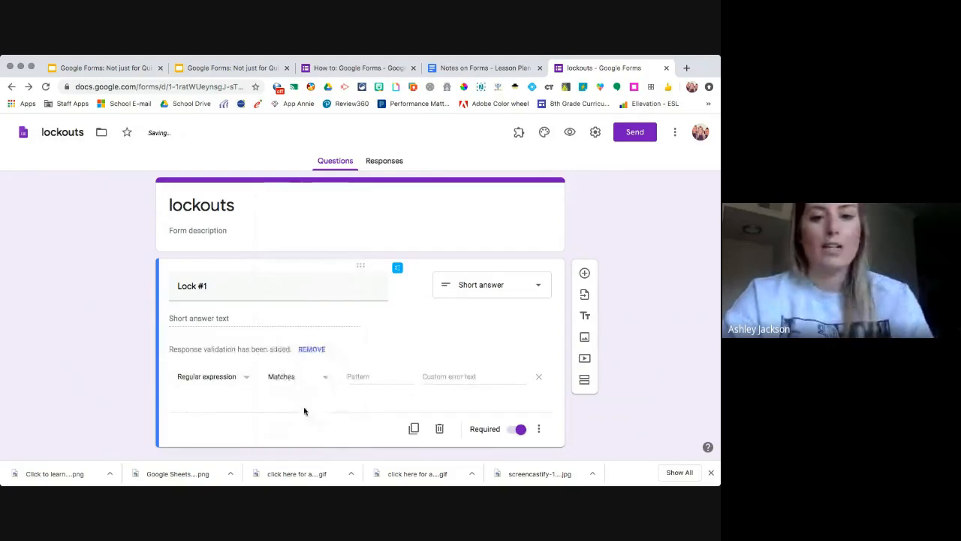
Make 123 the required pattern for Lock #1 and set its custom error text to "Try Again!".
{"action": "left_click", "coordinate": [365, 376]}
{"action": "type", "text": "123"}
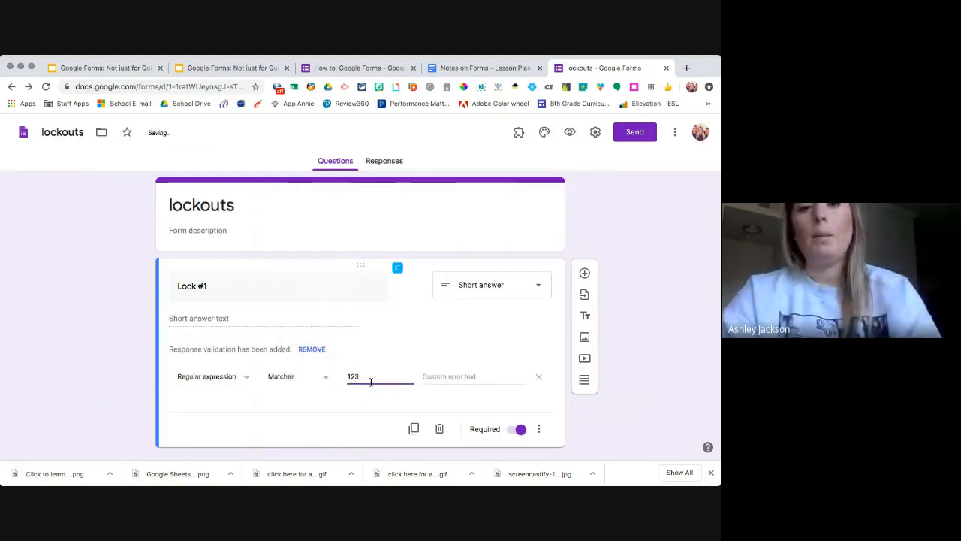
{"action": "left_click", "coordinate": [468, 376]}
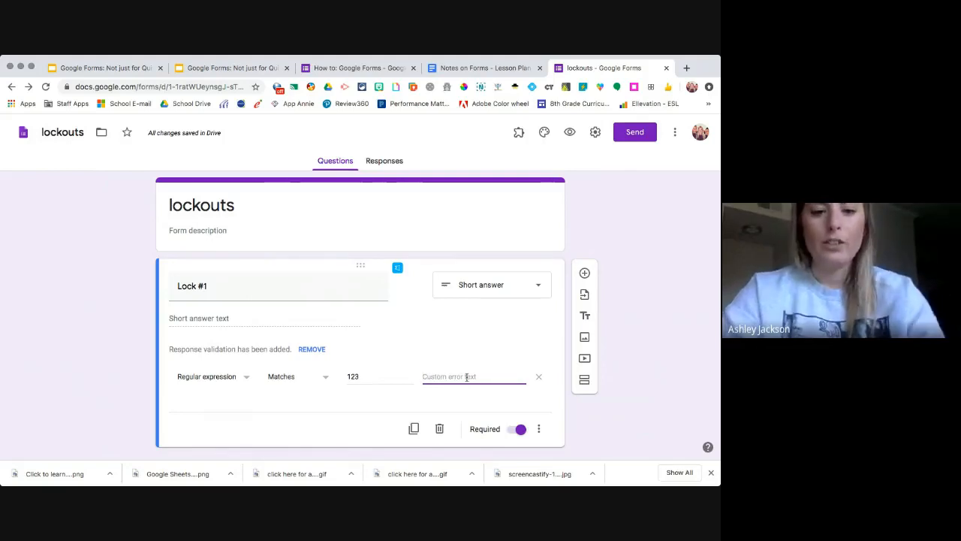
{"action": "type", "text": "Try Again!"}
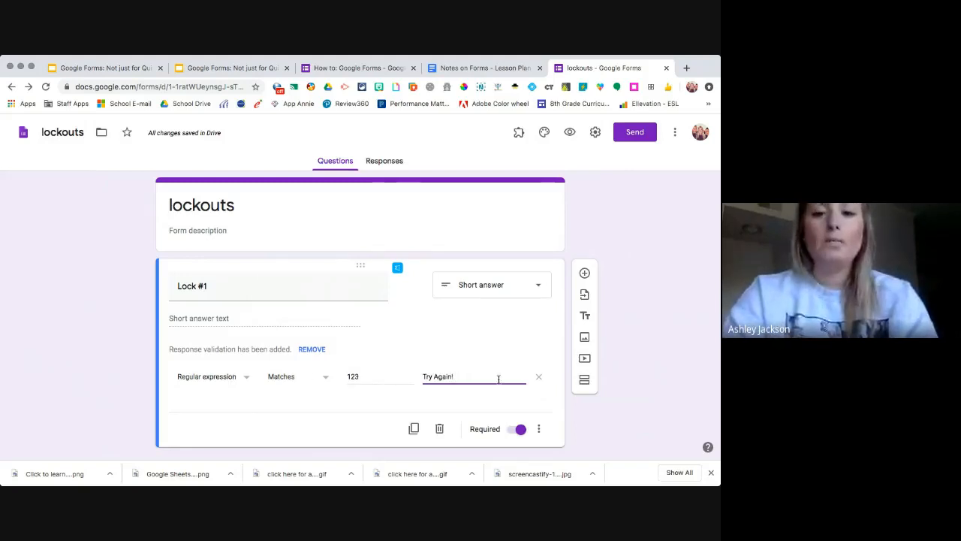
Show a description on Lock #1 and fill it with "3 Digit Number Lock".
{"action": "left_click", "coordinate": [540, 430]}
{"action": "left_click", "coordinate": [595, 410]}
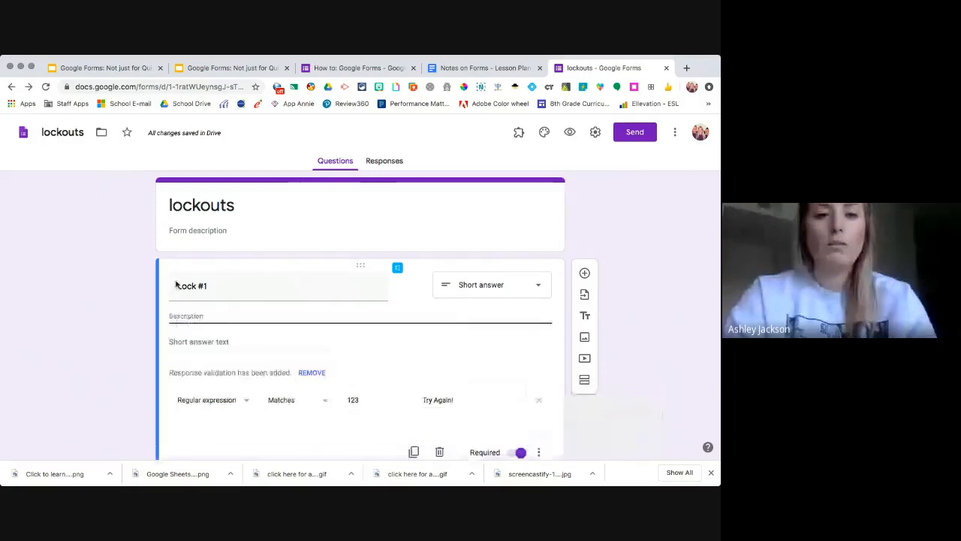
{"action": "left_click", "coordinate": [205, 316]}
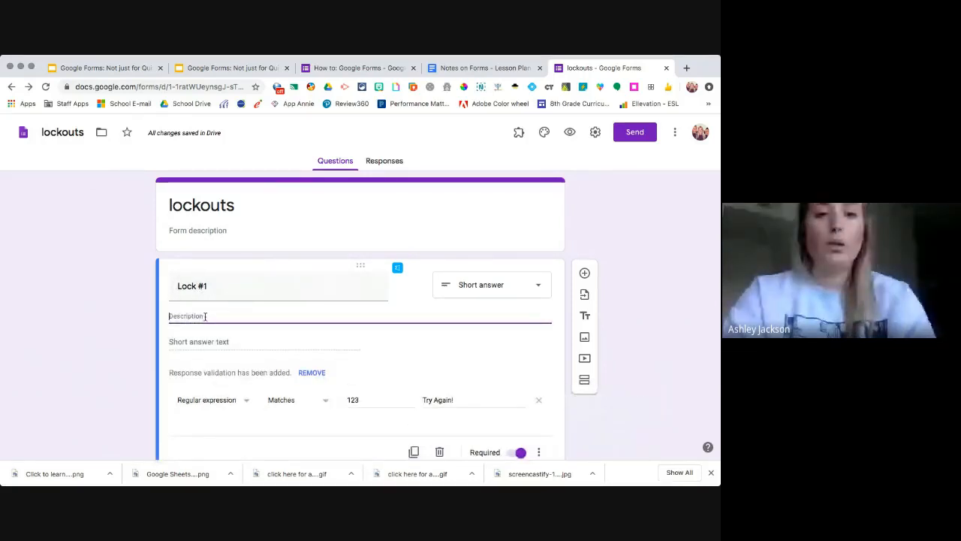
{"action": "type", "text": "3 Digit"}
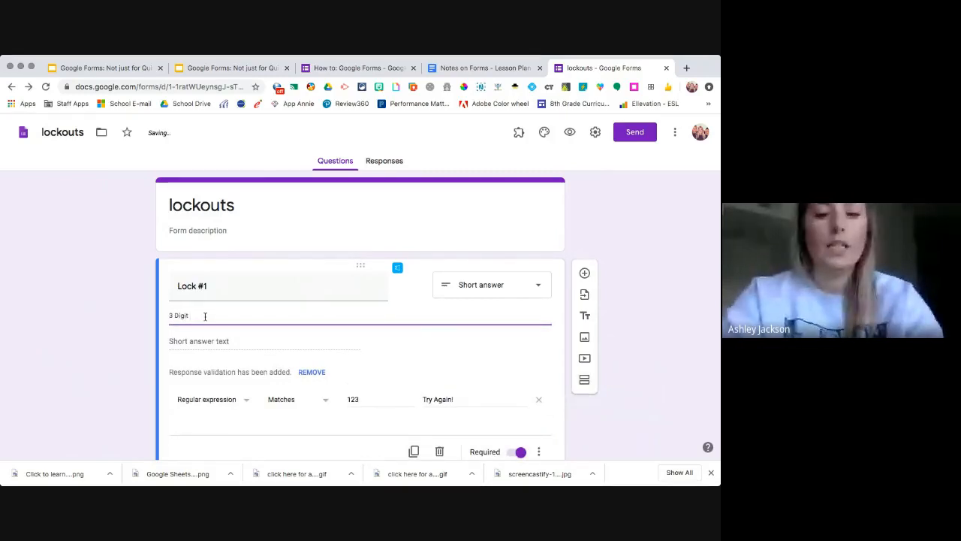
{"action": "type", "text": " Number Lock"}
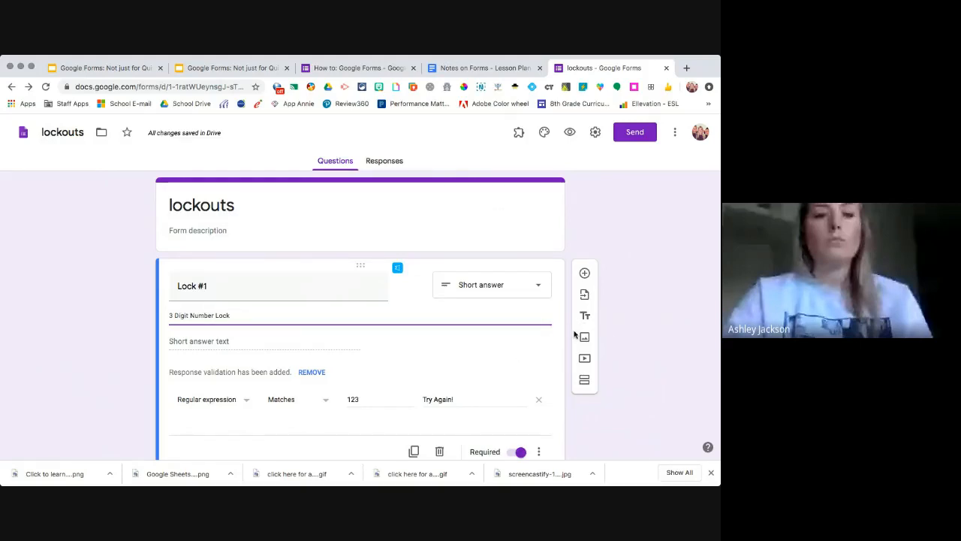
{"action": "left_click", "coordinate": [646, 303]}
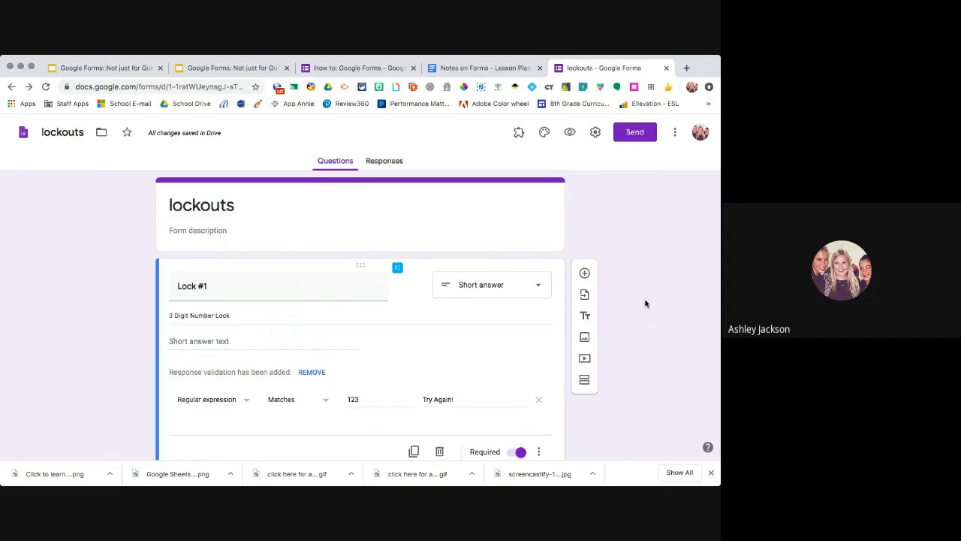
Add a second question below Lock #1 titled "Newton's 2nd Law; Acceleration first".
{"action": "scroll", "coordinate": [646, 304], "scroll_direction": "down", "scroll_amount": 1}
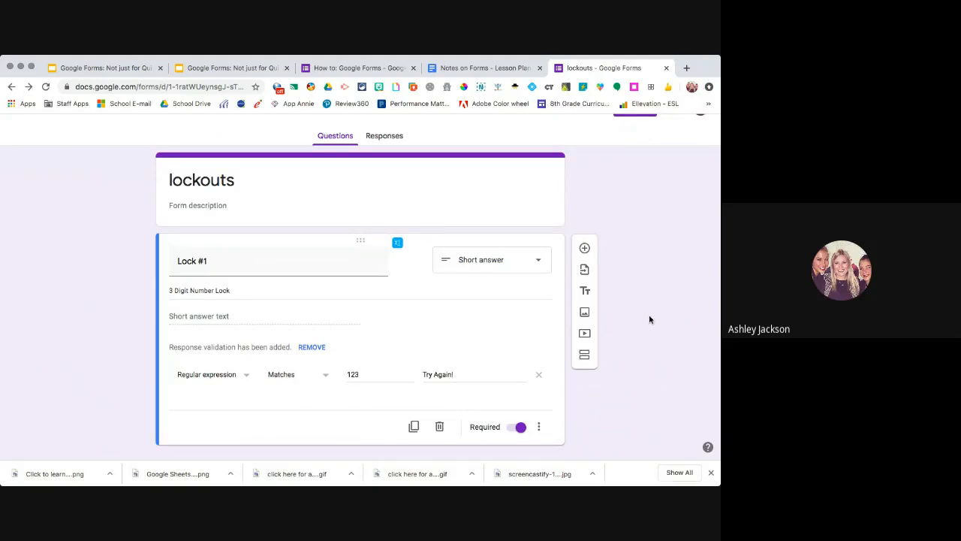
{"action": "left_click", "coordinate": [585, 250]}
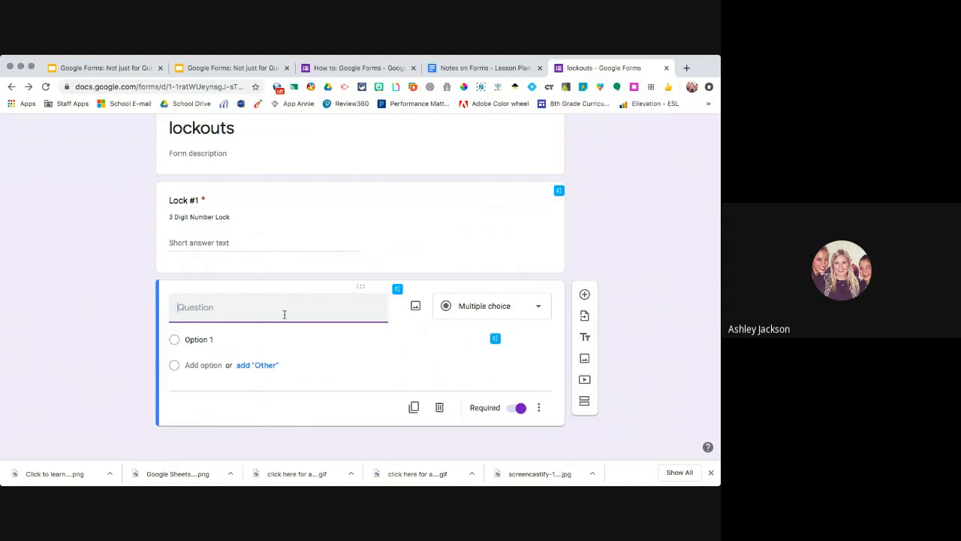
{"action": "type", "text": "N"}
{"action": "key", "text": "BackSpace"}
{"action": "type", "text": "Newton's 2nd Law"}
{"action": "type", "text": "; Accelatorion"}
{"action": "key", "text": "BackSpace"}
{"action": "key", "text": "BackSpace"}
{"action": "key", "text": "BackSpace"}
{"action": "key", "text": "BackSpace"}
{"action": "key", "text": "BackSpace"}
{"action": "key", "text": "BackSpace"}
{"action": "key", "text": "BackSpace"}
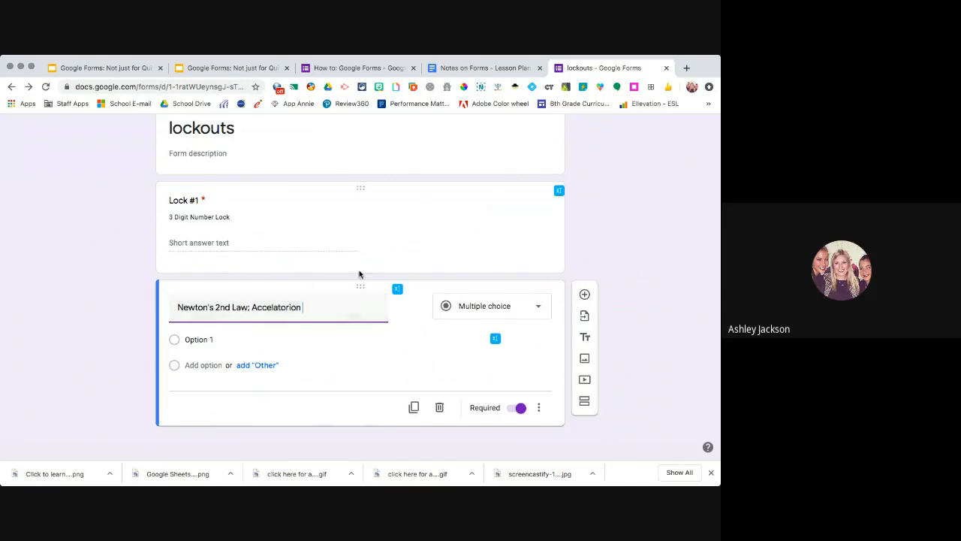
{"action": "key", "text": "BackSpace"}
{"action": "key", "text": "BackSpace"}
{"action": "key", "text": "BackSpace"}
{"action": "type", "text": "erlation"}
{"action": "double_click", "coordinate": [288, 307]}
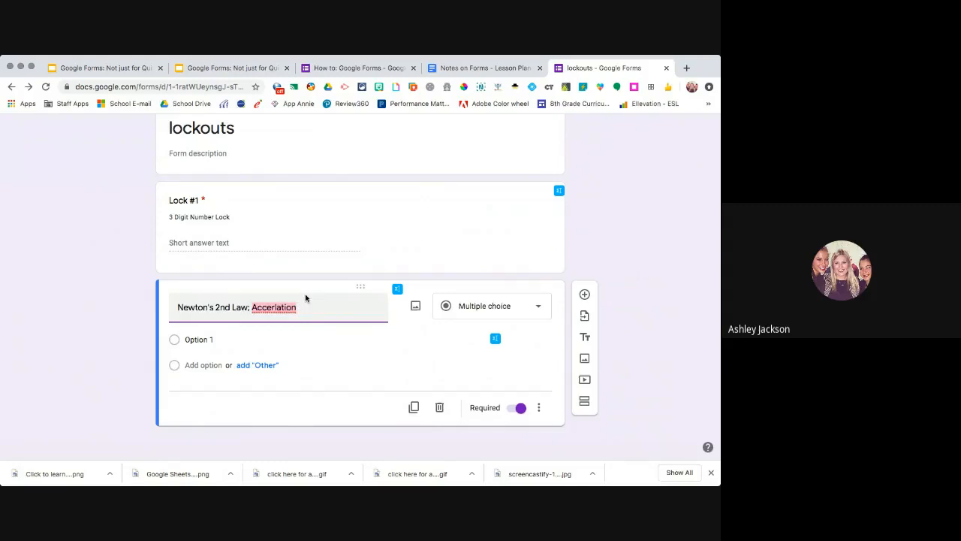
{"action": "type", "text": "Acceleration first"}
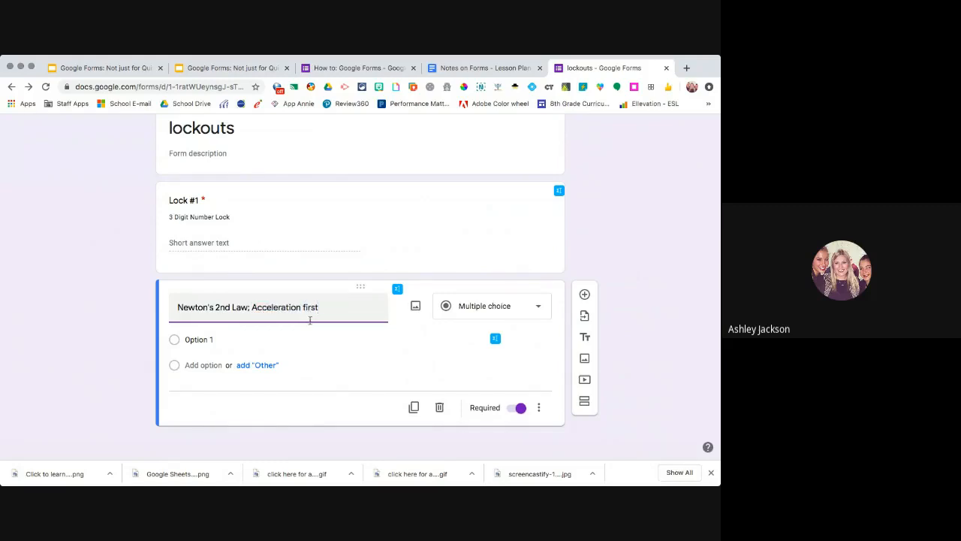
Change the Newton's 2nd Law question to Short answer and enable response validation for it.
{"action": "left_click", "coordinate": [307, 336]}
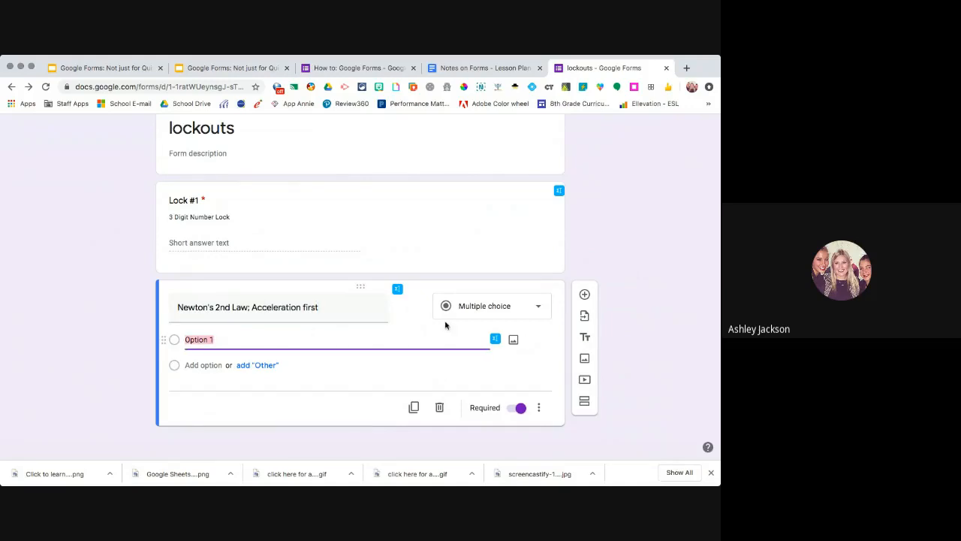
{"action": "left_click", "coordinate": [538, 314]}
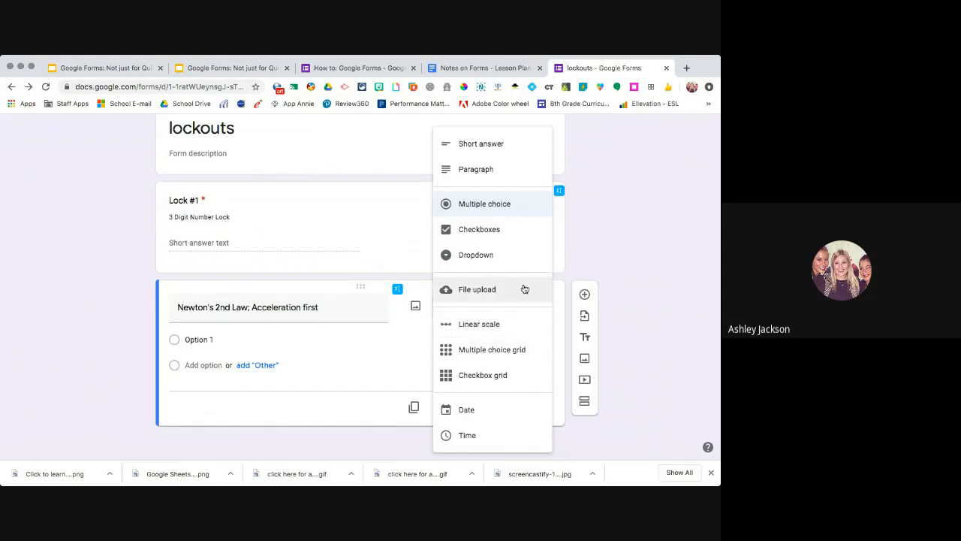
{"action": "left_click", "coordinate": [500, 151]}
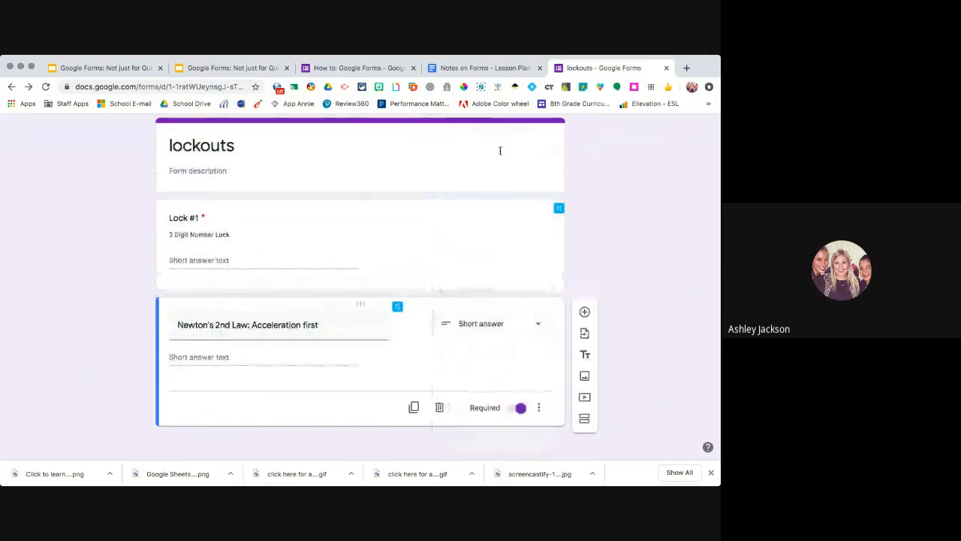
{"action": "left_click", "coordinate": [539, 411]}
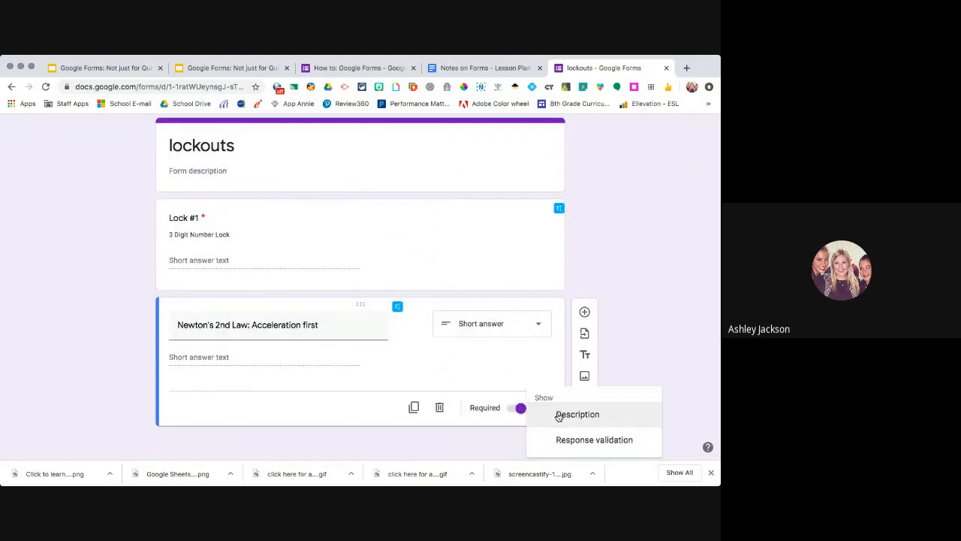
{"action": "left_click", "coordinate": [580, 441]}
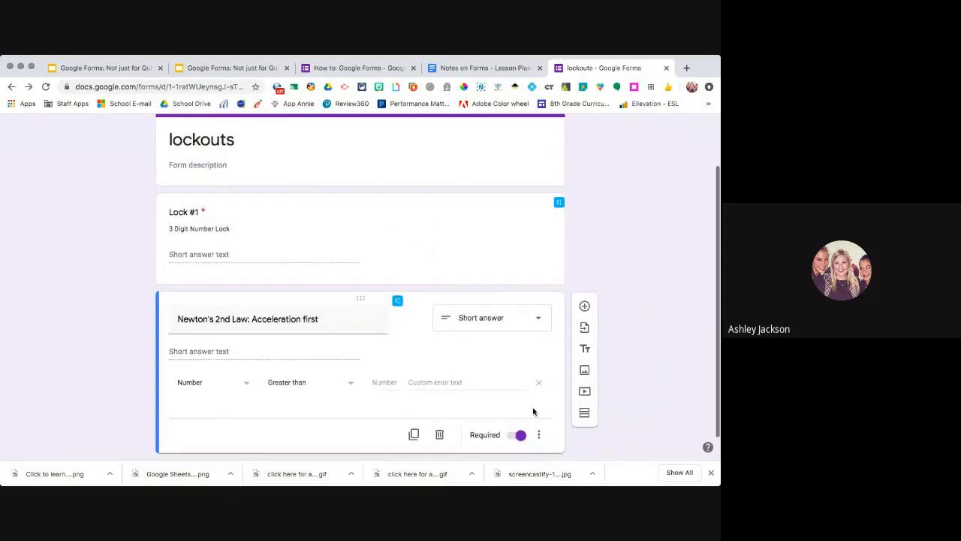
Set the Newton's 2nd Law question's validation to Regular expression, Matches, with the pattern A=F/M.
{"action": "left_click", "coordinate": [228, 384]}
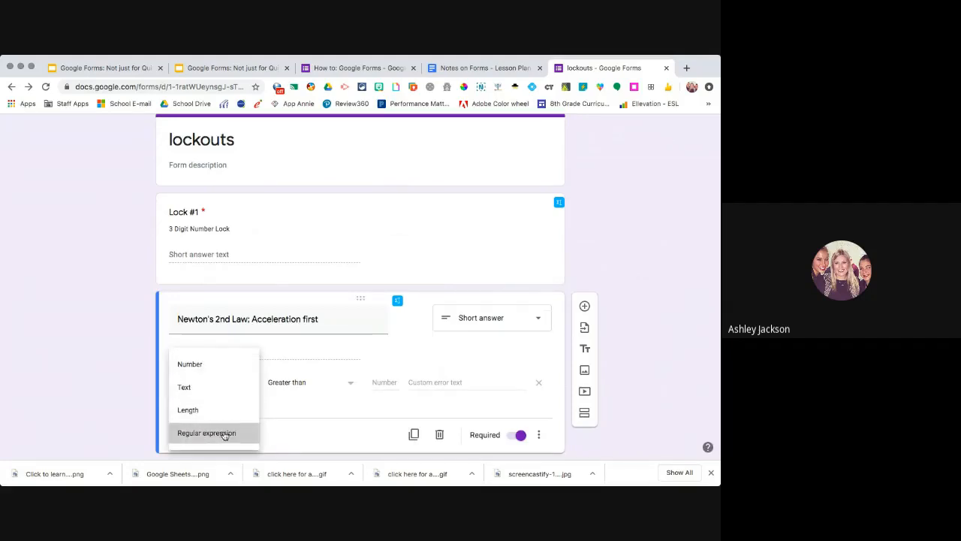
{"action": "left_click", "coordinate": [224, 434]}
{"action": "left_click", "coordinate": [305, 386]}
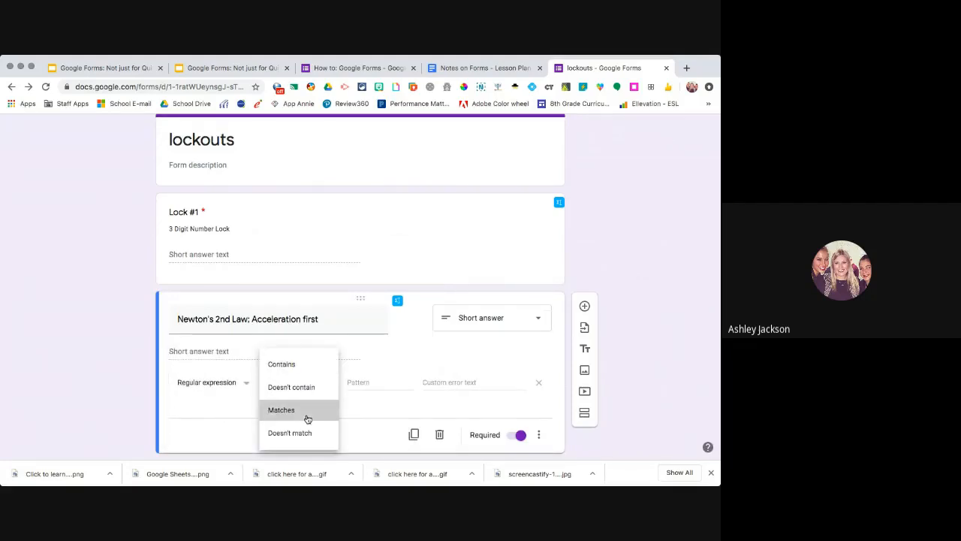
{"action": "left_click", "coordinate": [305, 412]}
{"action": "left_click", "coordinate": [366, 382]}
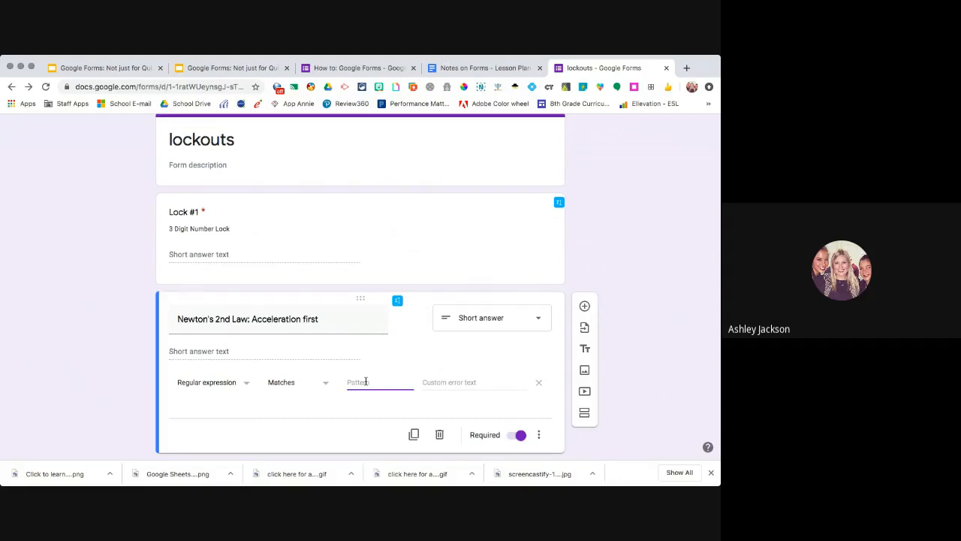
{"action": "type", "text": "A="}
{"action": "type", "text": "F/M"}
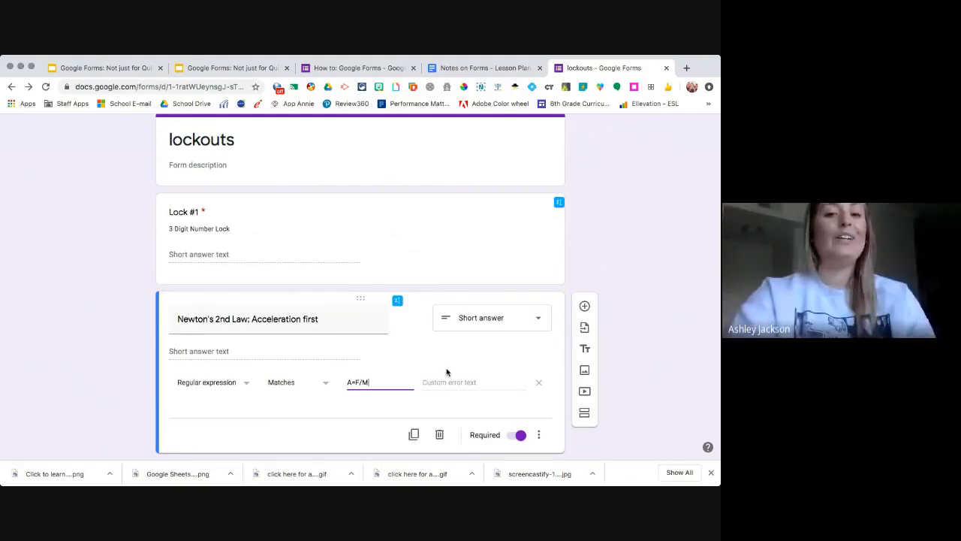
Set the custom error text of the Newton's 2nd Law question's validation to "Try Again!".
{"action": "left_click", "coordinate": [451, 381]}
{"action": "type", "text": "Try Ag"}
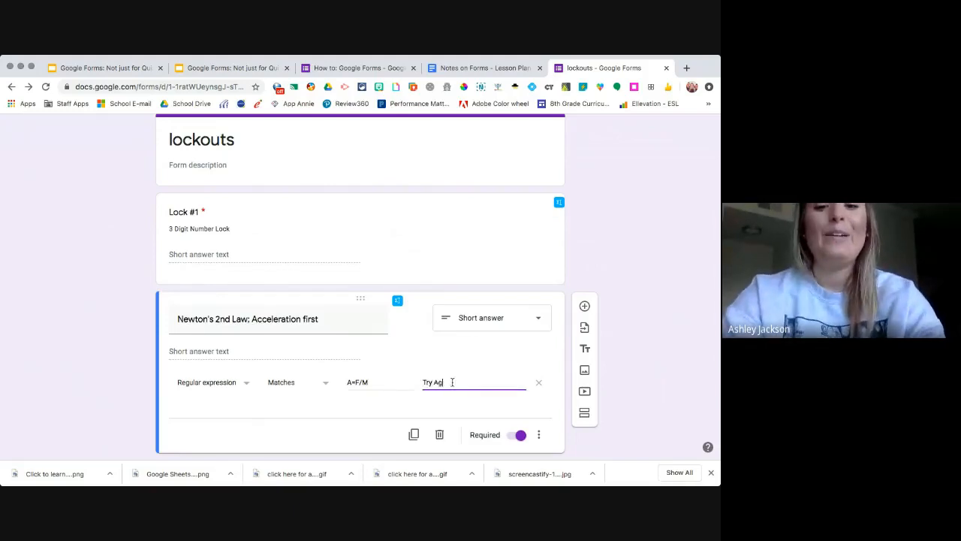
{"action": "type", "text": "ain!"}
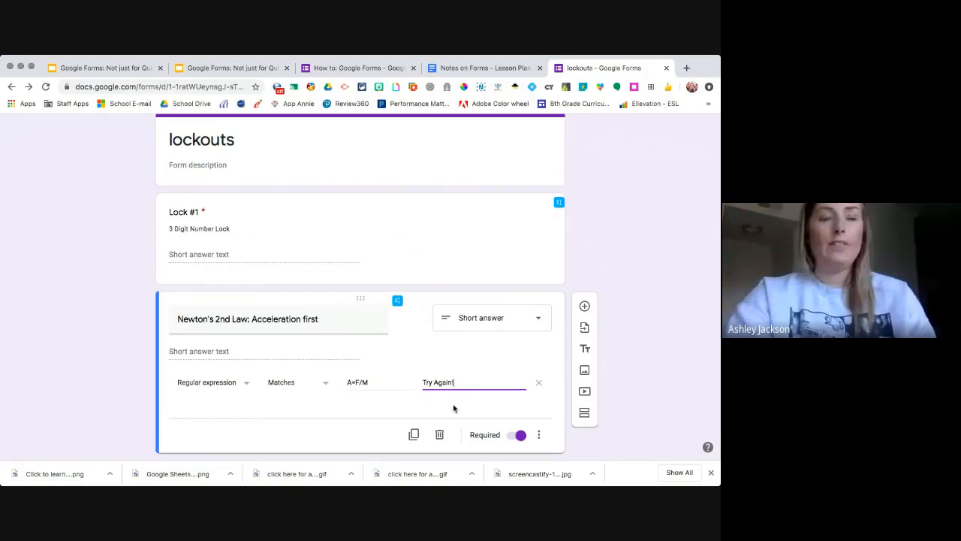
Show a description on the Newton's 2nd Law question and fill it with "ALL CAPS; No Spaces".
{"action": "left_click", "coordinate": [539, 434]}
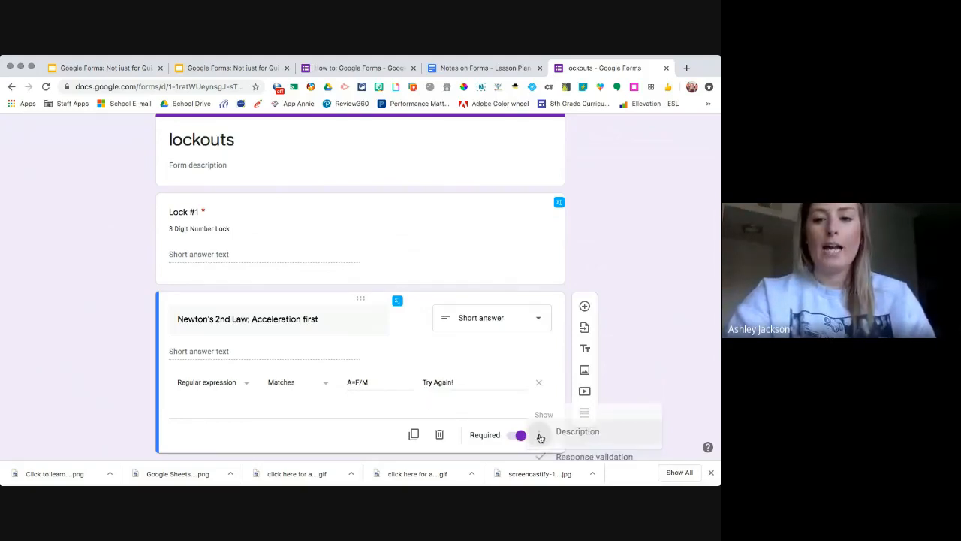
{"action": "left_click", "coordinate": [564, 410]}
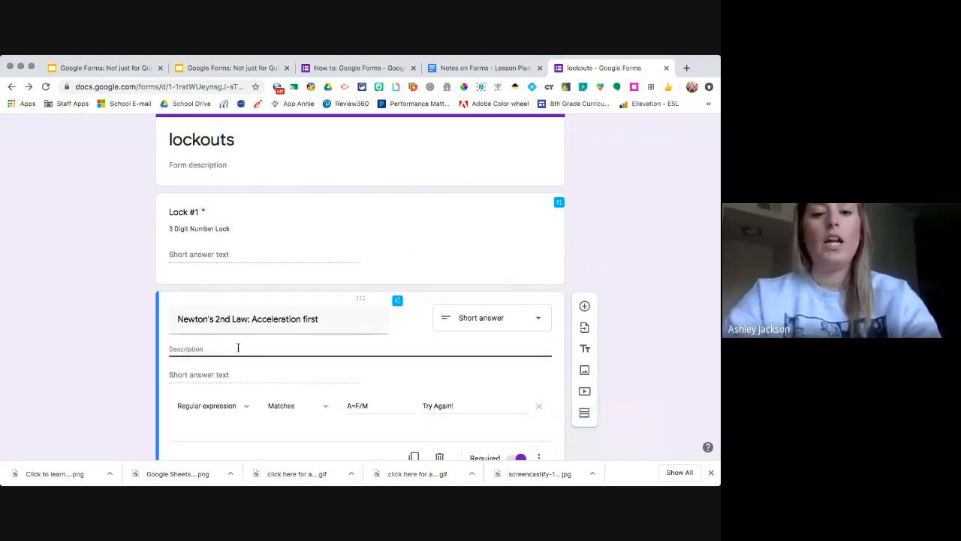
{"action": "type", "text": "ALL CAPs"}
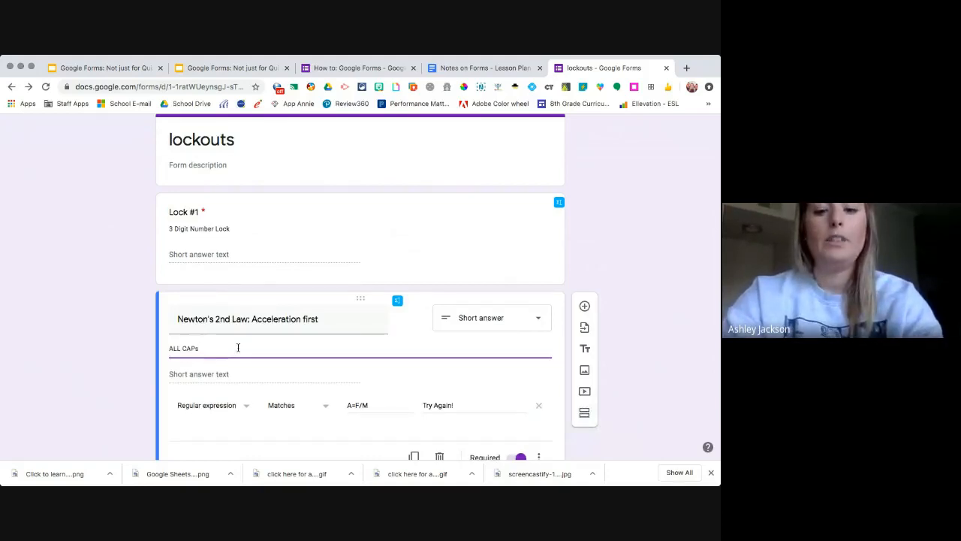
{"action": "type", "text": " NO"}
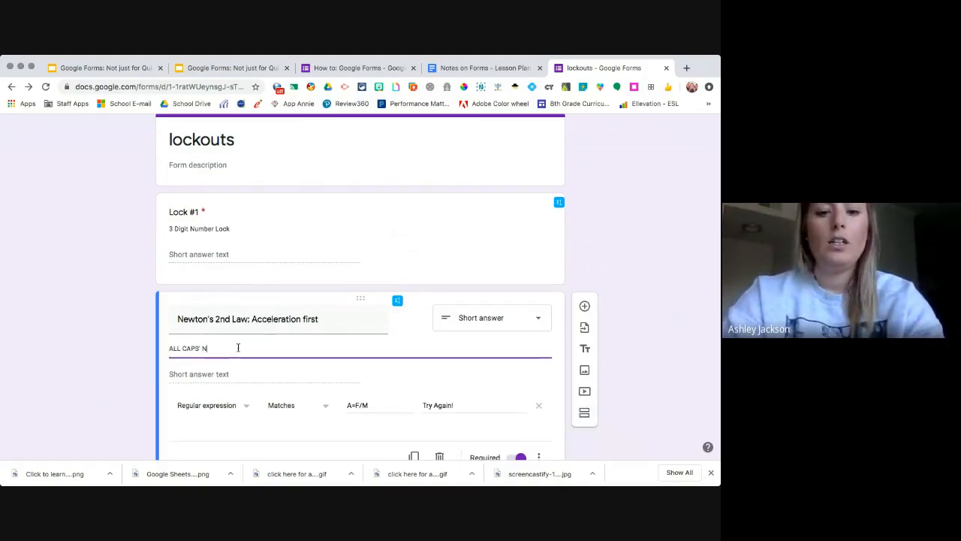
{"action": "key", "text": "BackSpace"}
{"action": "key", "text": "BackSpace"}
{"action": "key", "text": "BackSpace"}
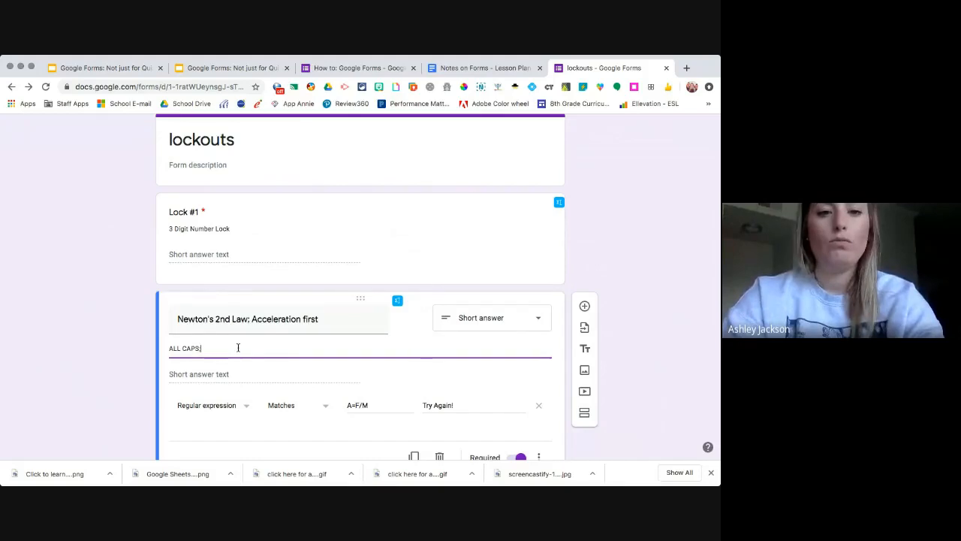
{"action": "type", "text": "; No S"}
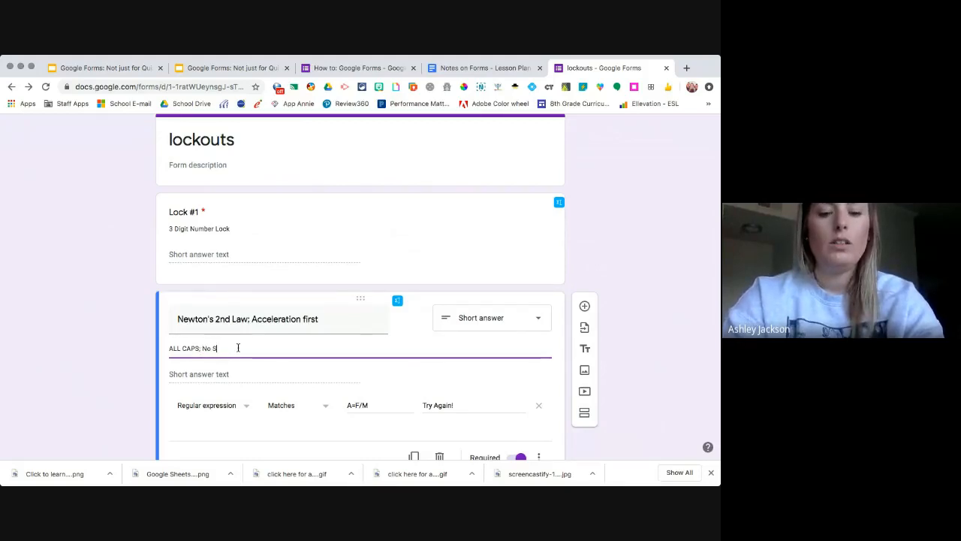
{"action": "type", "text": "paces"}
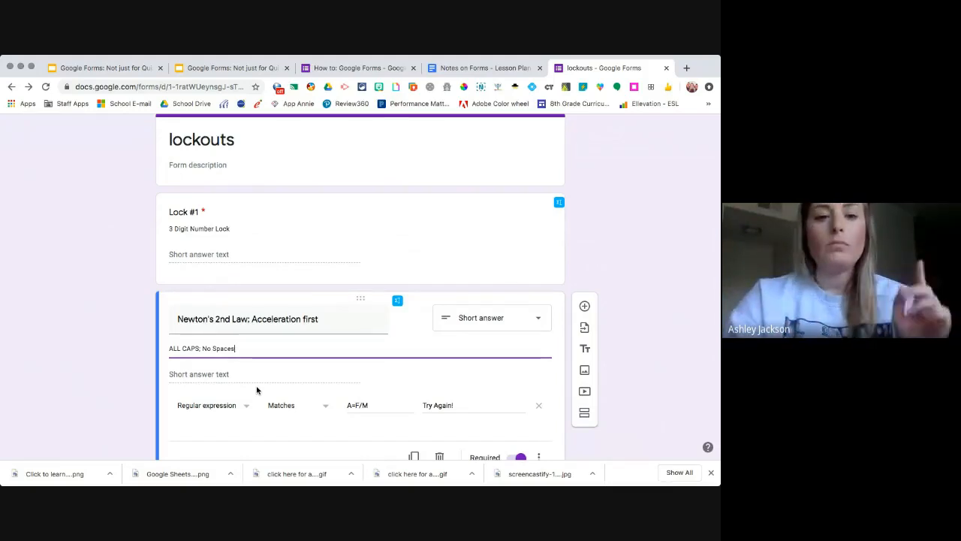
{"action": "left_click", "coordinate": [371, 405]}
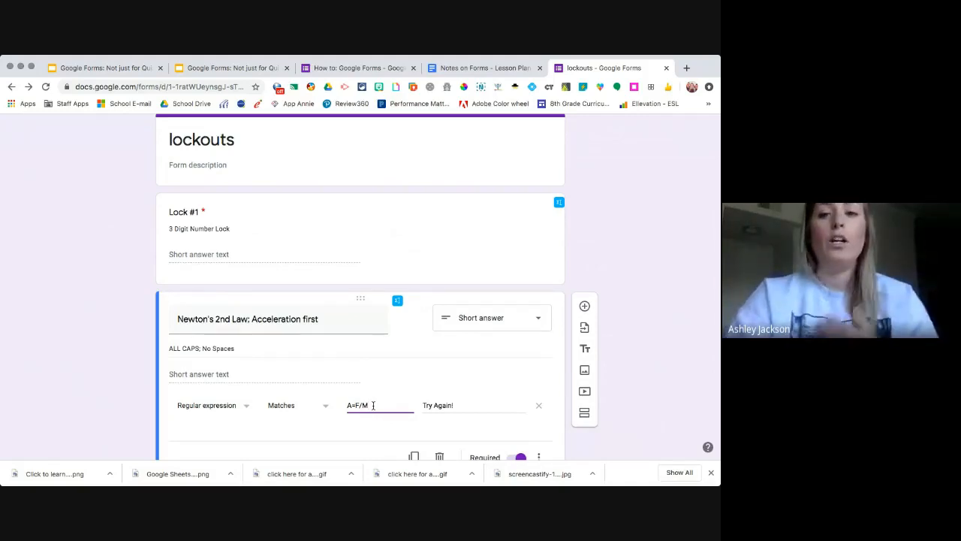
Open the form's preview and test Lock #1 with the answer 789.
{"action": "scroll", "coordinate": [616, 369], "scroll_direction": "down", "scroll_amount": 1}
{"action": "scroll", "coordinate": [616, 369], "scroll_direction": "up", "scroll_amount": 3}
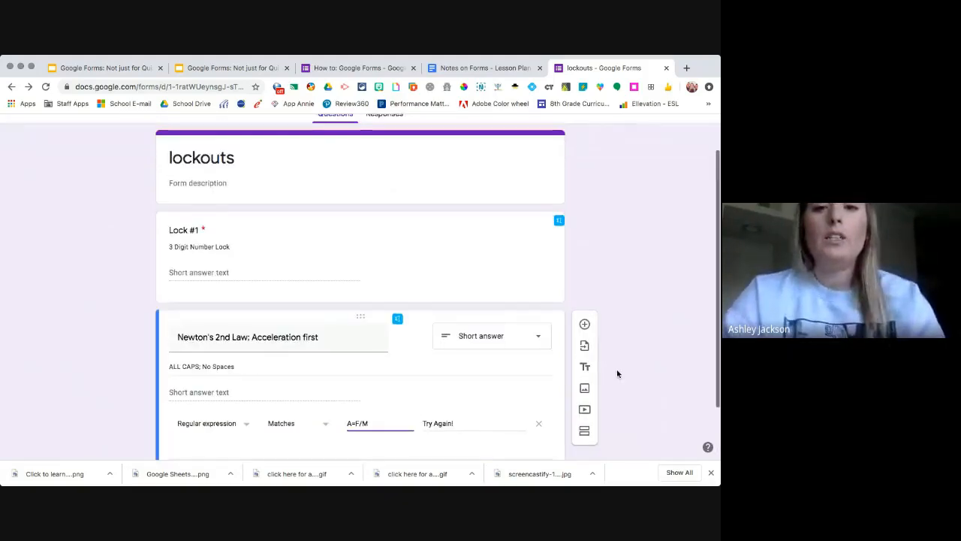
{"action": "left_click", "coordinate": [570, 133]}
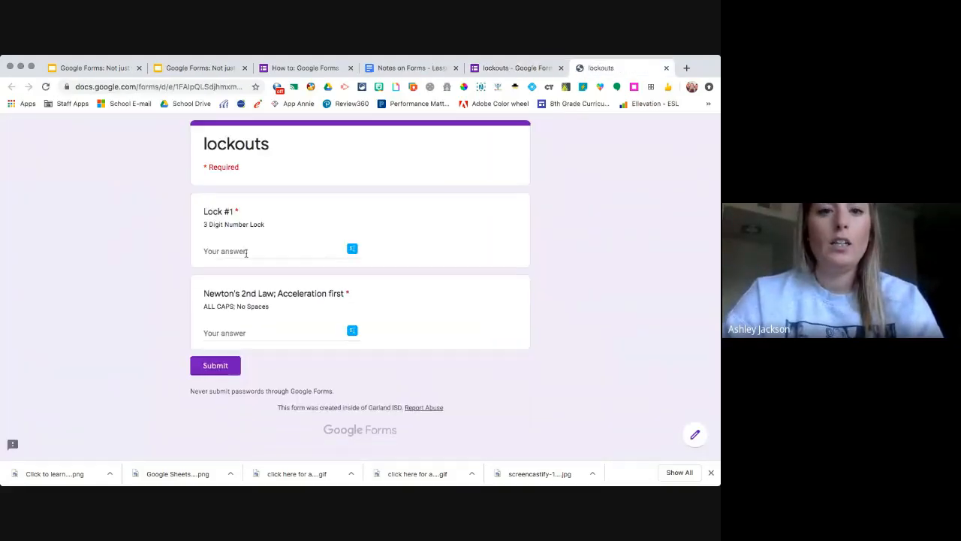
{"action": "left_click", "coordinate": [245, 253]}
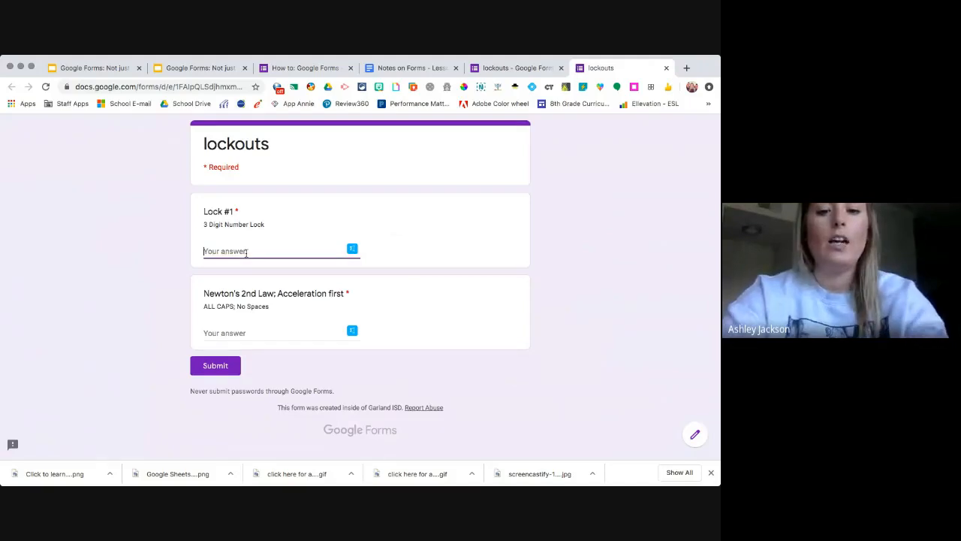
{"action": "type", "text": "789"}
{"action": "left_click", "coordinate": [407, 237]}
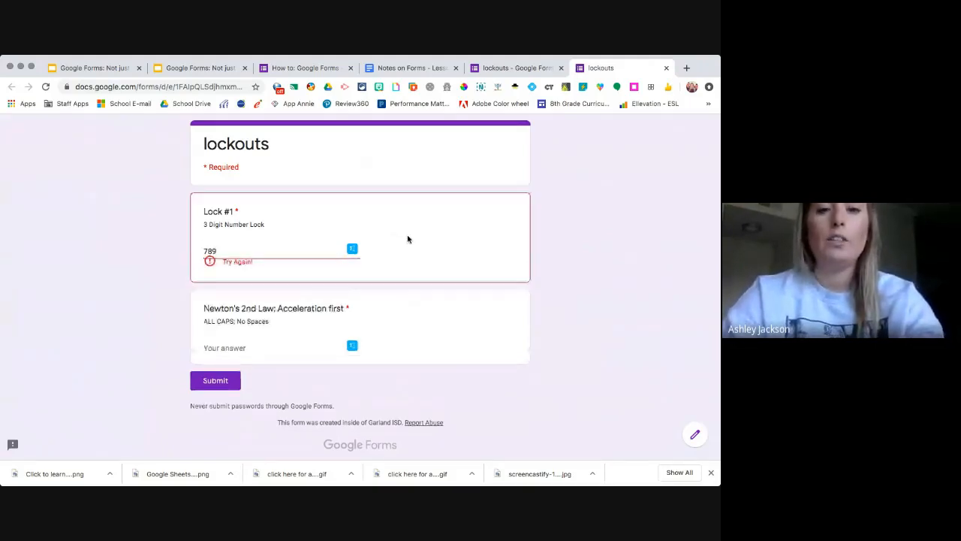
Replace the Lock #1 answer in the preview with 123.
{"action": "left_click", "coordinate": [234, 253]}
{"action": "key", "text": "BackSpace"}
{"action": "key", "text": "BackSpace"}
{"action": "key", "text": "BackSpace"}
{"action": "type", "text": "123"}
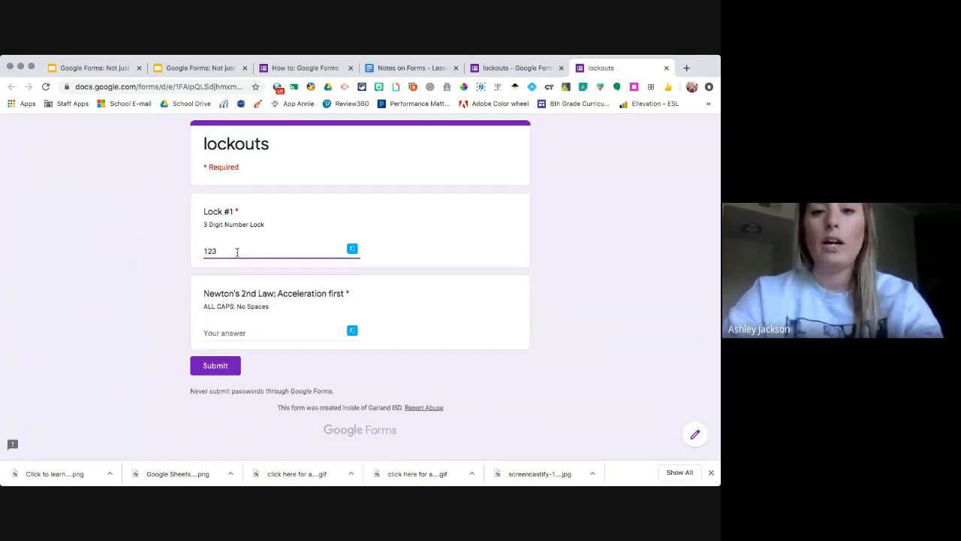
{"action": "left_click", "coordinate": [362, 279]}
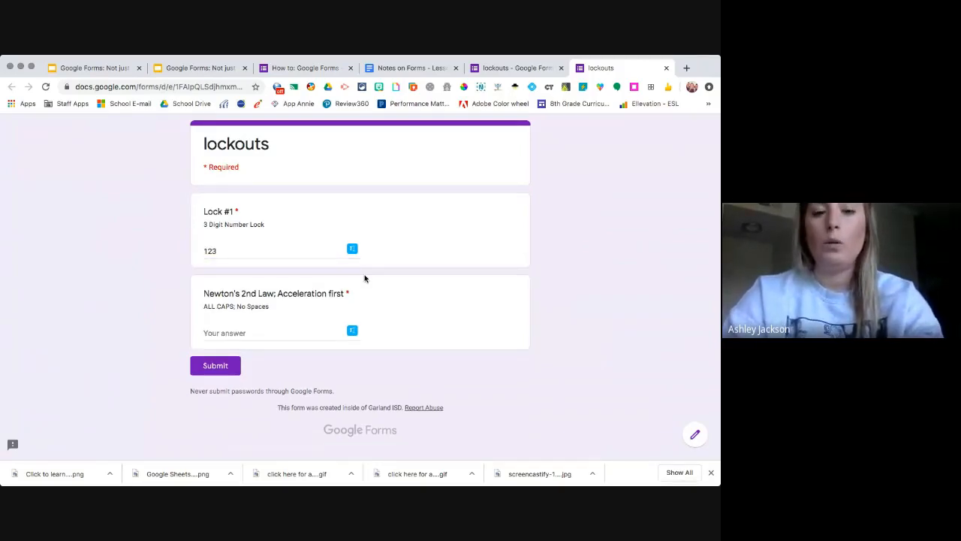
Test the Newton's 2nd Law question in the preview with the answer F=MXA.
{"action": "left_click", "coordinate": [281, 337]}
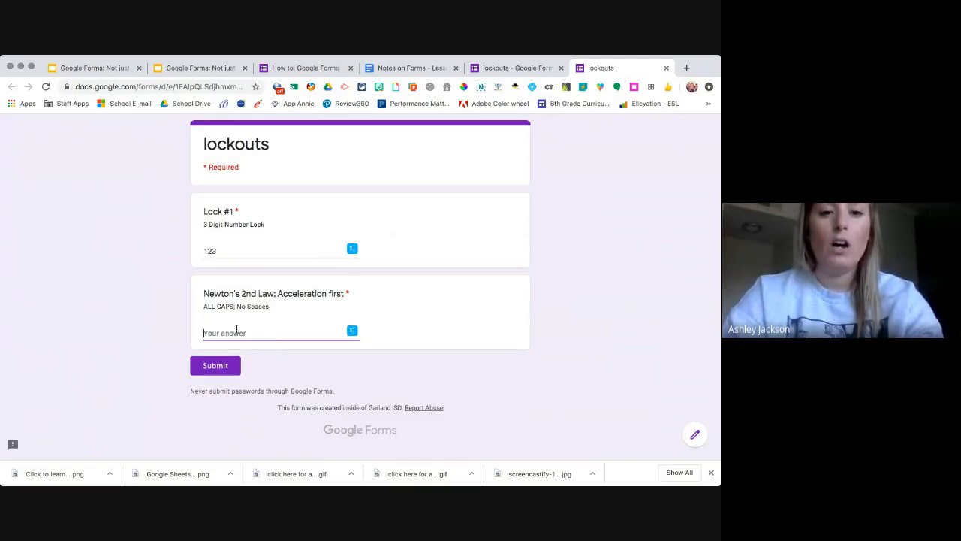
{"action": "type", "text": "F"}
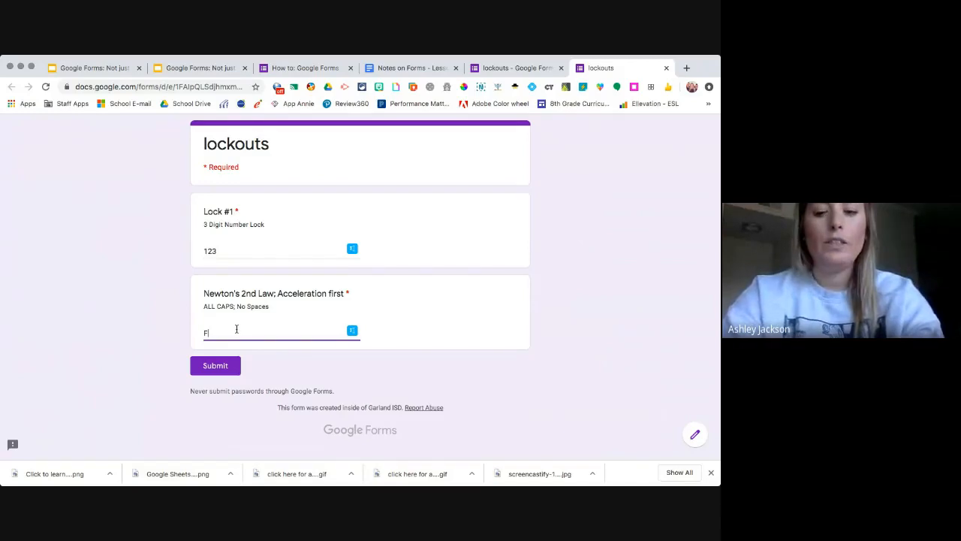
{"action": "type", "text": "=M"}
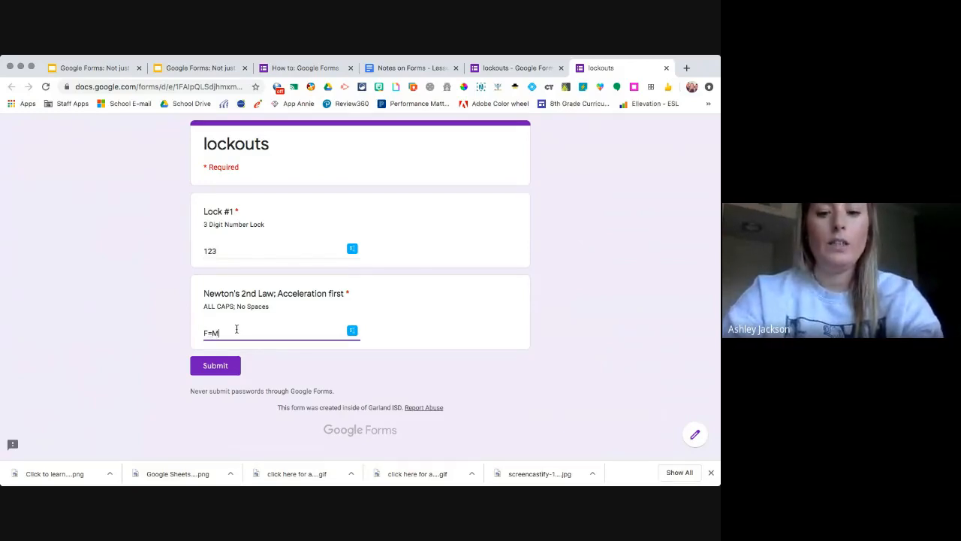
{"action": "type", "text": "XA"}
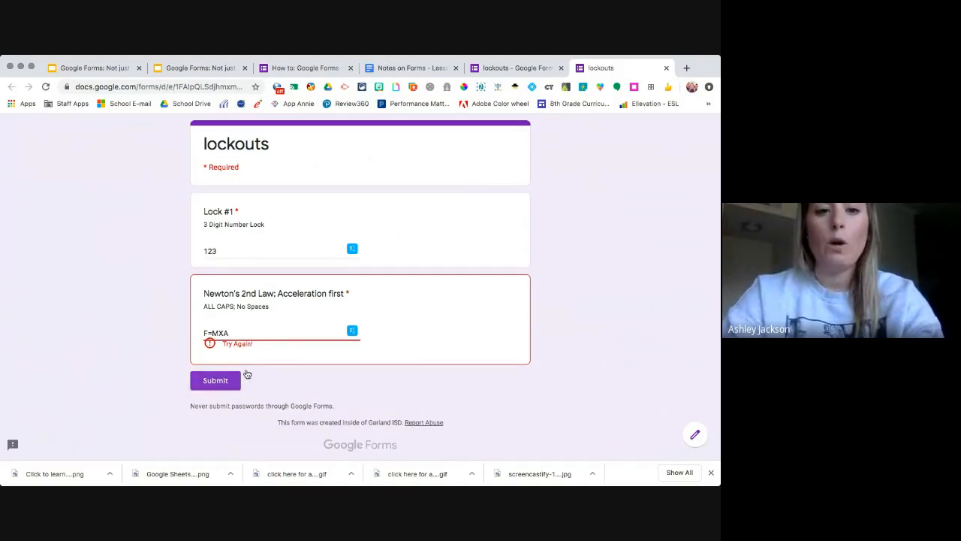
Replace the Newton's 2nd Law answer with A=F/M and submit the form.
{"action": "left_click_drag", "start_coordinate": [231, 333], "coordinate": [192, 339]}
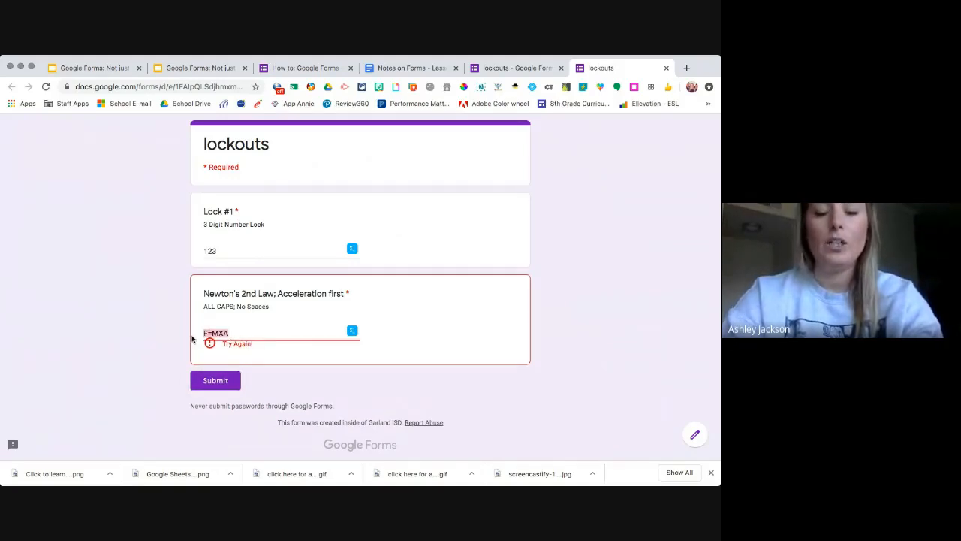
{"action": "type", "text": "A"}
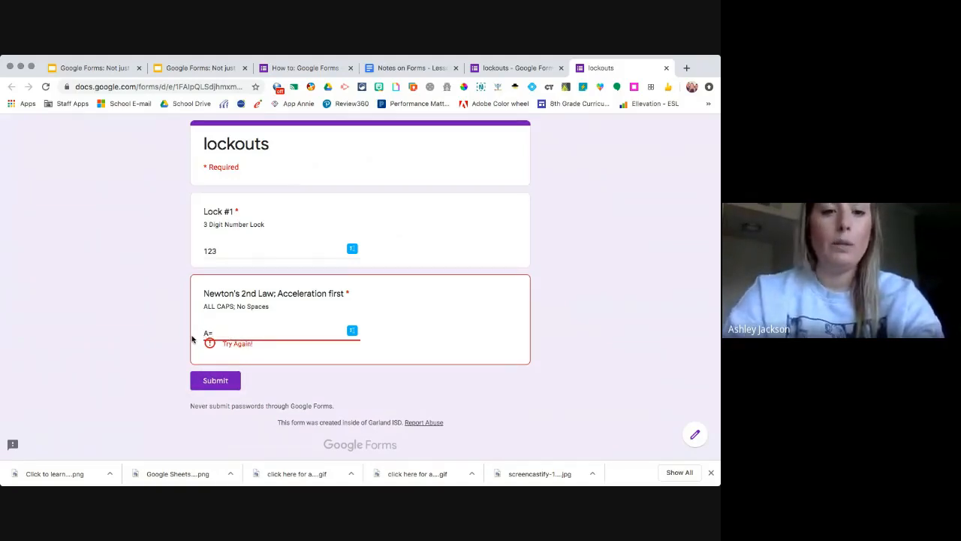
{"action": "type", "text": "=F/"}
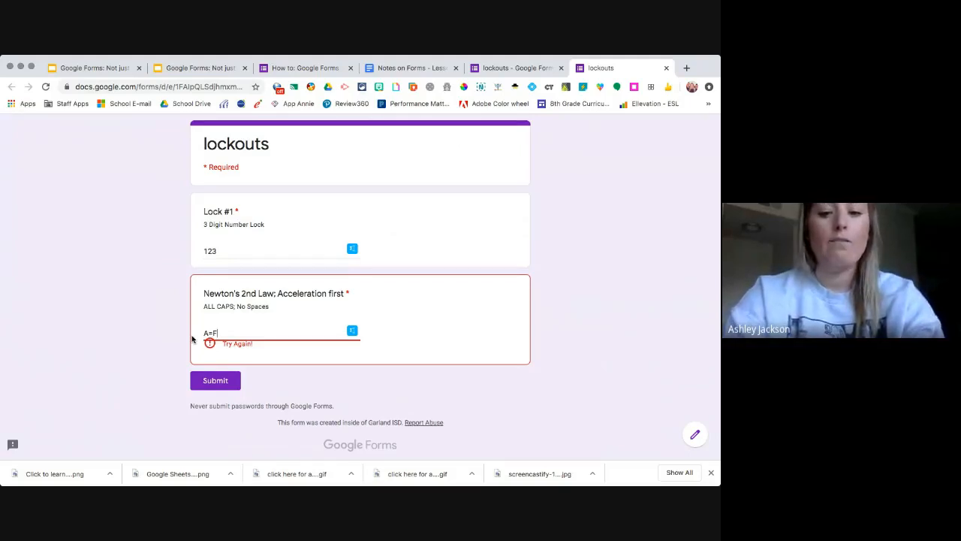
{"action": "type", "text": "M"}
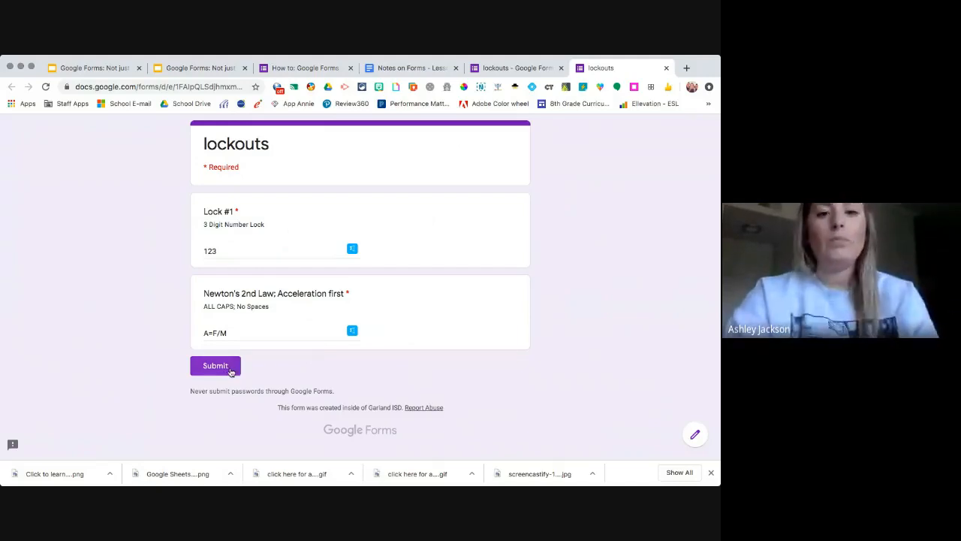
{"action": "left_click", "coordinate": [240, 332]}
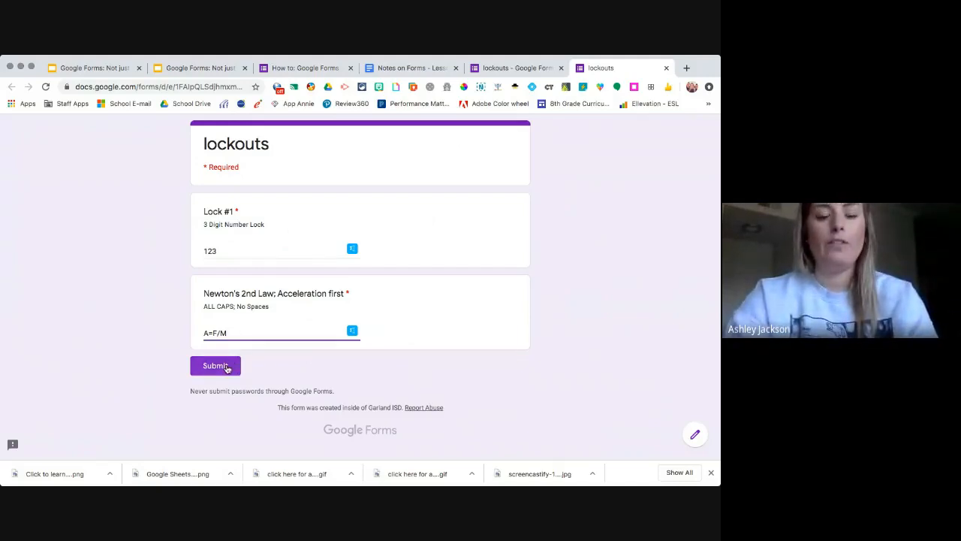
{"action": "left_click", "coordinate": [227, 368]}
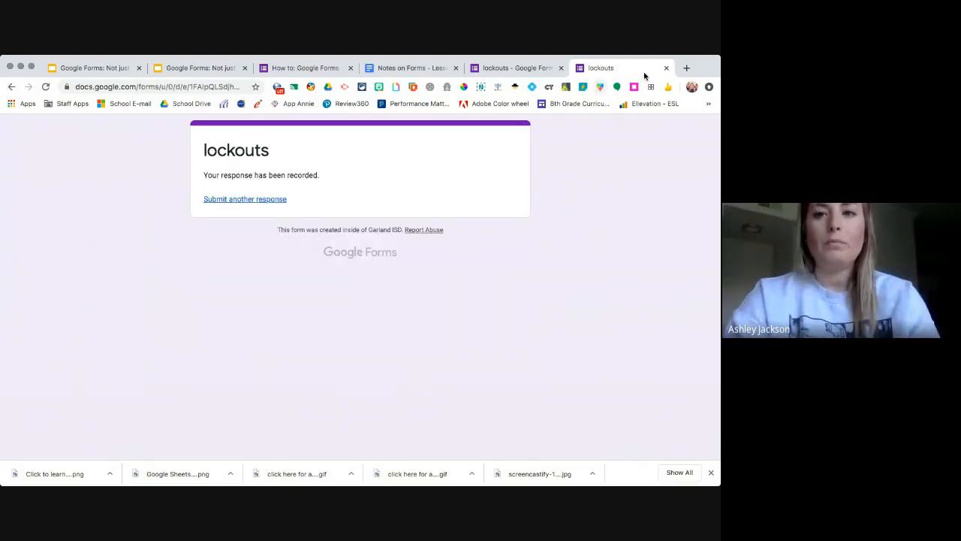
Close the form preview, switch to the Google Slides presentation and advance from the Digital Lockouts slide to the Responses slide.
{"action": "left_click", "coordinate": [666, 68]}
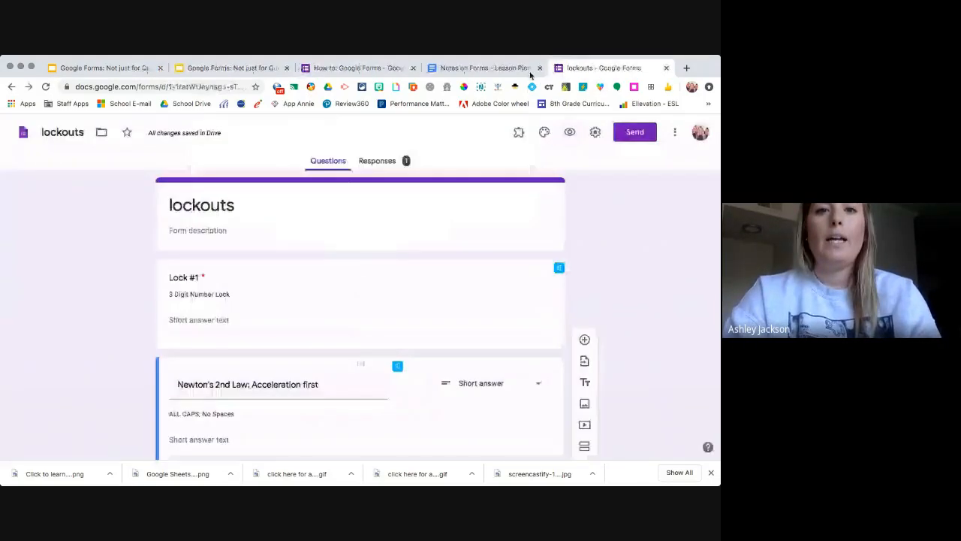
{"action": "left_click", "coordinate": [240, 69]}
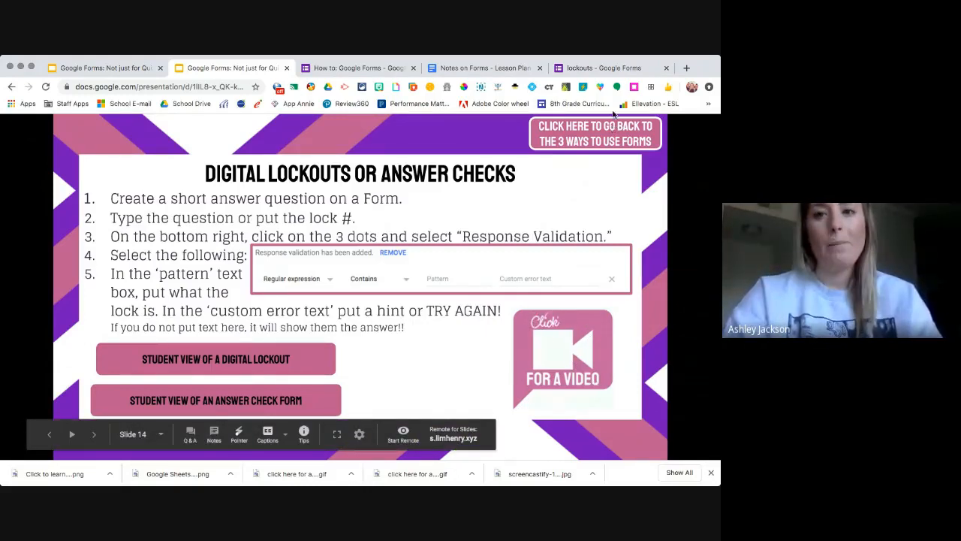
{"action": "left_click", "coordinate": [667, 284]}
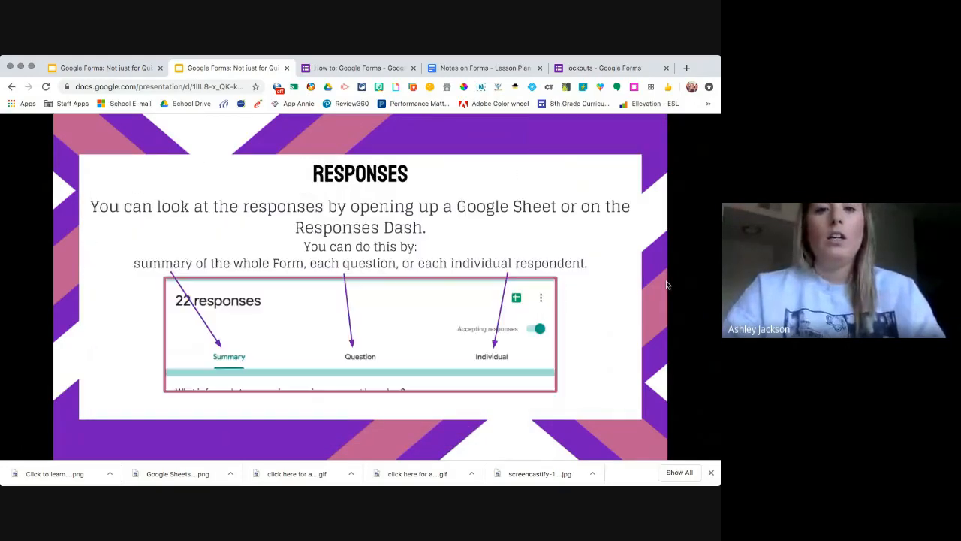